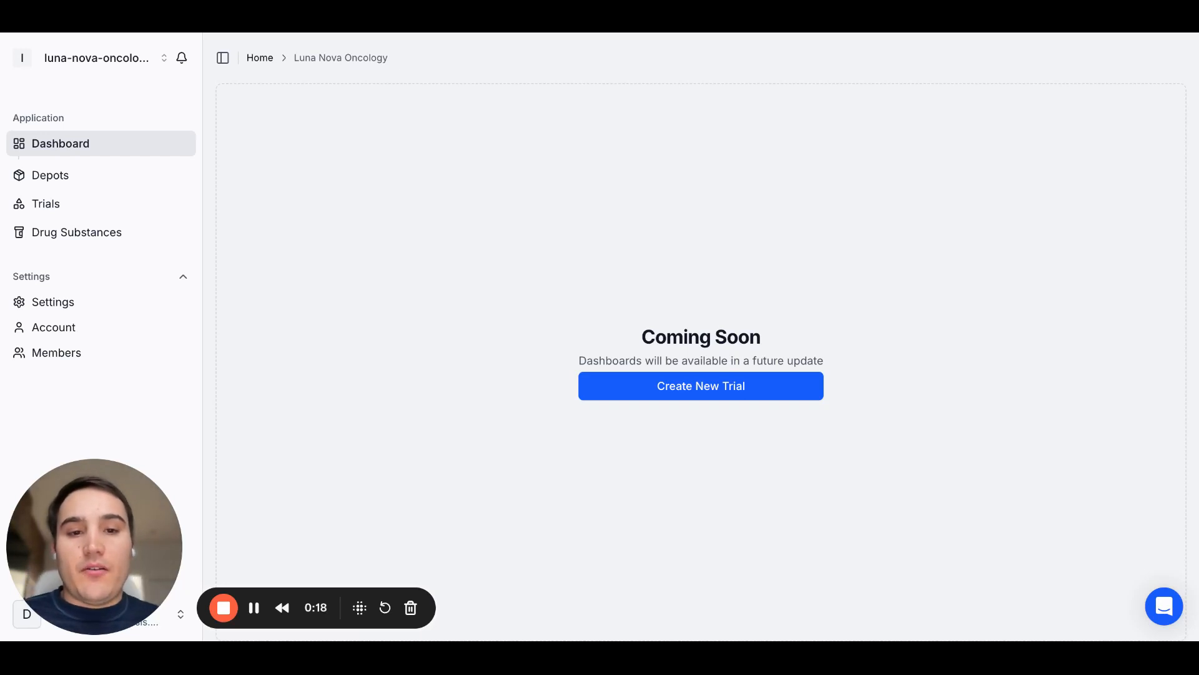
- Create a new trial named "Trial 12"
click(719, 391)
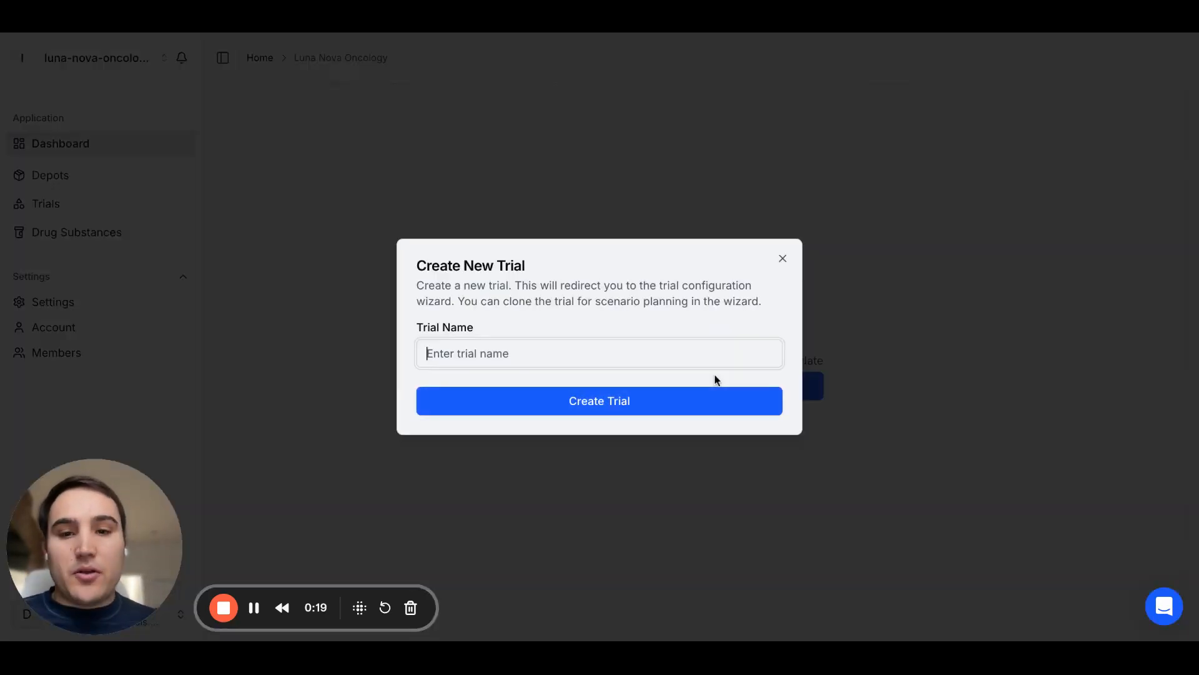
click(690, 347)
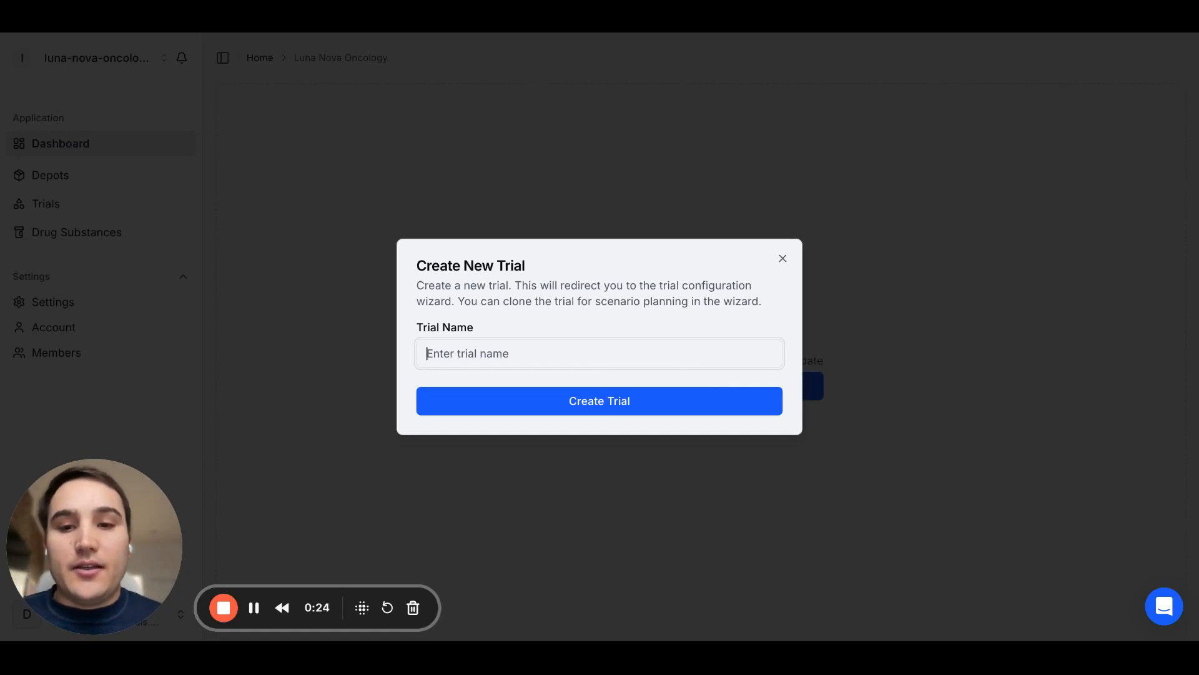
text(Trial 1)
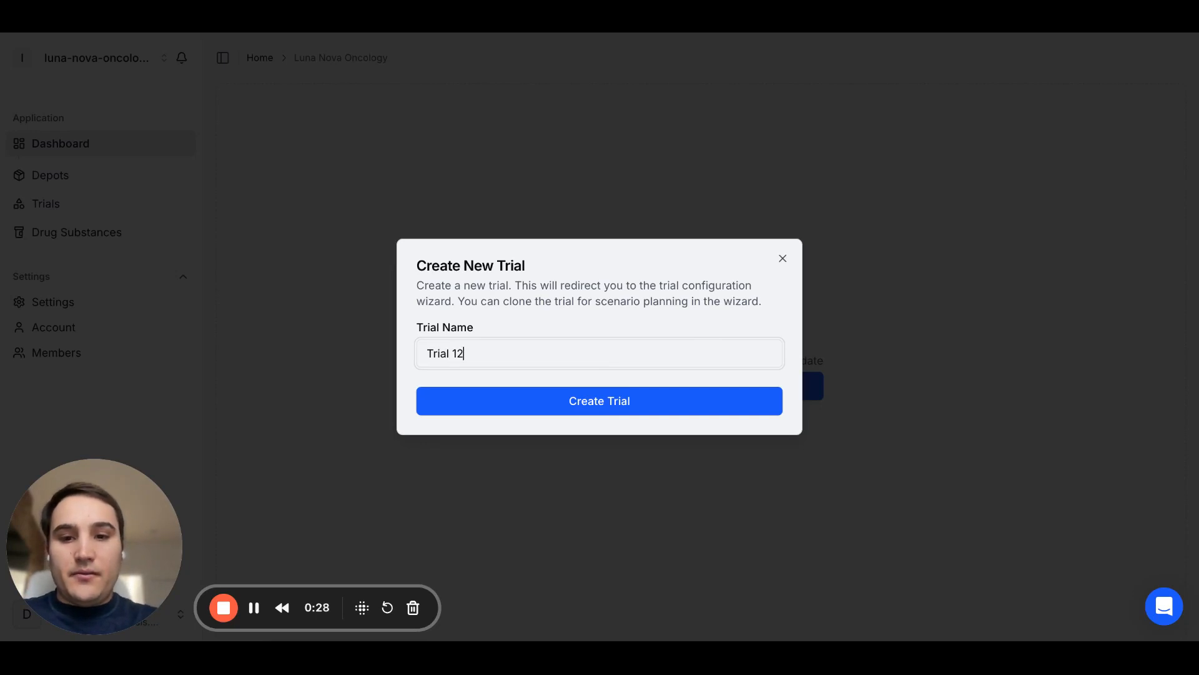
click(745, 407)
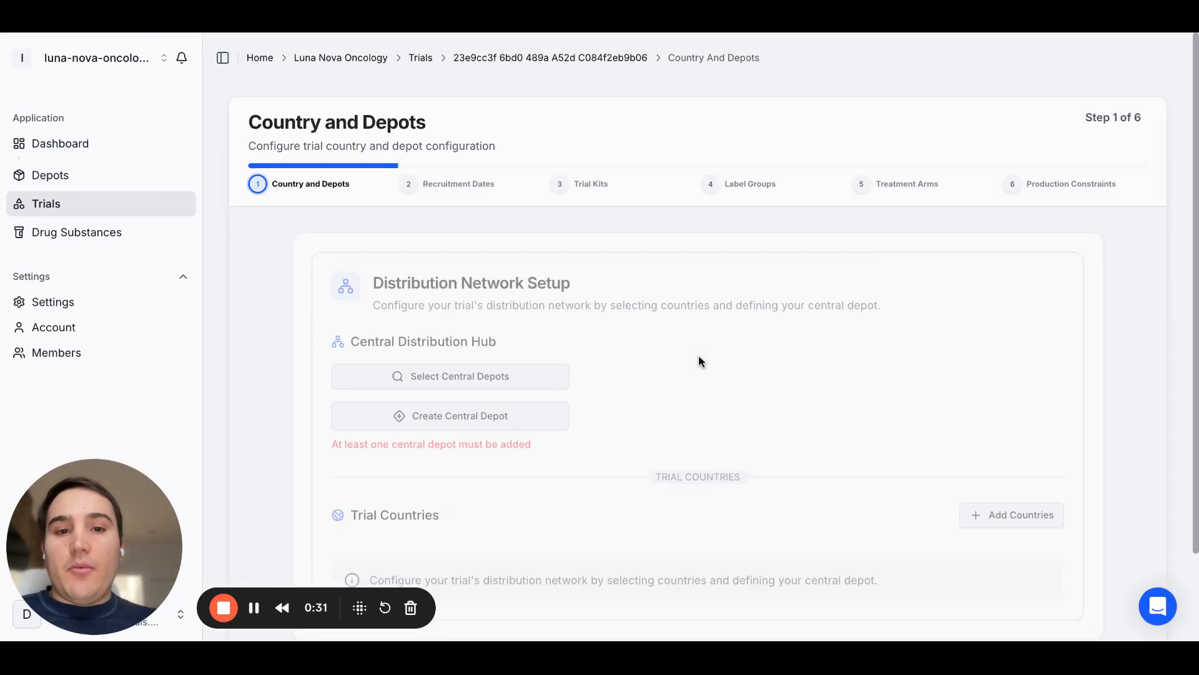
- Create a central depot named "US Depot" located in the United States for the trial's distribution network
scroll(573, 323, down, 1)
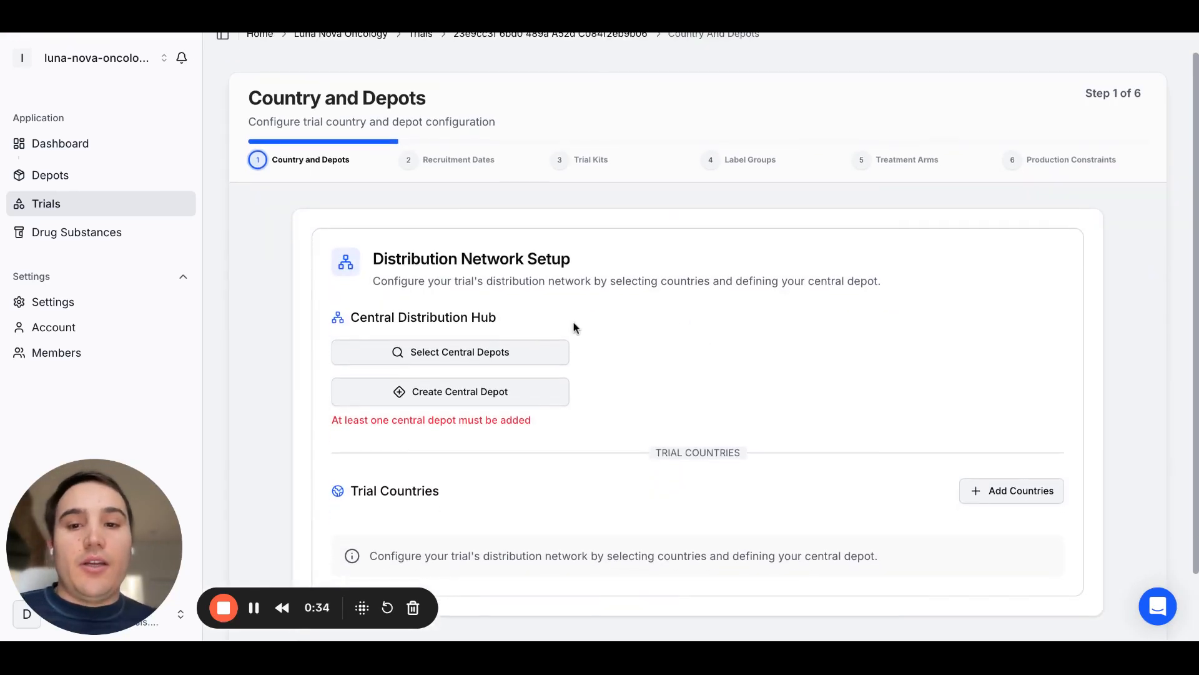
scroll(537, 331, down, 1)
click(481, 334)
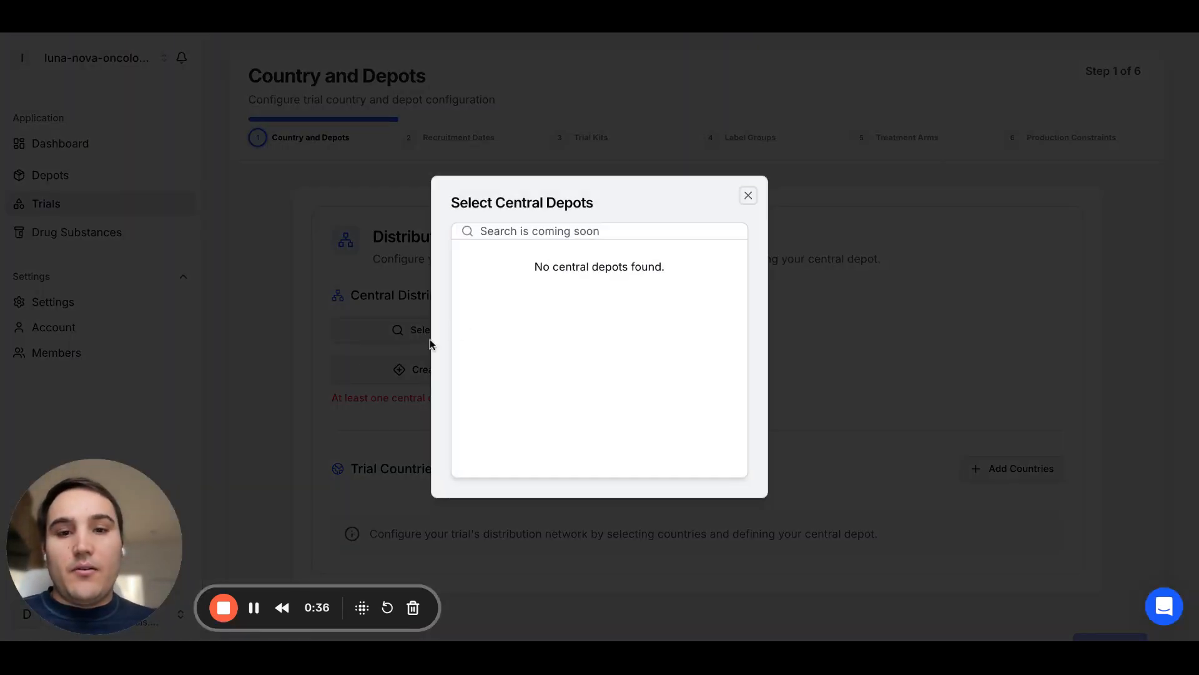
key(Escape)
click(444, 369)
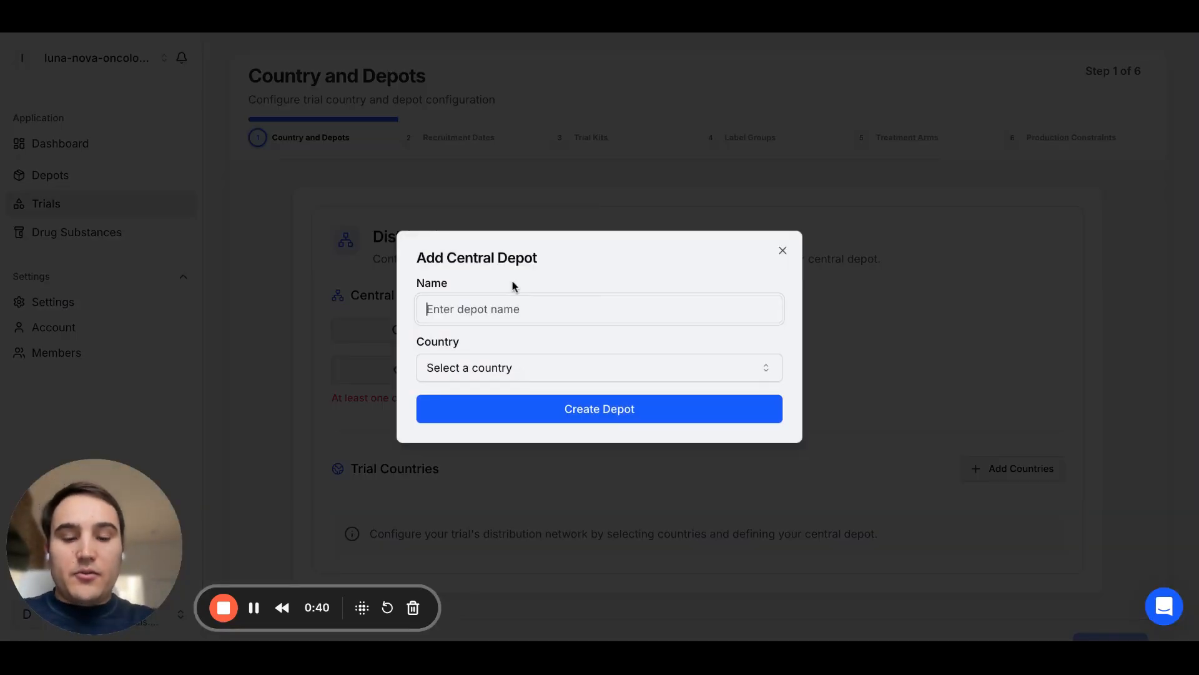
text(US Depot)
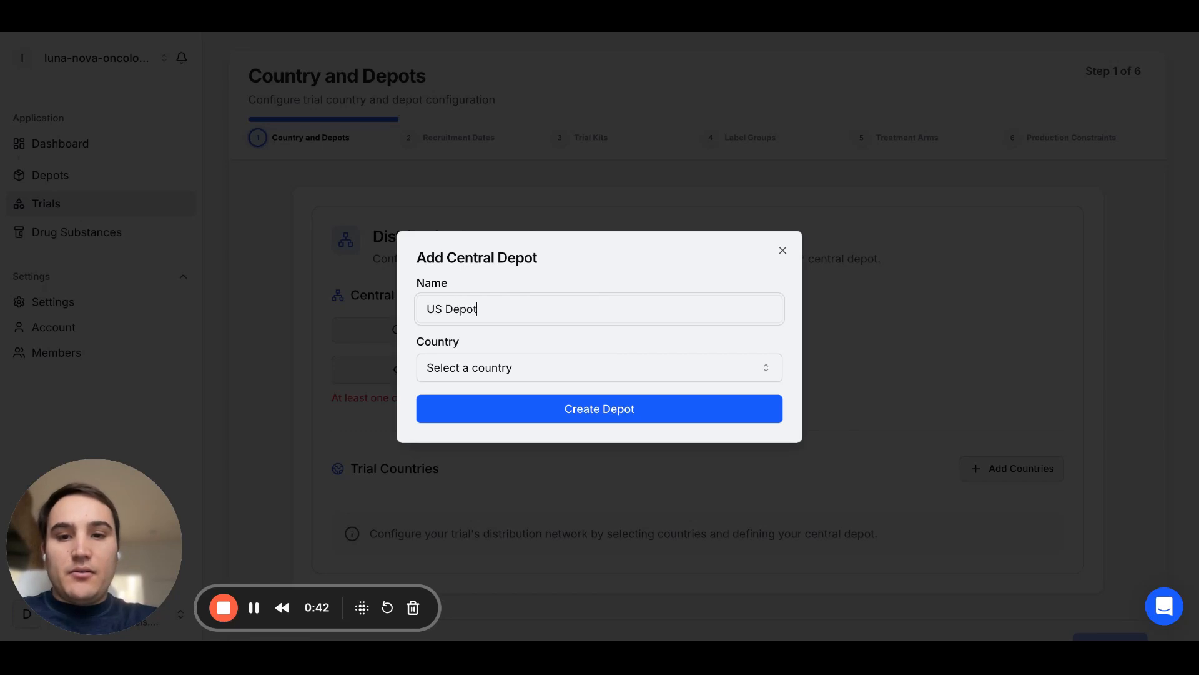
click(558, 367)
click(510, 129)
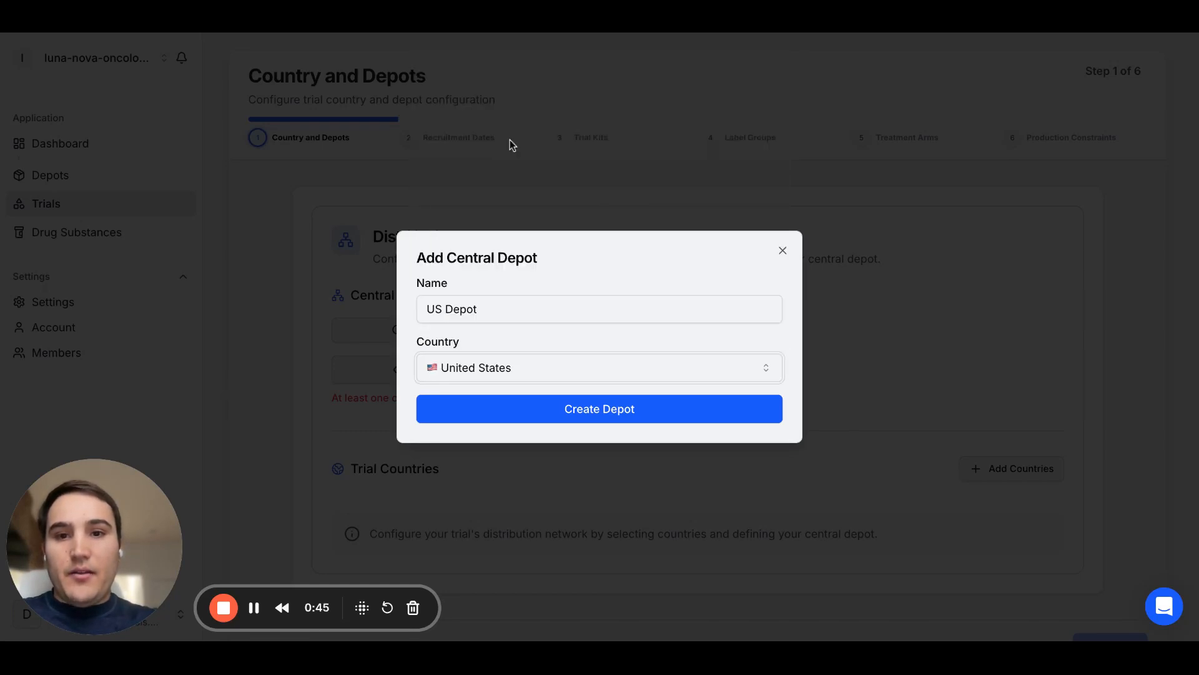
click(573, 410)
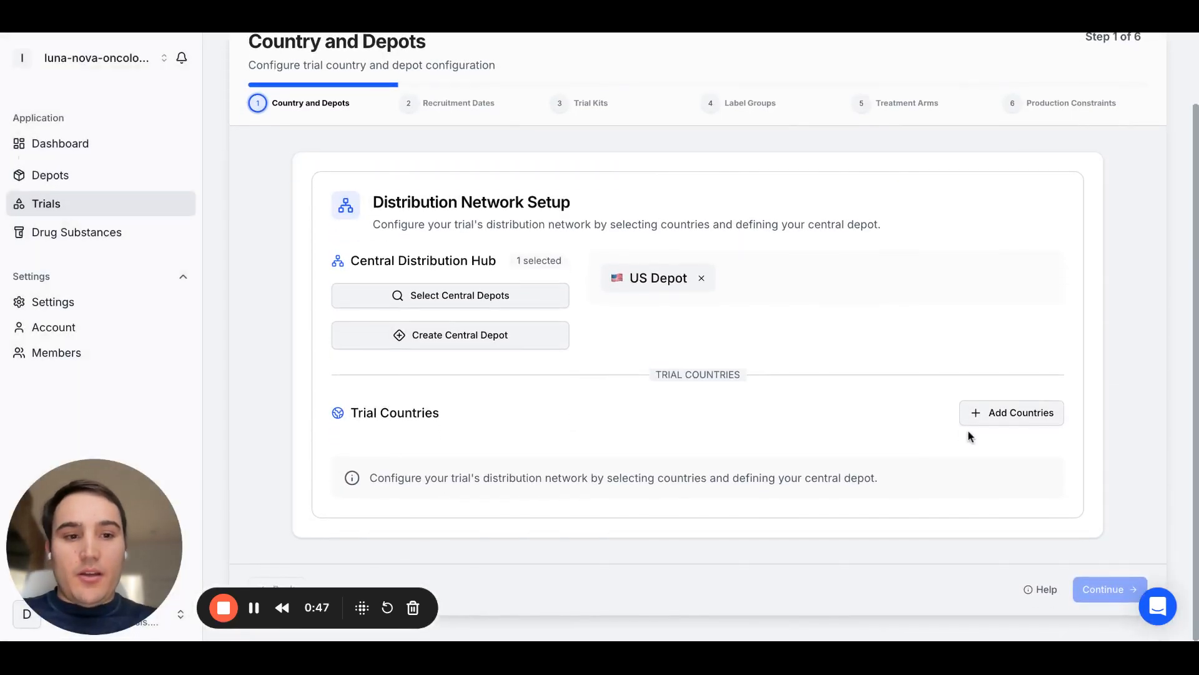
- Add the United States and Uruguay as trial countries
click(1003, 417)
scroll(637, 414, down, 20)
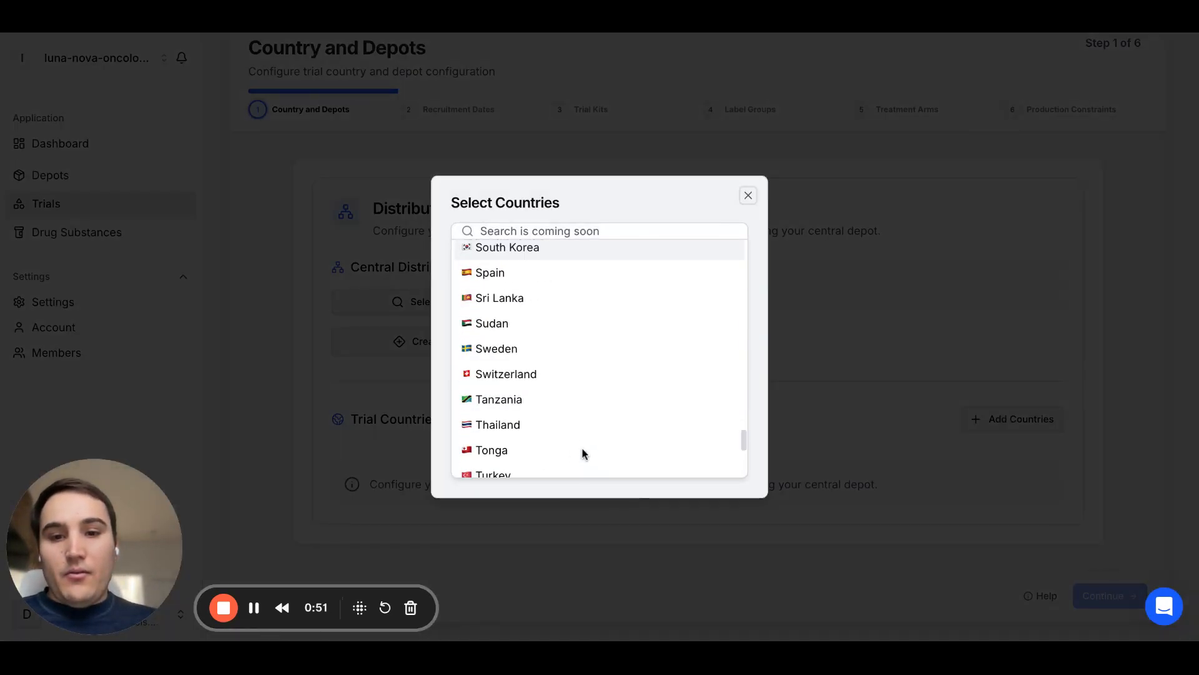
click(507, 258)
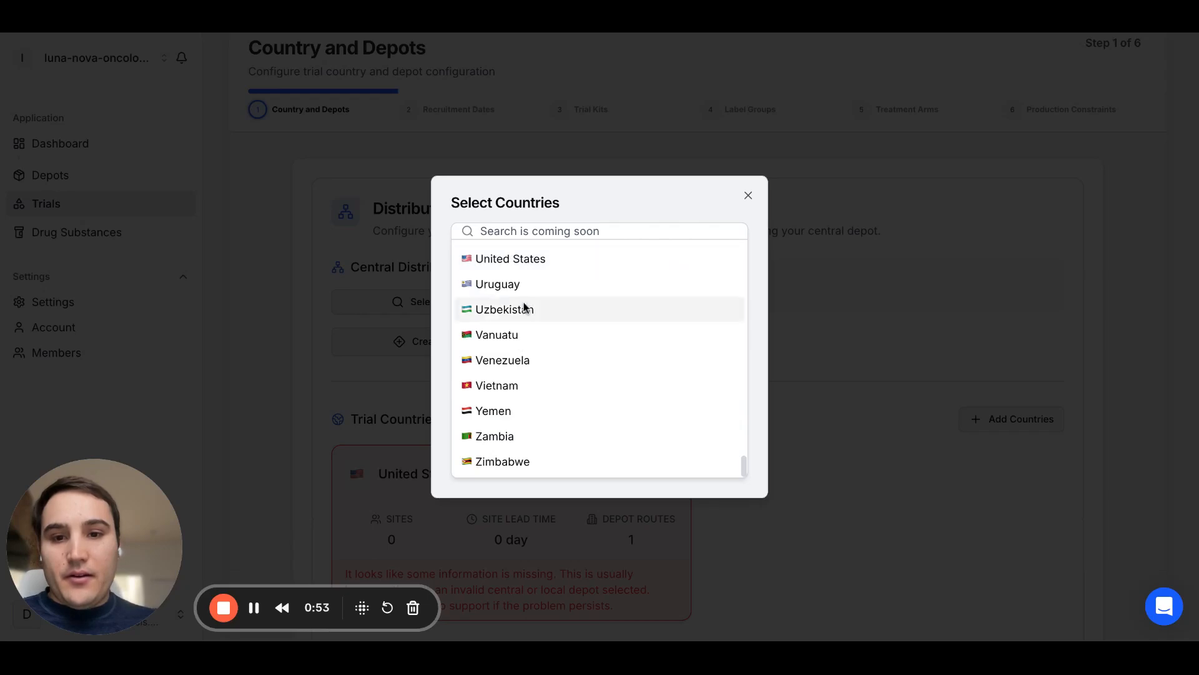
click(500, 283)
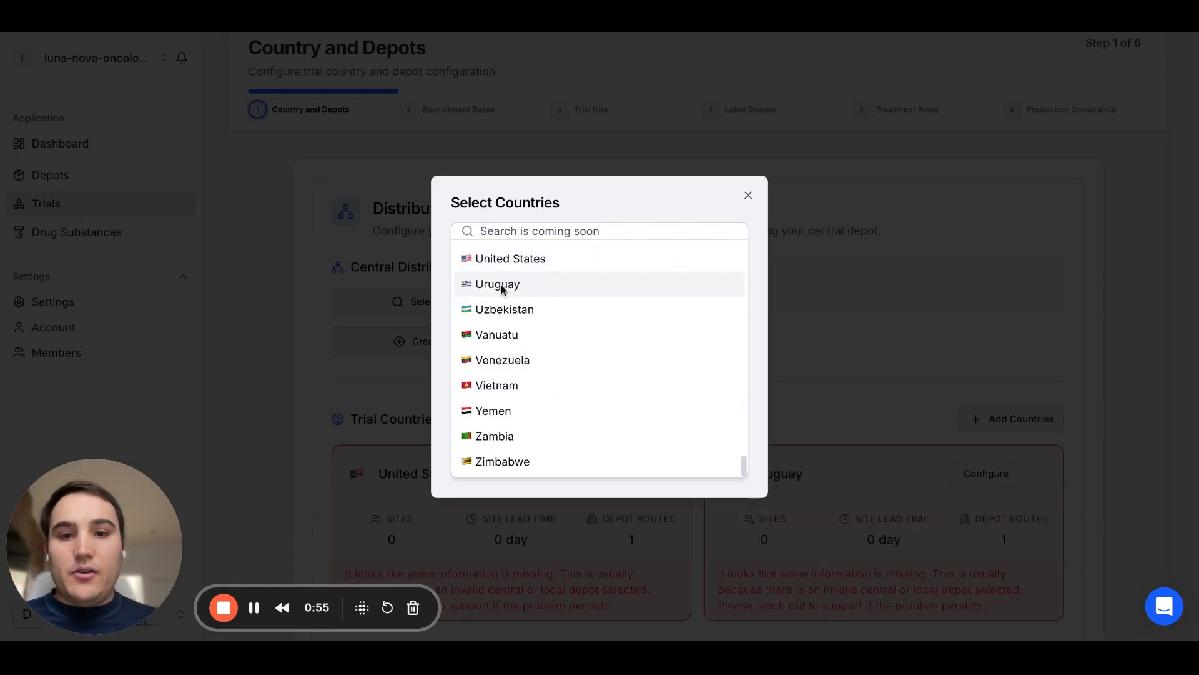
click(964, 351)
- Open the United States country configuration and select US Depot as the central depot of its route
click(614, 474)
click(363, 416)
click(374, 447)
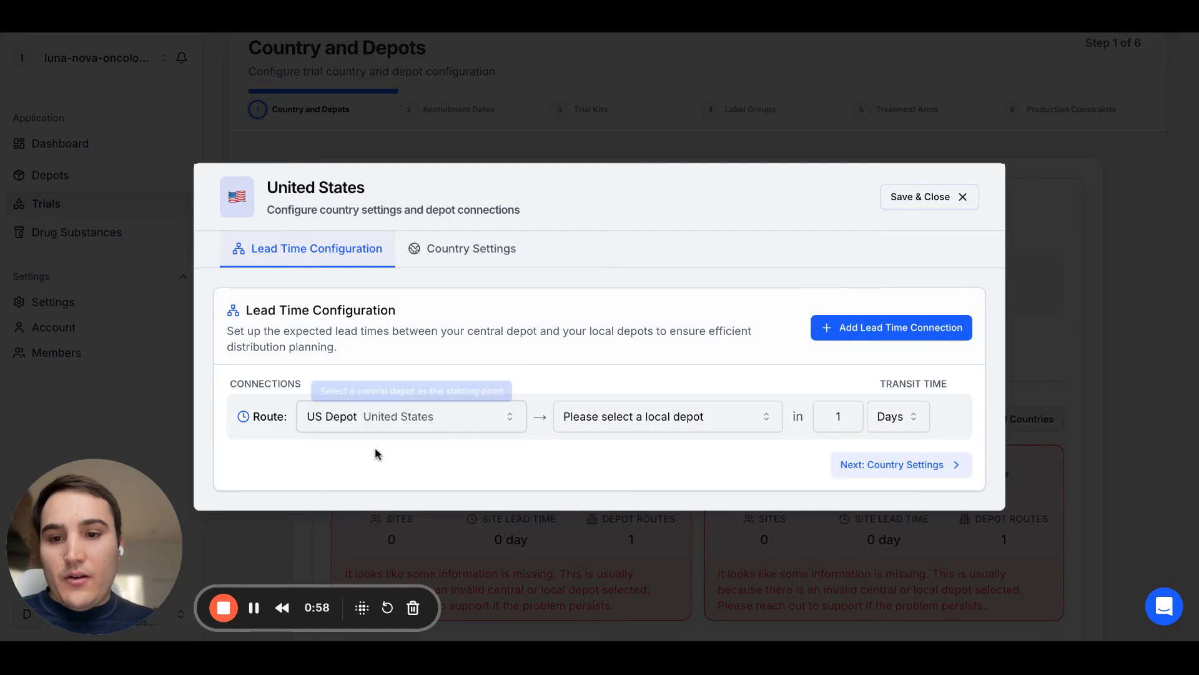
- Create the local depot "NYC Depot" in the United States as the route's destination and set the transit time to 10 days
click(637, 416)
click(624, 448)
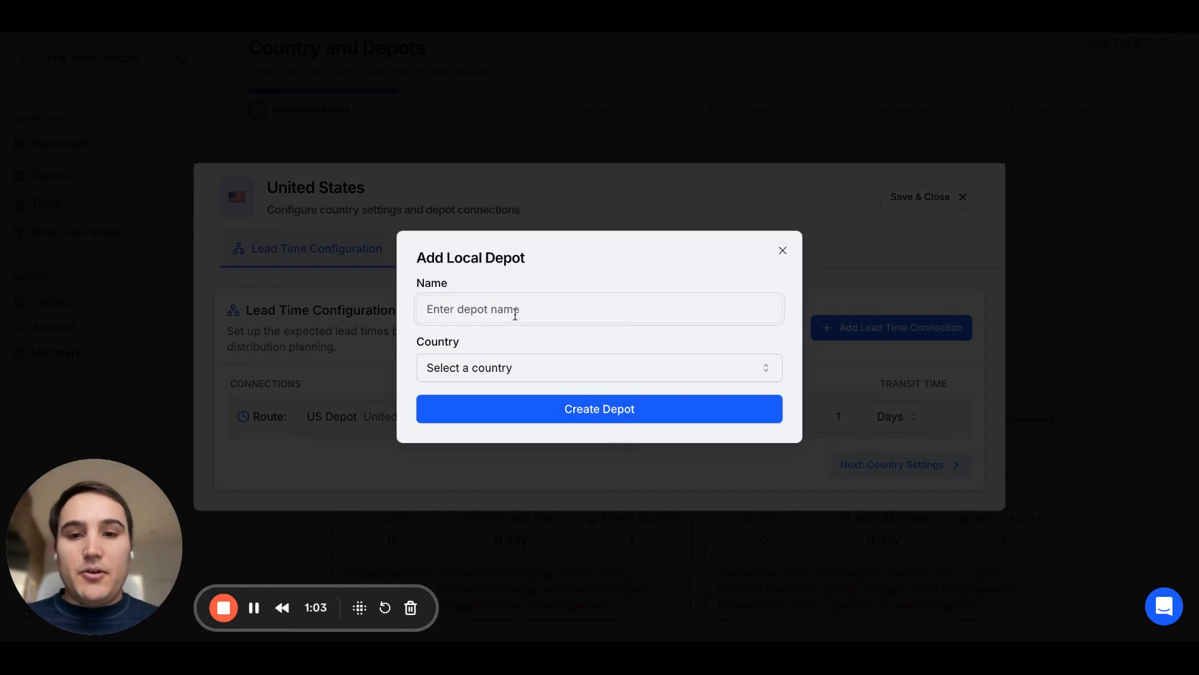
text(NYC Depot)
click(557, 366)
scroll(581, 316, down, 20)
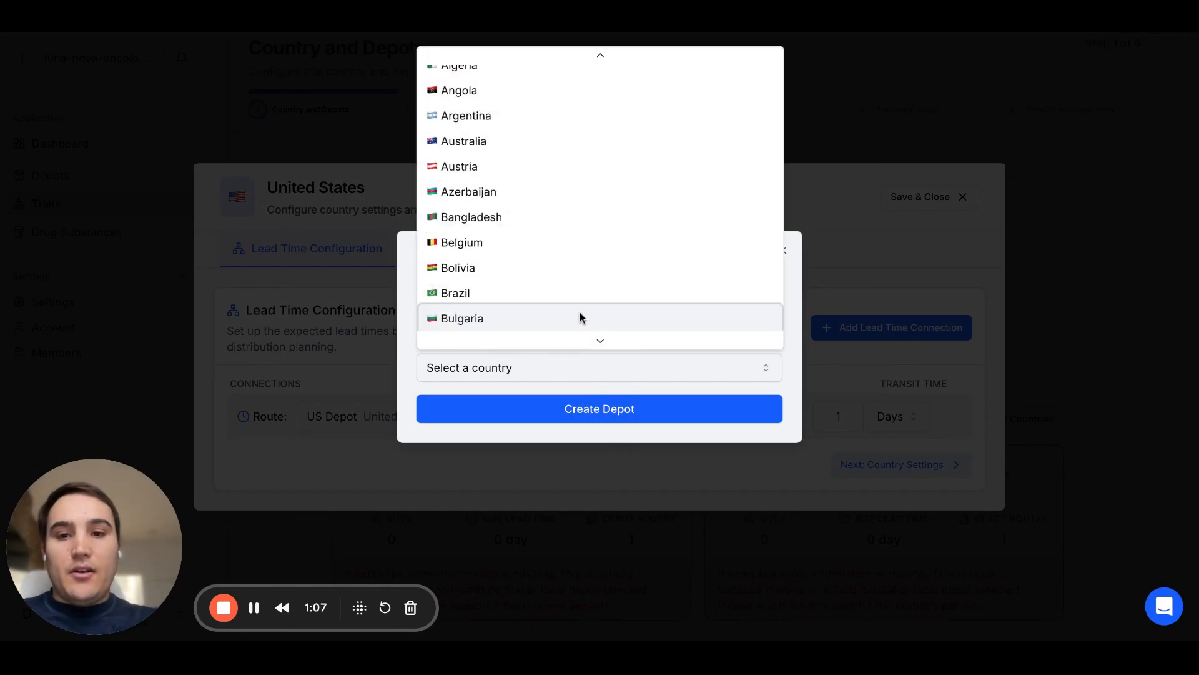
click(516, 131)
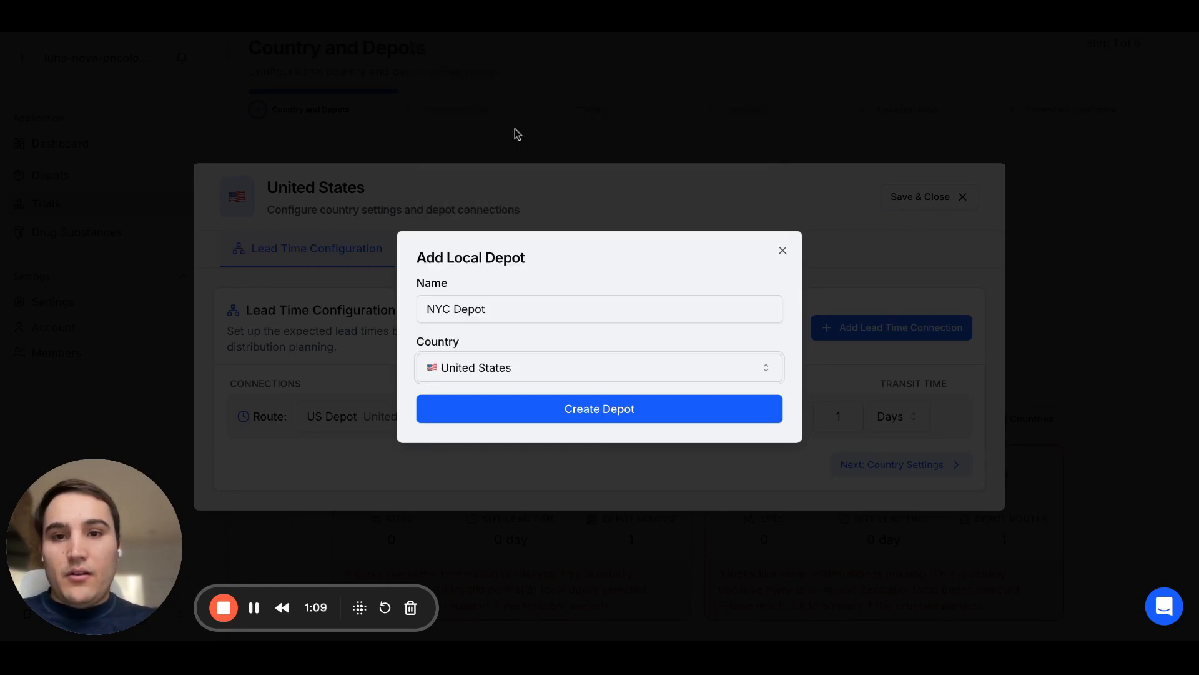
click(534, 410)
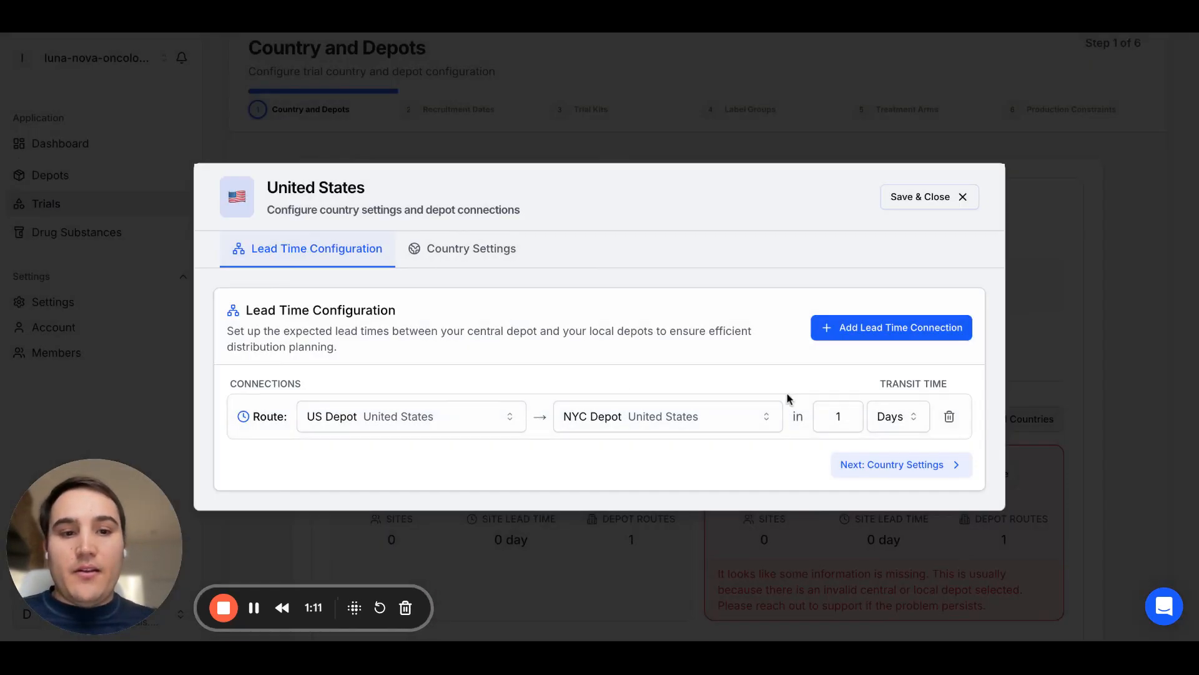
click(847, 419)
text(0)
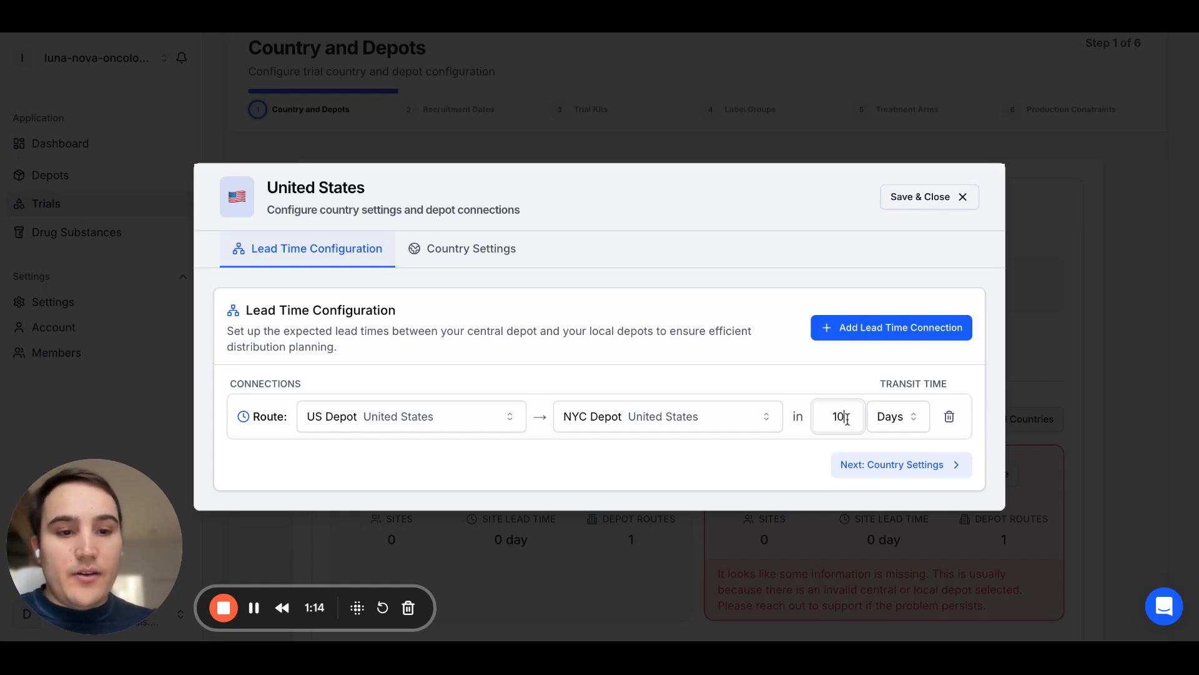
- In the United States country settings, set the number of sites to 10 and the lead time to sites to 5 days
click(885, 472)
click(226, 356)
text(10)
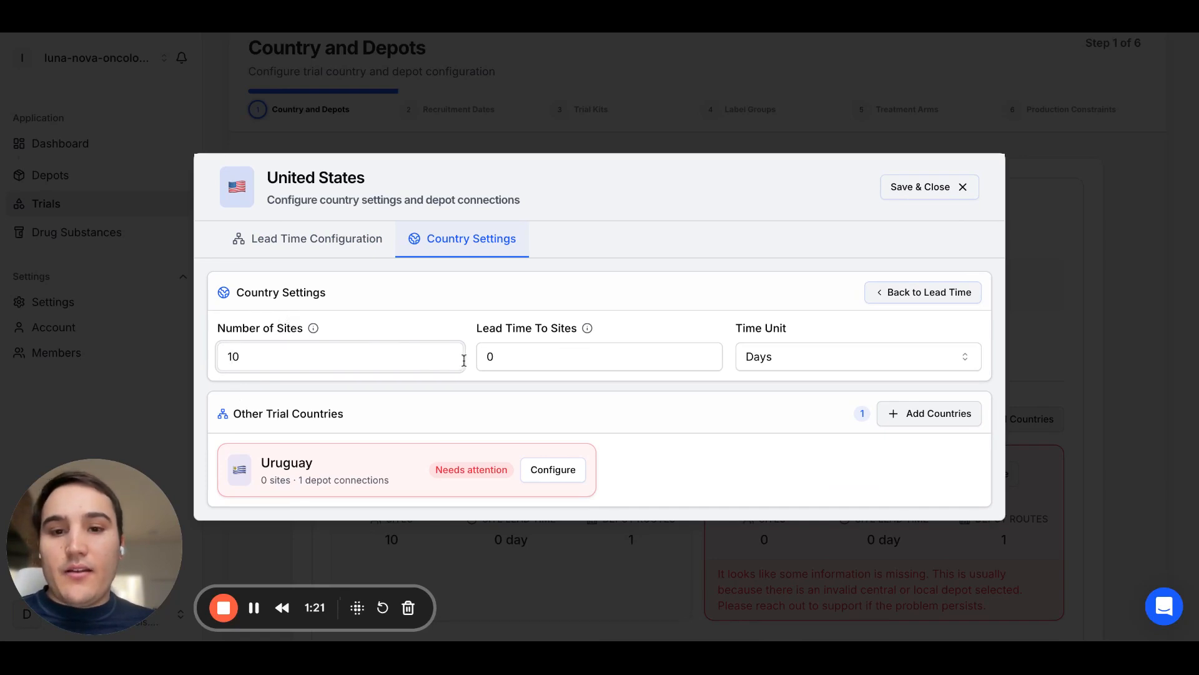
click(484, 358)
click(489, 356)
text(1)
key(BackSpace)
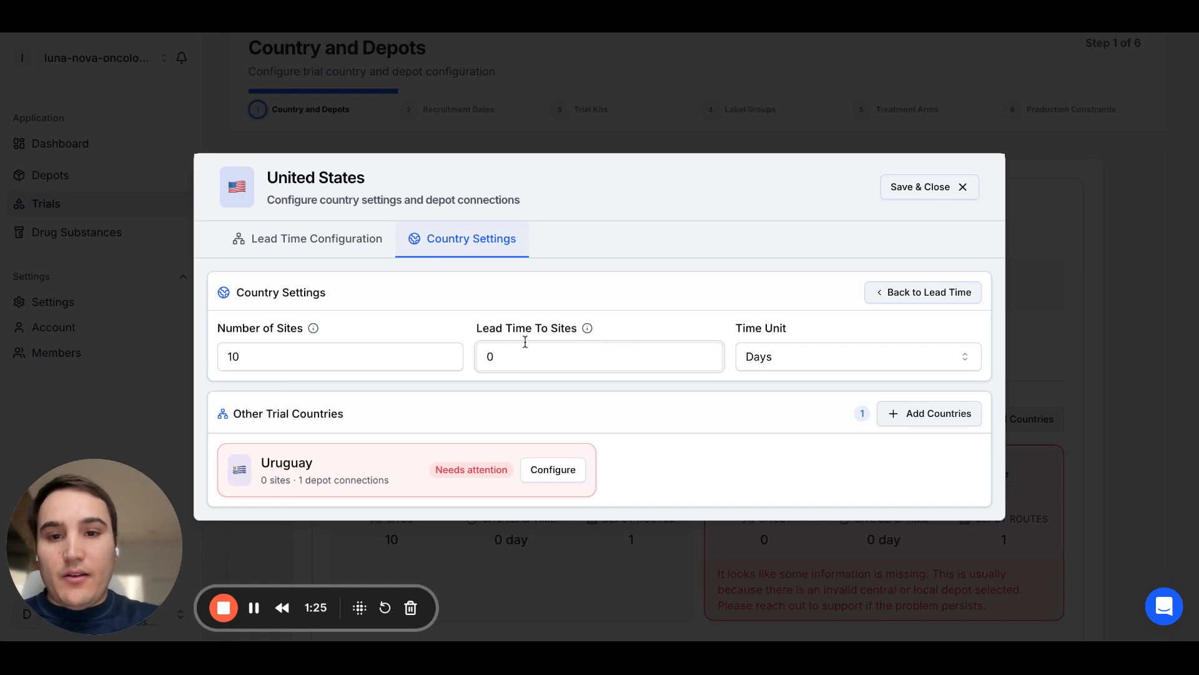
text(5)
key(BackSpace)
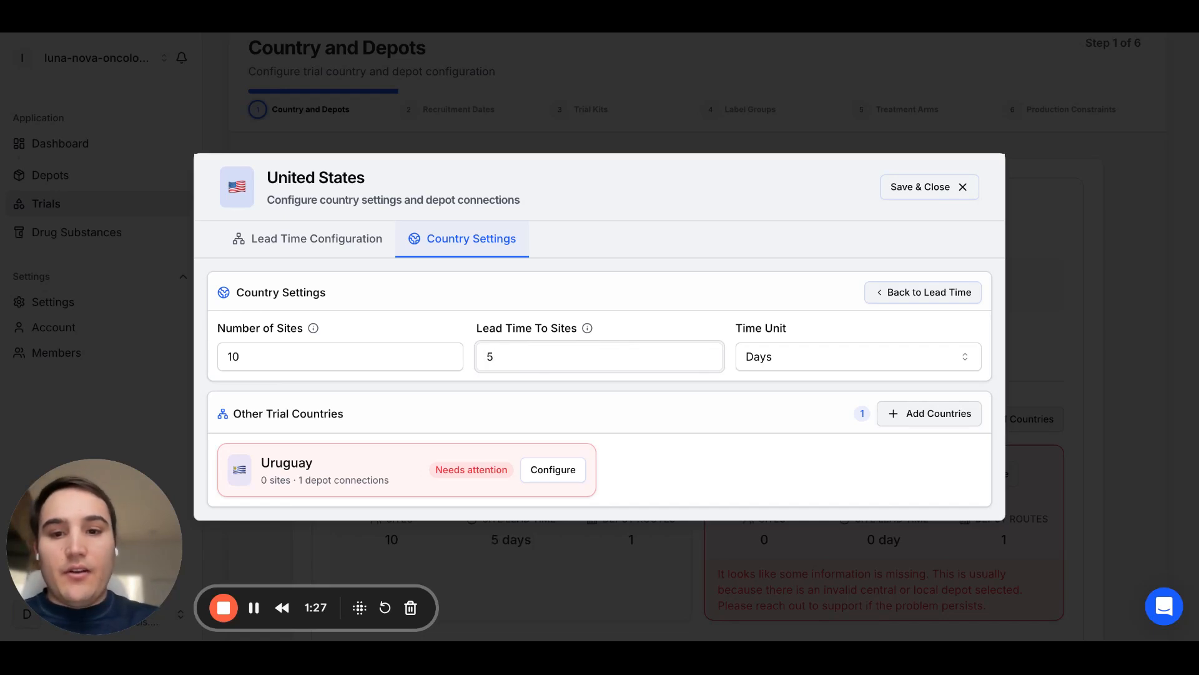
- Open the Uruguay country configuration and select US Depot as the central depot of its route
click(567, 476)
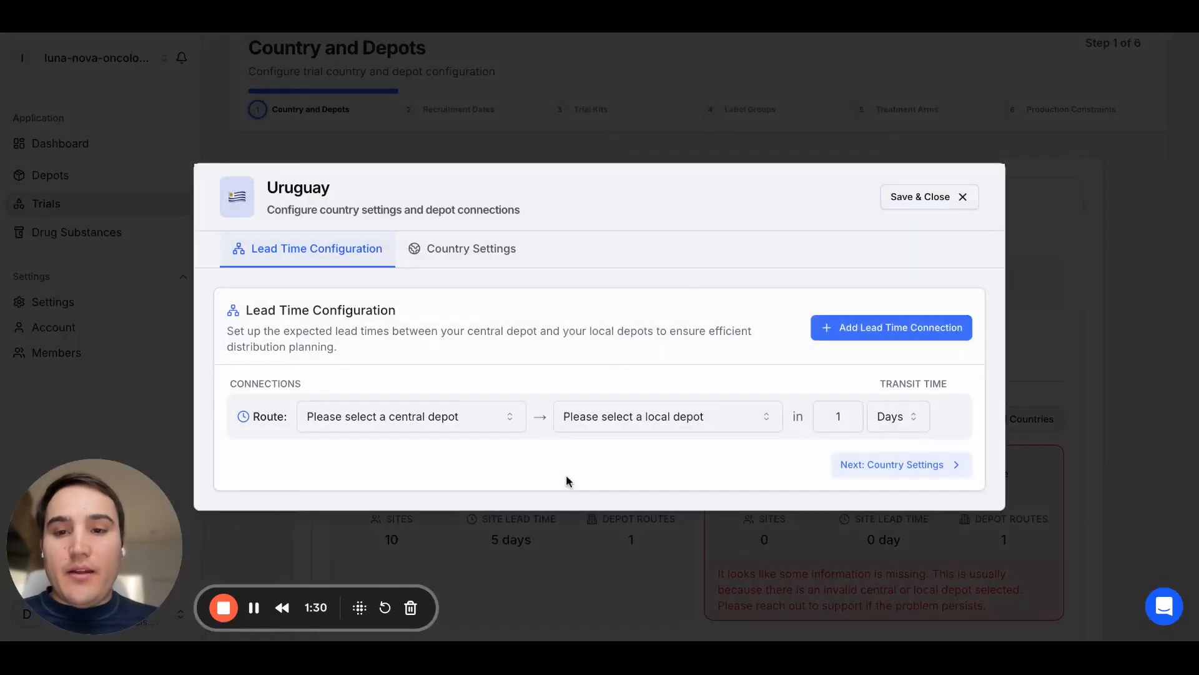
click(394, 420)
click(371, 460)
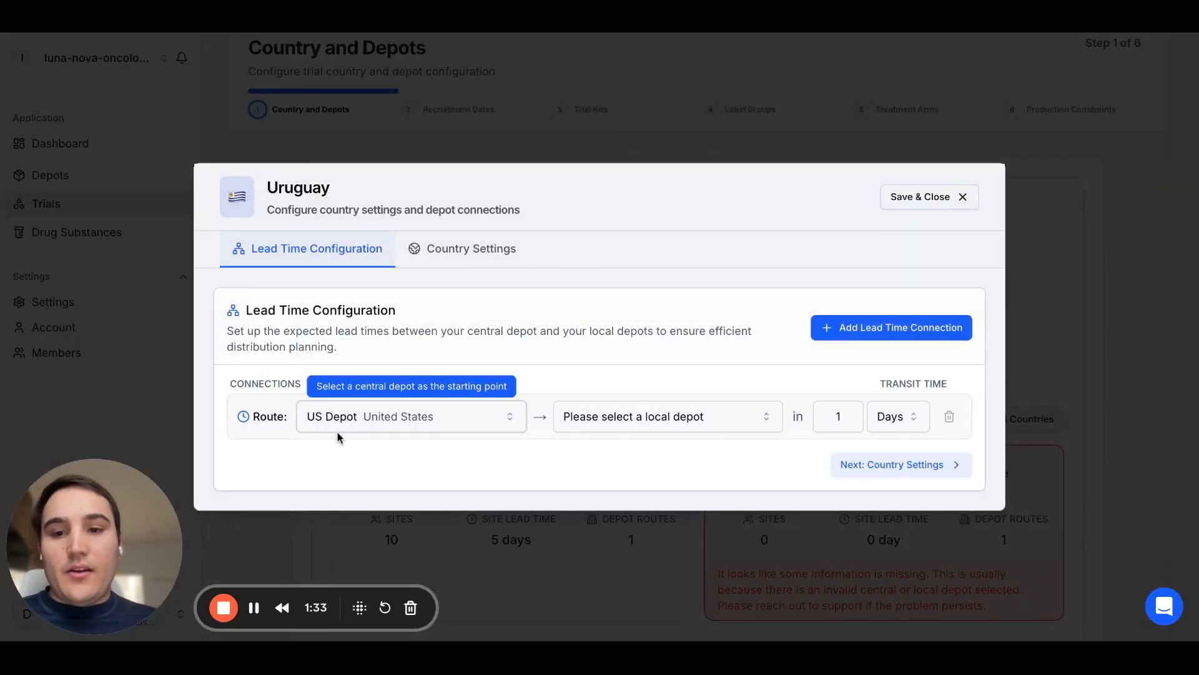
- Create the local depot "UR Local Depot 1" in Uruguay as the destination of the route from US Depot
click(566, 421)
click(597, 448)
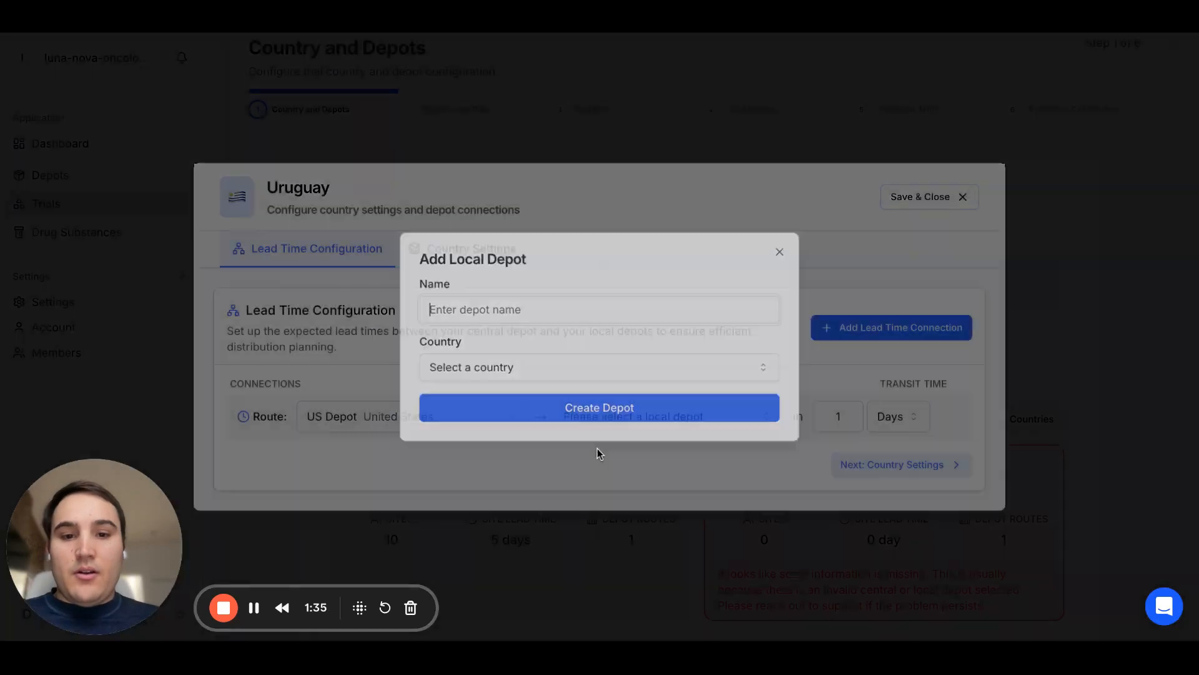
text(UR)
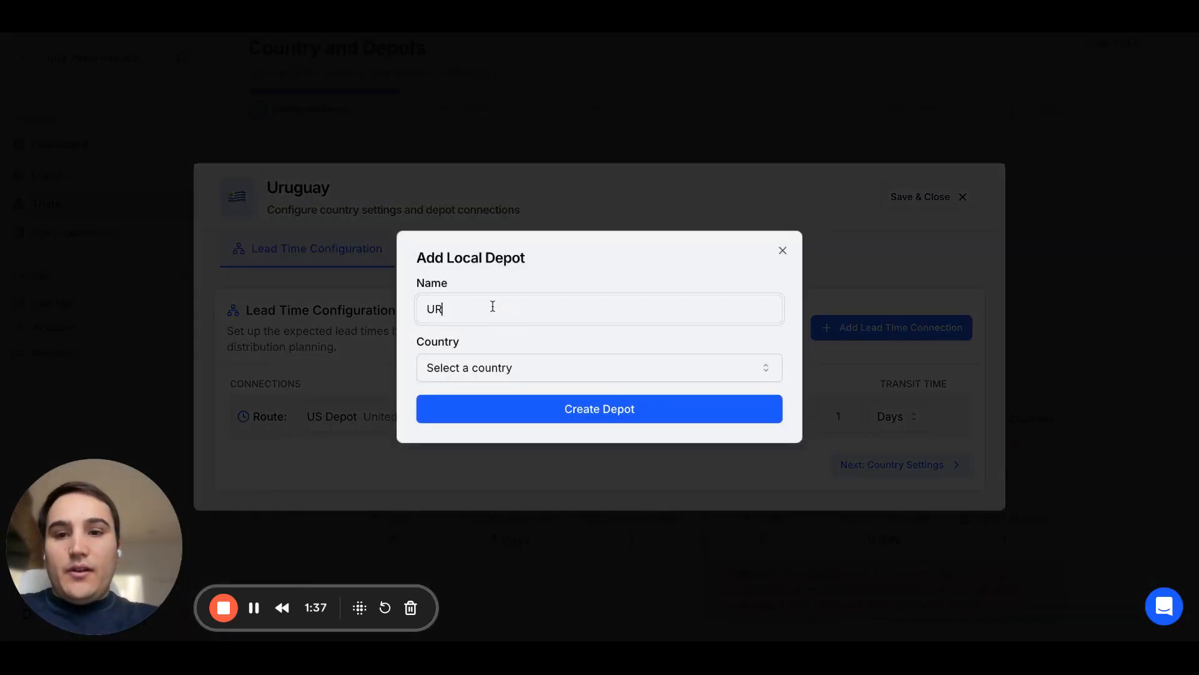
text( Local Depot)
click(523, 373)
scroll(530, 316, down, 20)
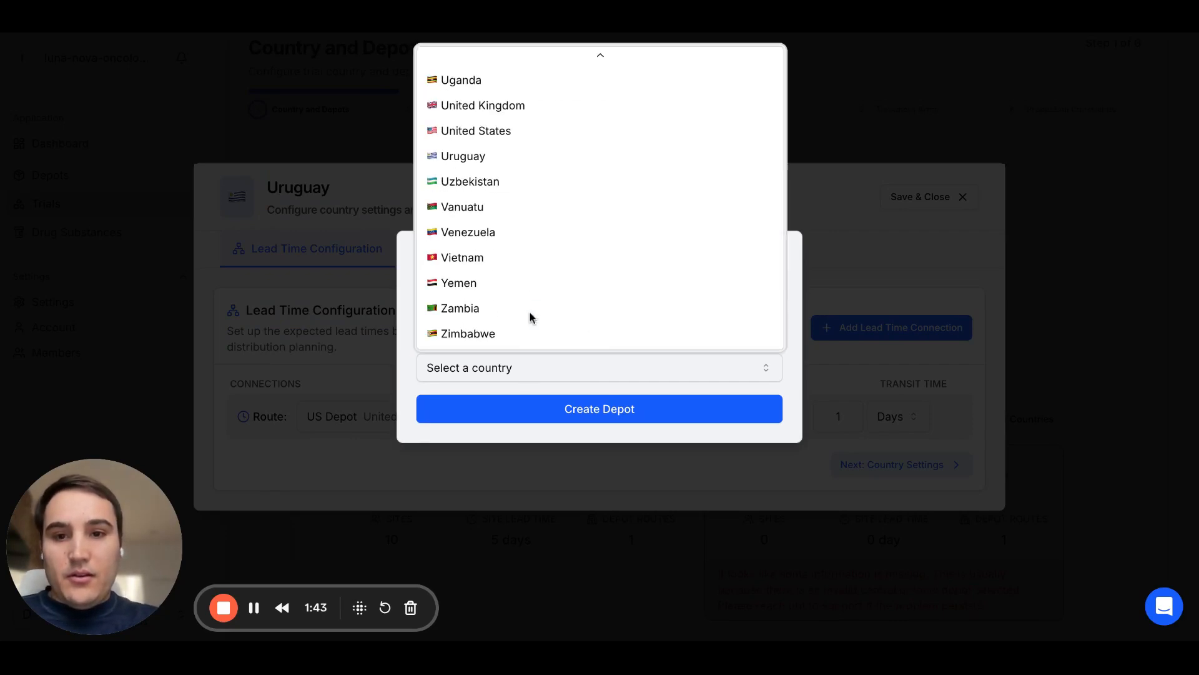
click(506, 156)
click(539, 415)
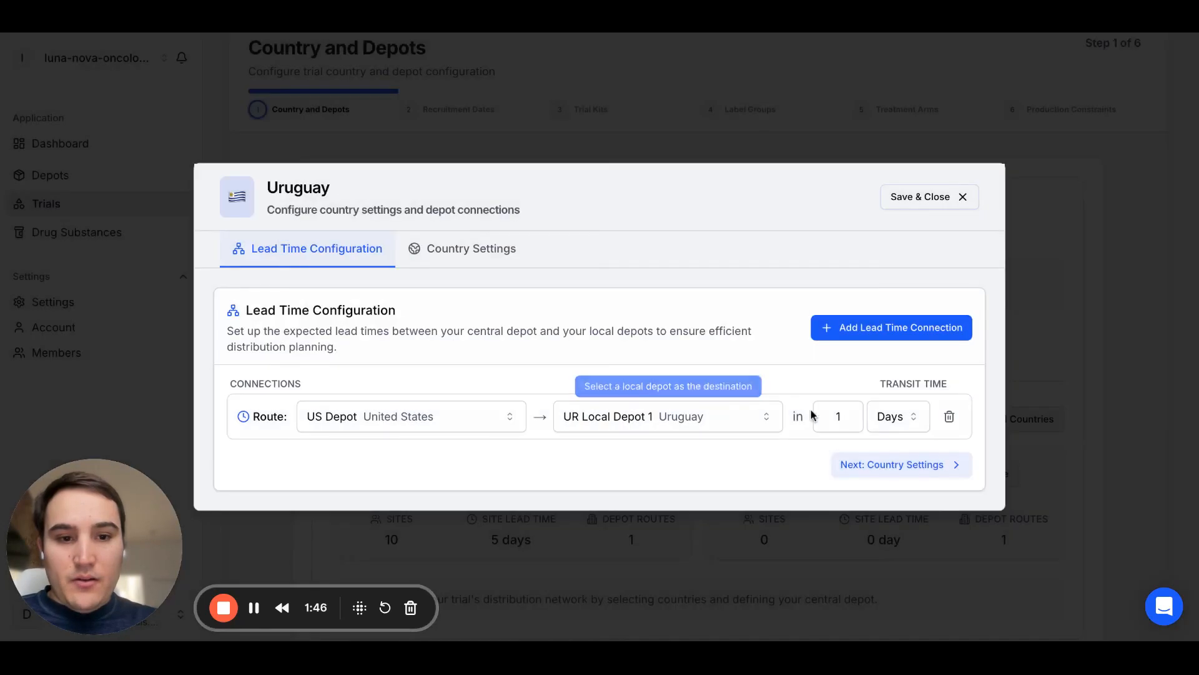
- Set the transit time from US Depot to UR Local Depot 1 to 4 weeks
click(892, 422)
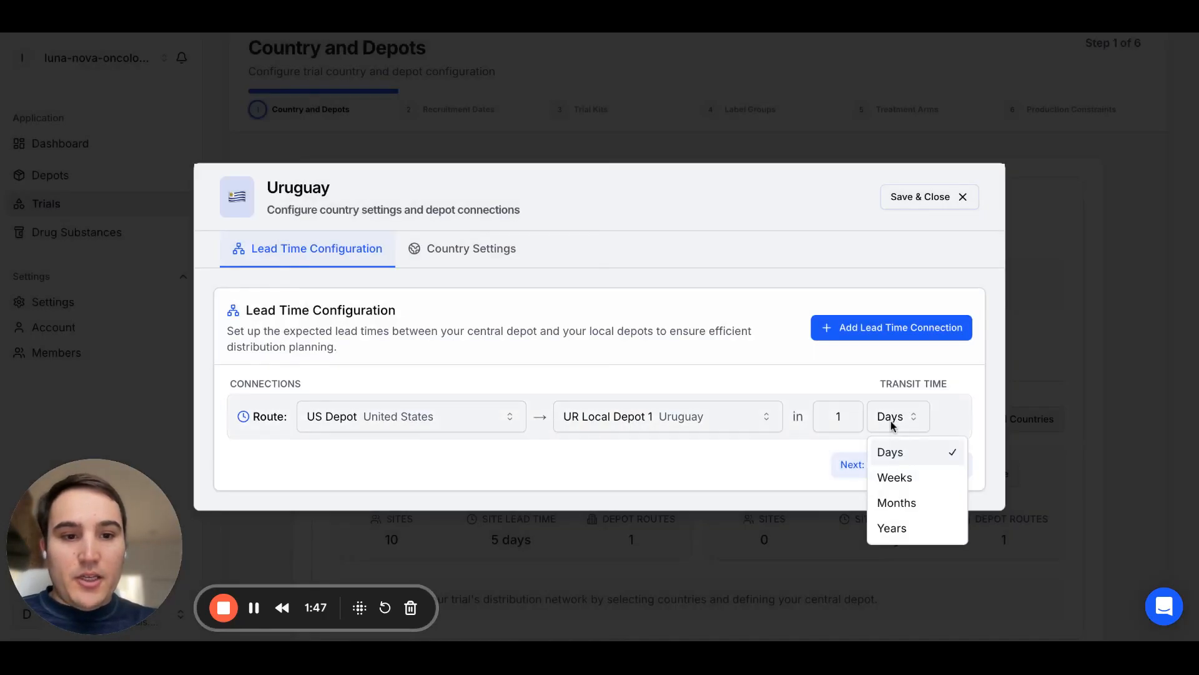
click(889, 478)
click(842, 416)
key(BackSpace)
text(4)
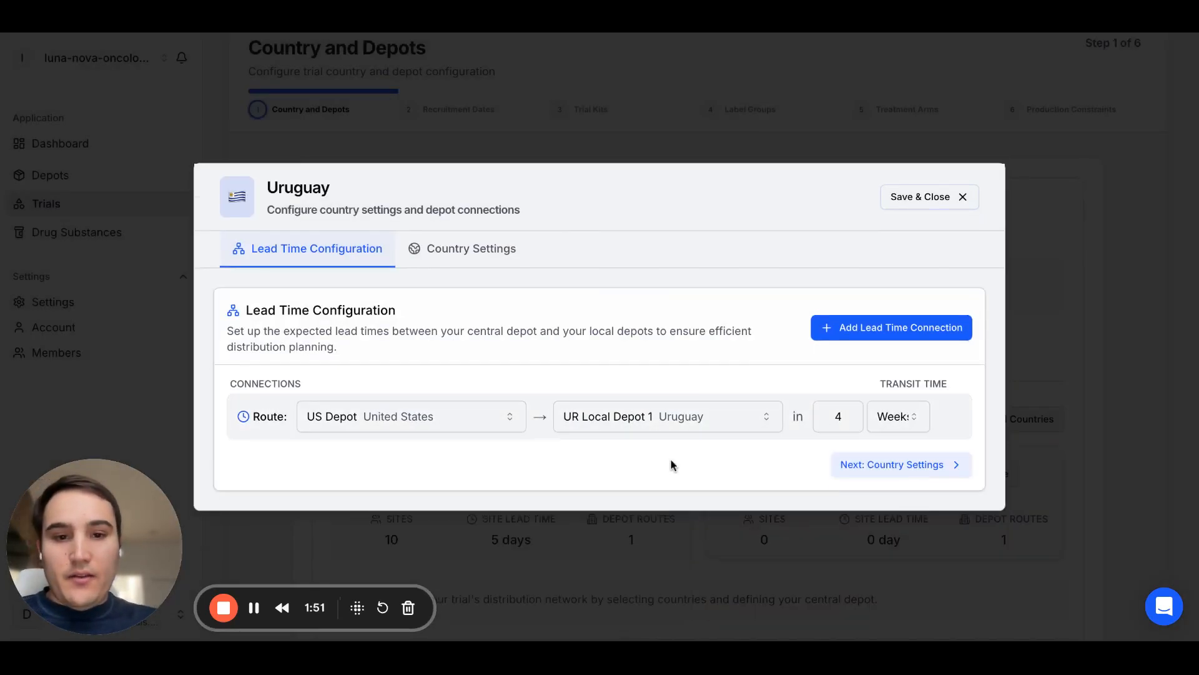
- Add a second lead time connection for Uruguay with US Depot as its central depot
click(908, 330)
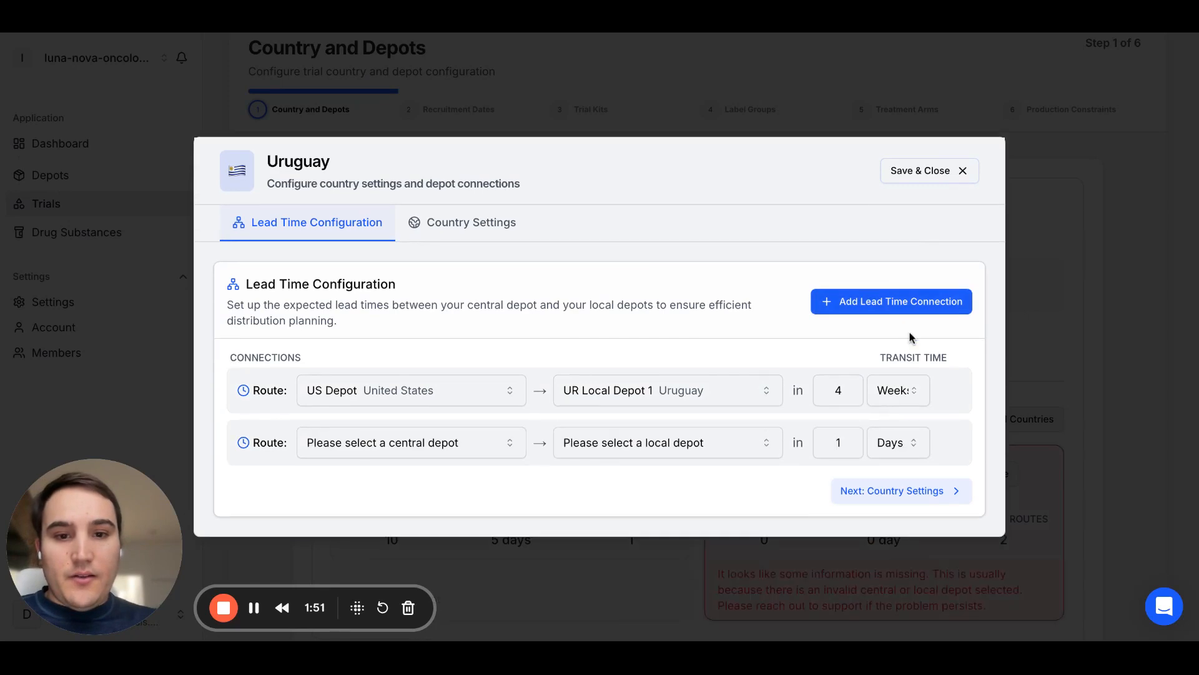
click(410, 449)
click(395, 482)
- Create the local depot "UR Local Depot 2" in Uruguay as the destination of the second route
click(640, 446)
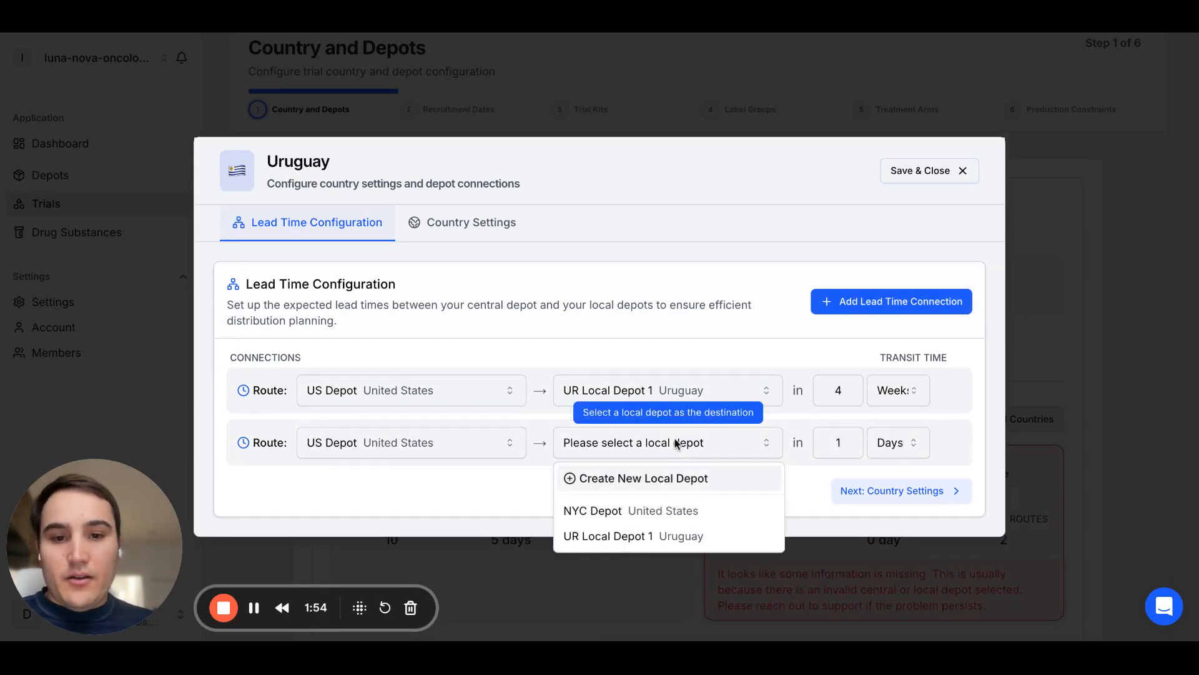
click(620, 485)
text(U)
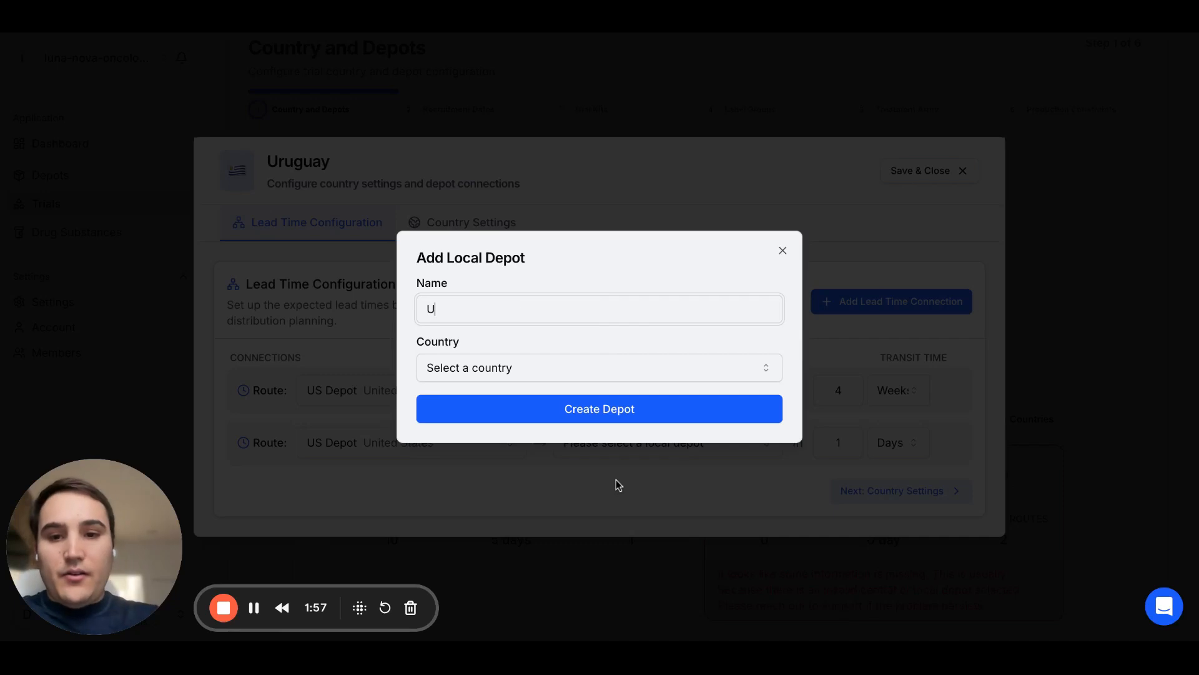
text(R Local Depot 2)
click(607, 380)
click(569, 410)
click(570, 410)
- Set the transit time from US Depot to UR Local Depot 2 to 5 weeks
click(854, 441)
key(BackSpace)
text(5)
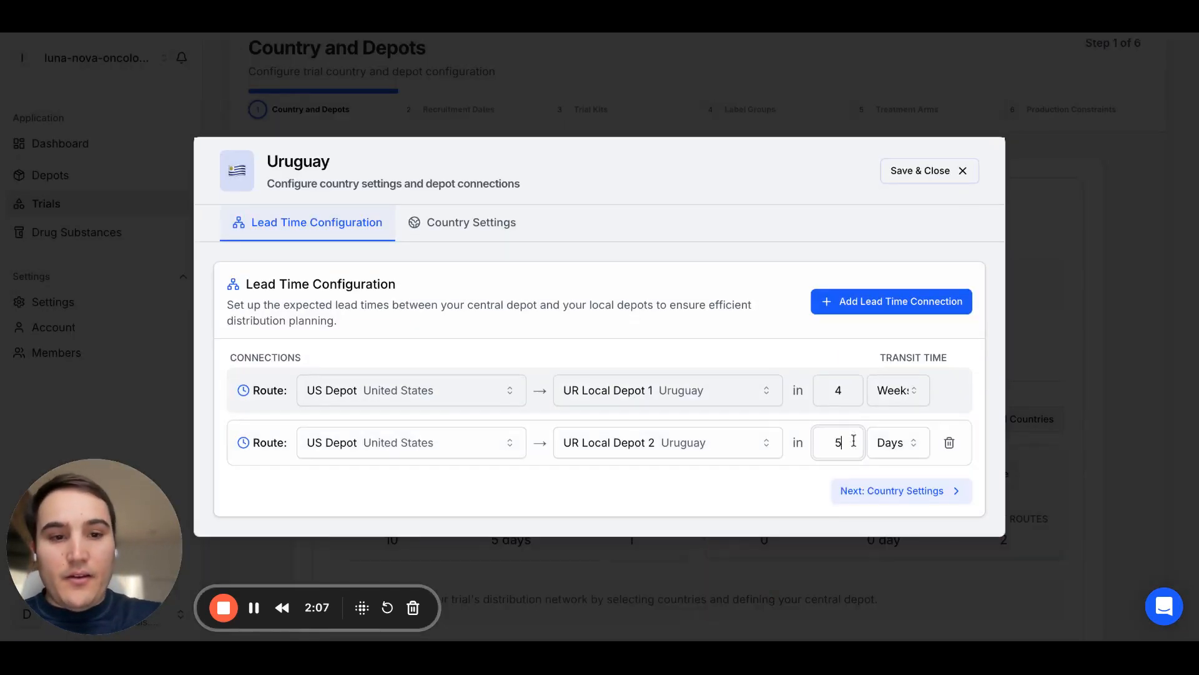
click(913, 441)
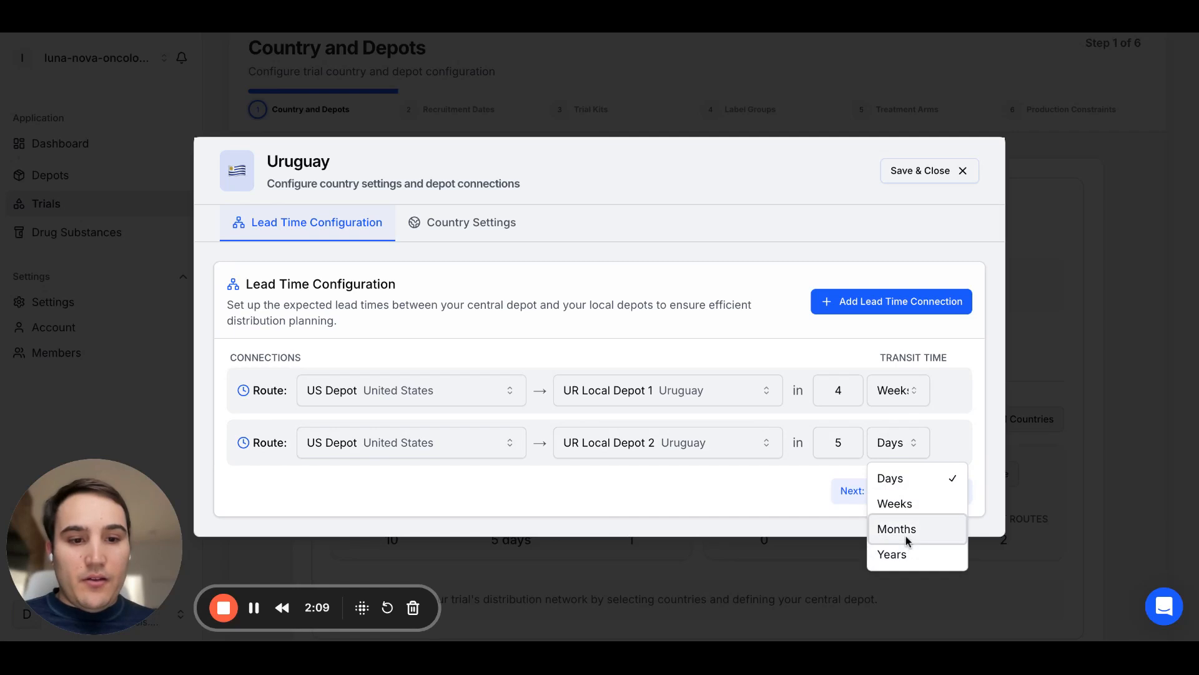
click(905, 501)
- Set the number of sites to 5 in Uruguay's country settings
click(897, 489)
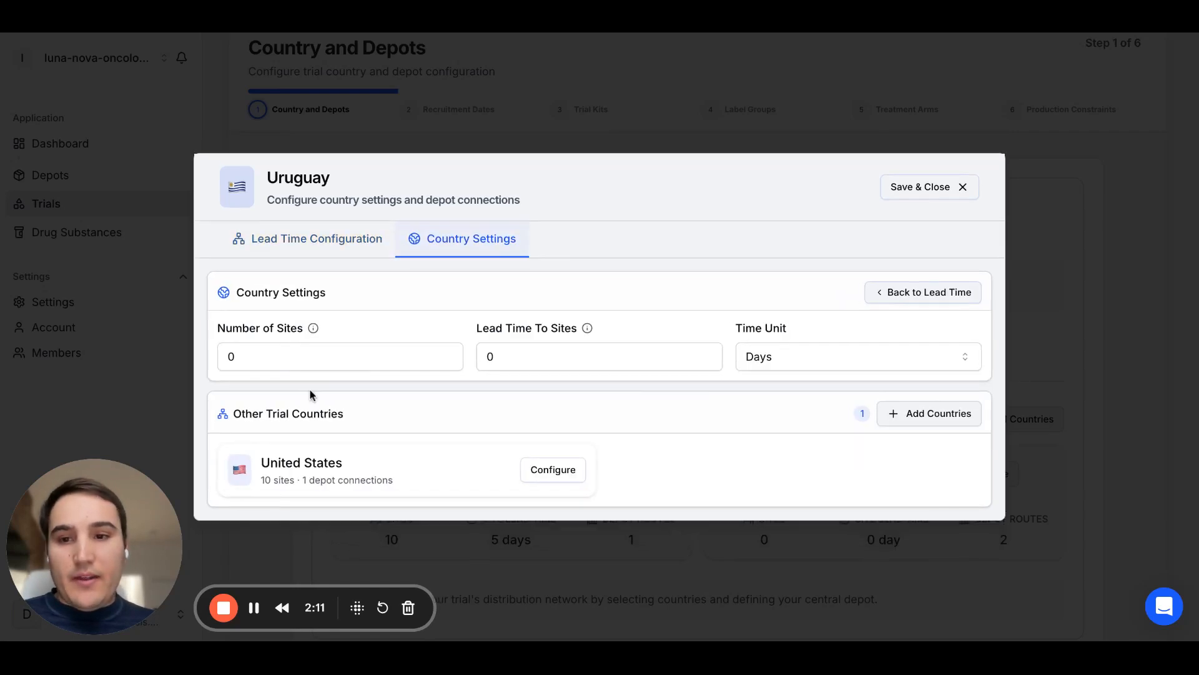
click(224, 359)
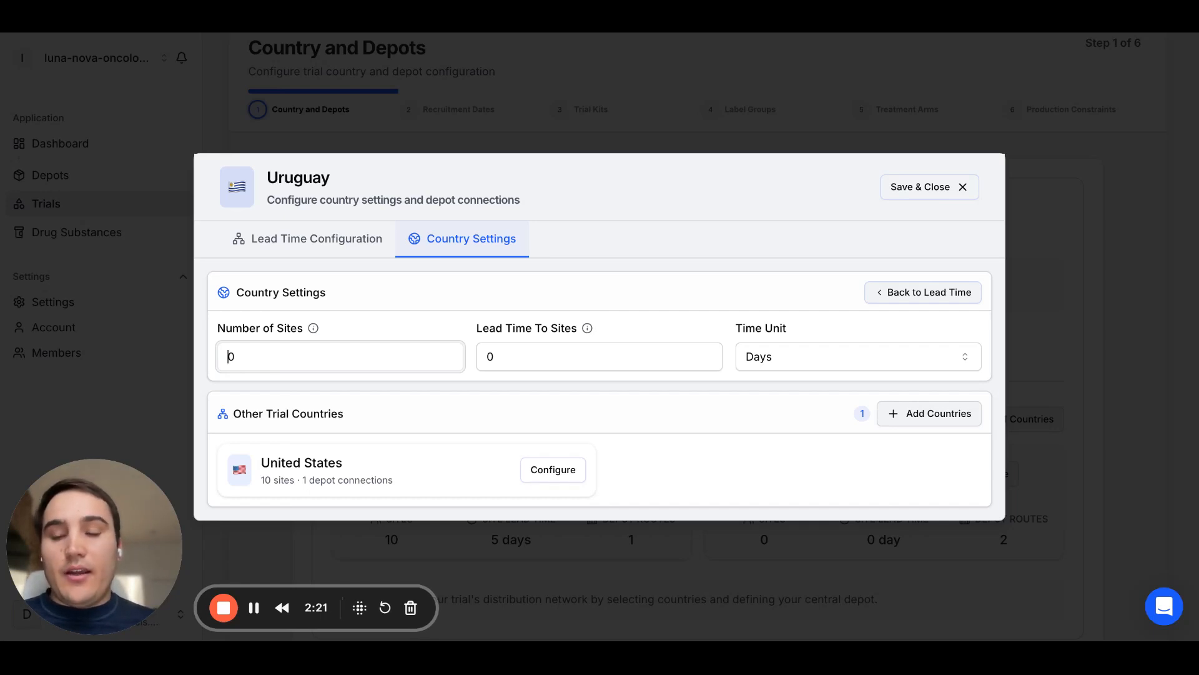
key(Delete)
text(5)
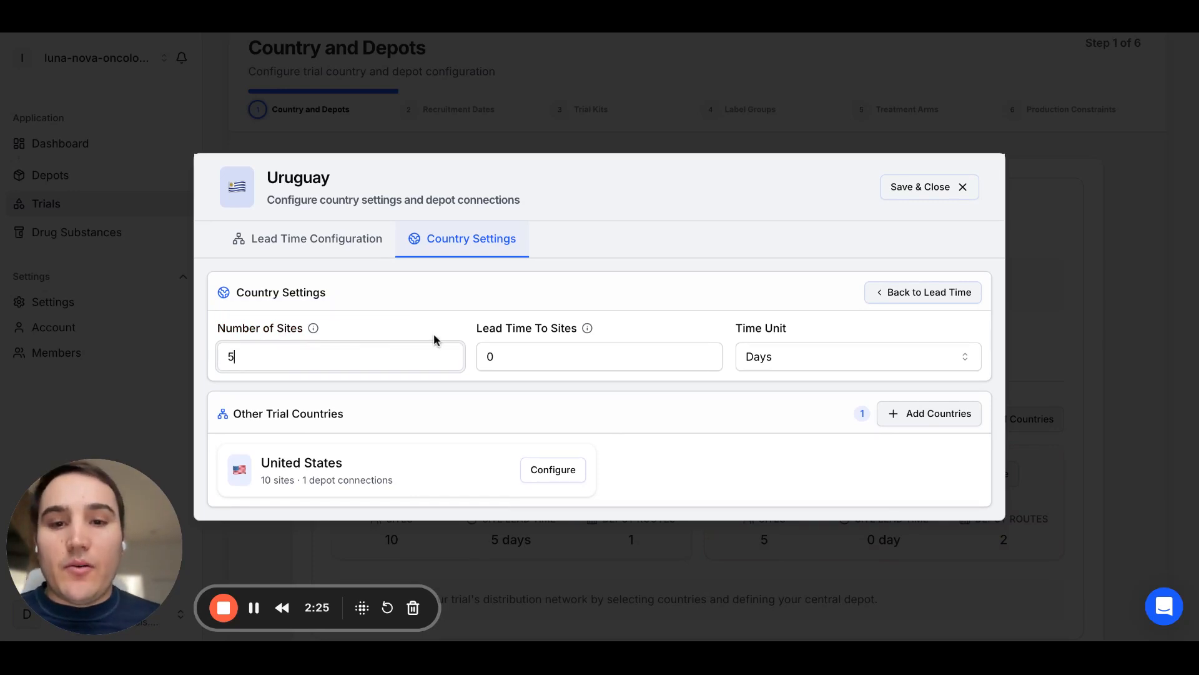
- Set Uruguay's lead time to sites to 1 week and save the country configuration
click(490, 355)
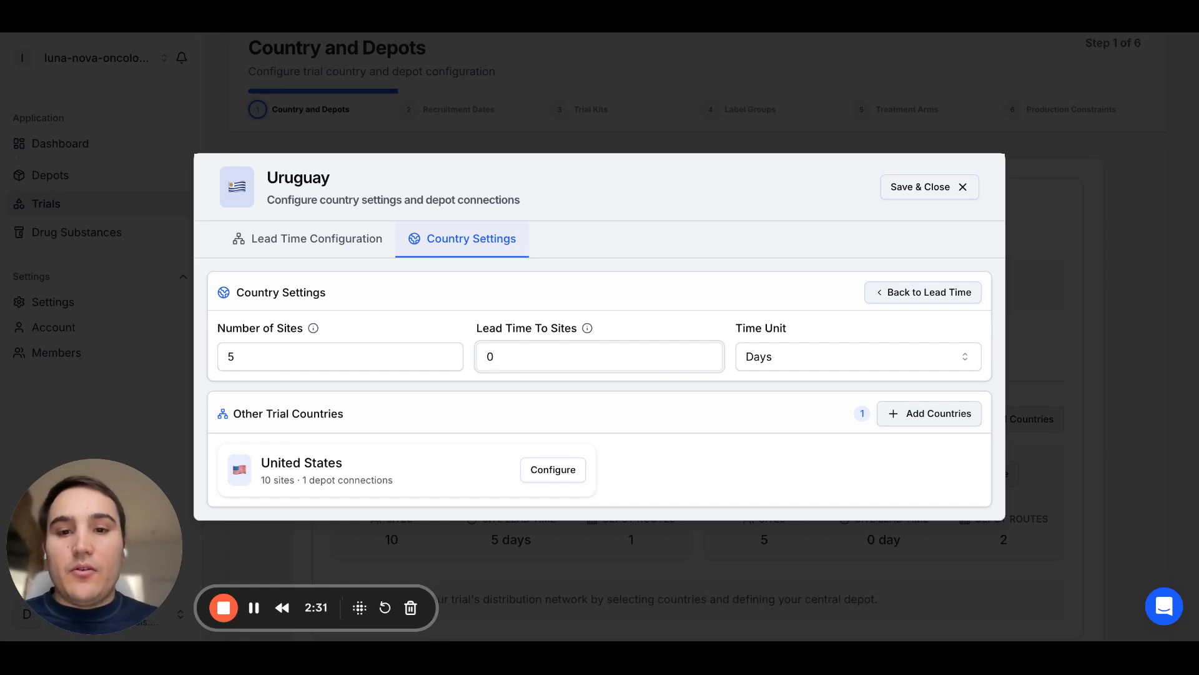
key(BackSpace)
text(1)
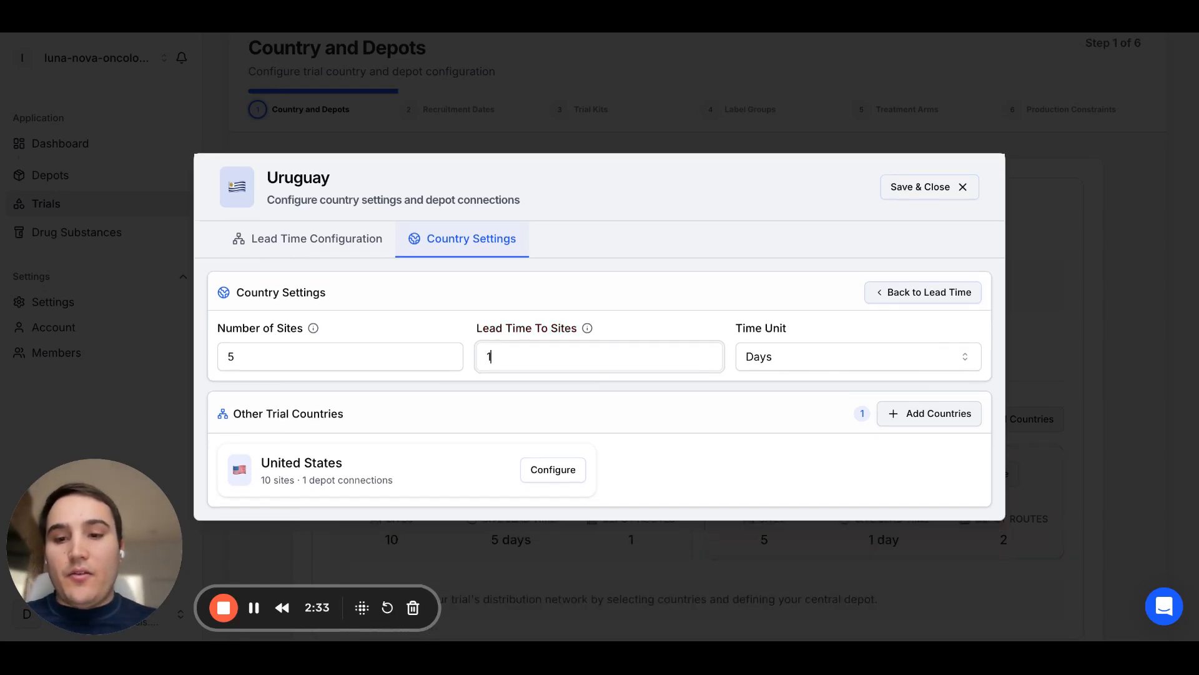
click(821, 369)
click(790, 417)
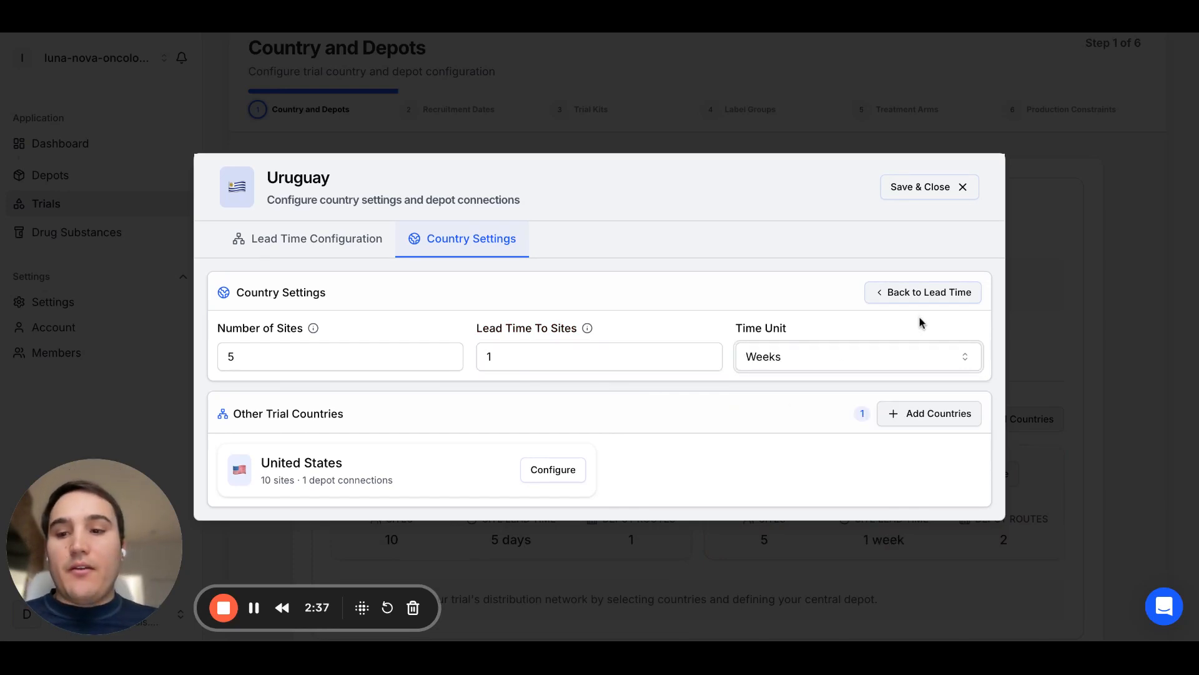
click(915, 186)
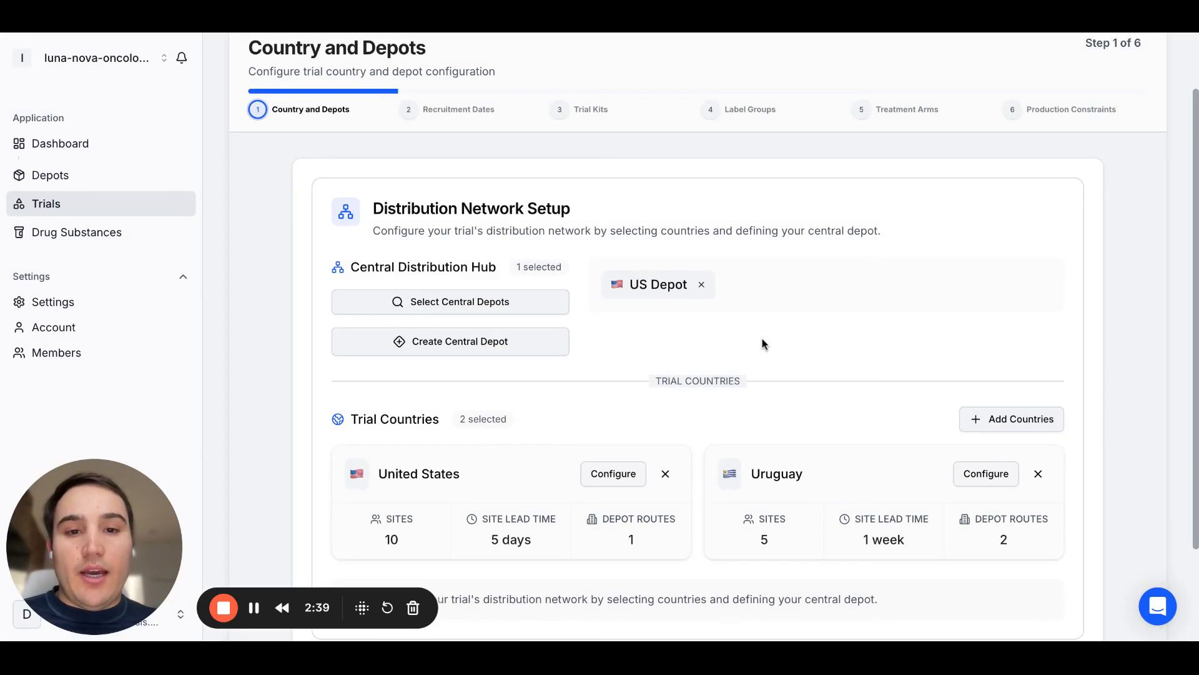
- Complete the Country and Depots step and proceed to Recruitment Dates
scroll(762, 343, down, 2)
scroll(760, 370, down, 1)
click(1102, 589)
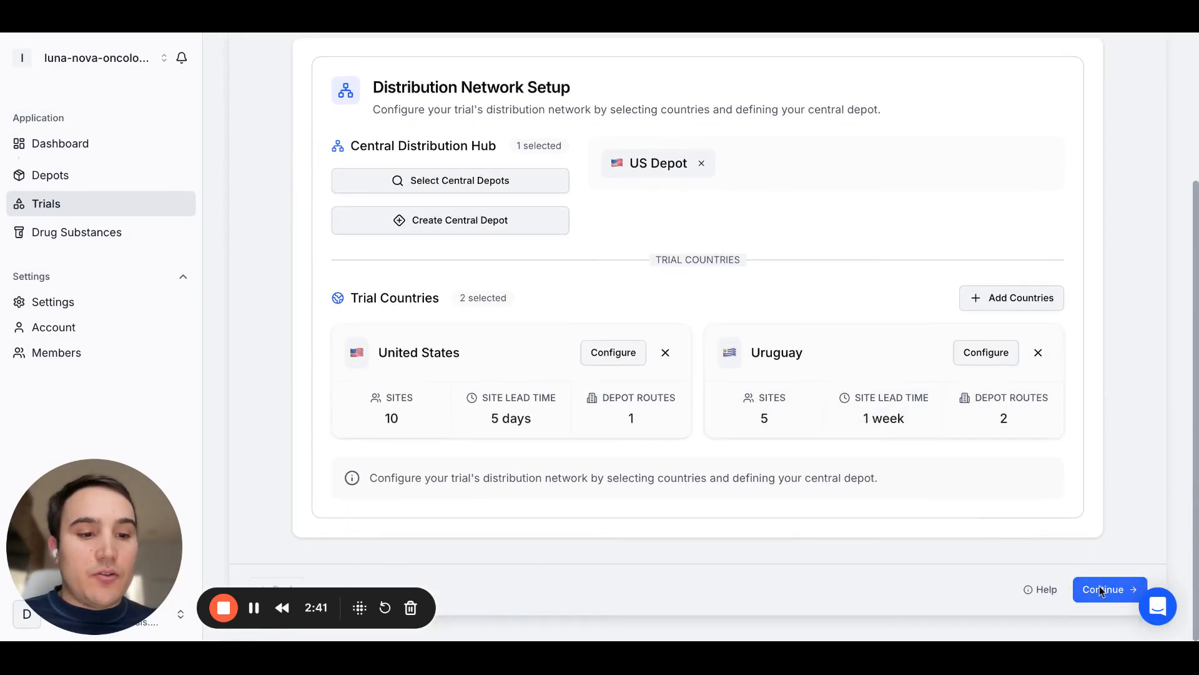
scroll(873, 503, up, 2)
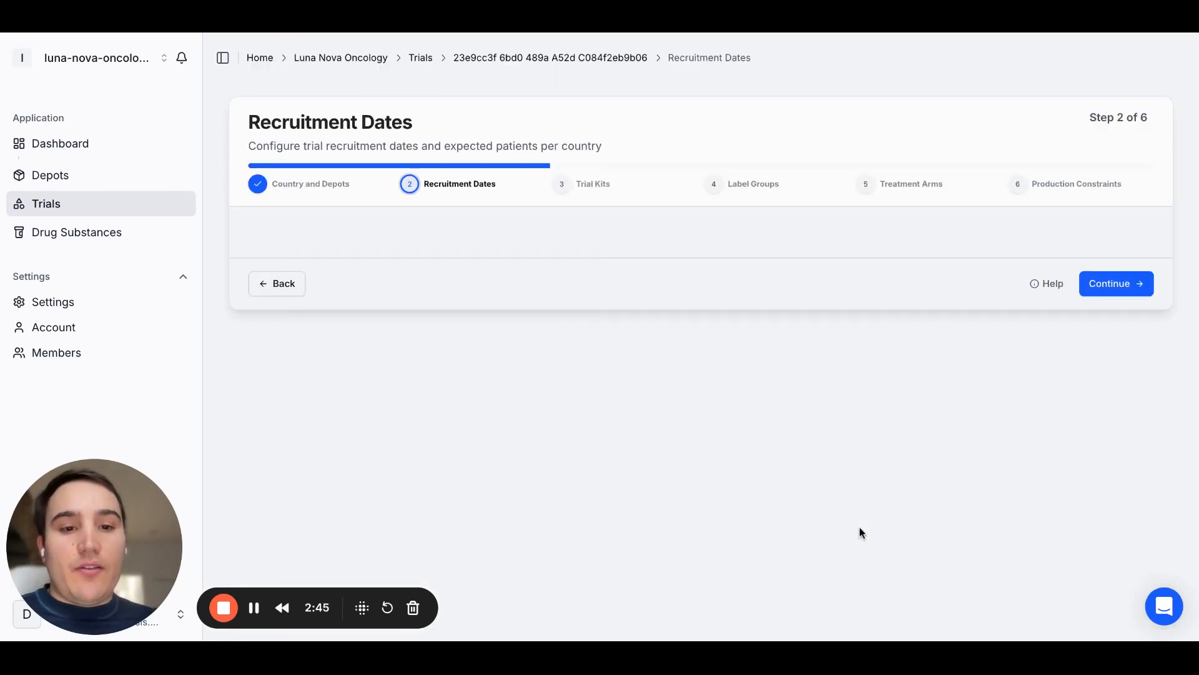
- Set the First Patient In date for the United States to 01 Dec 2026
scroll(865, 530, down, 1)
scroll(923, 533, down, 1)
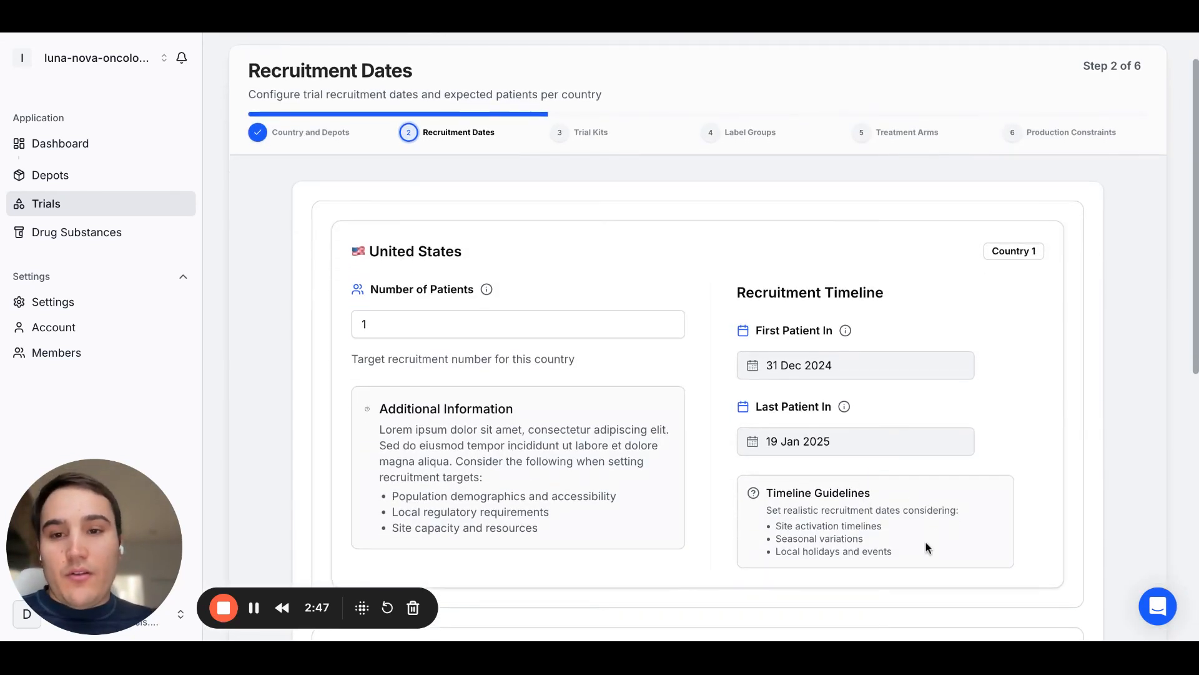
click(585, 331)
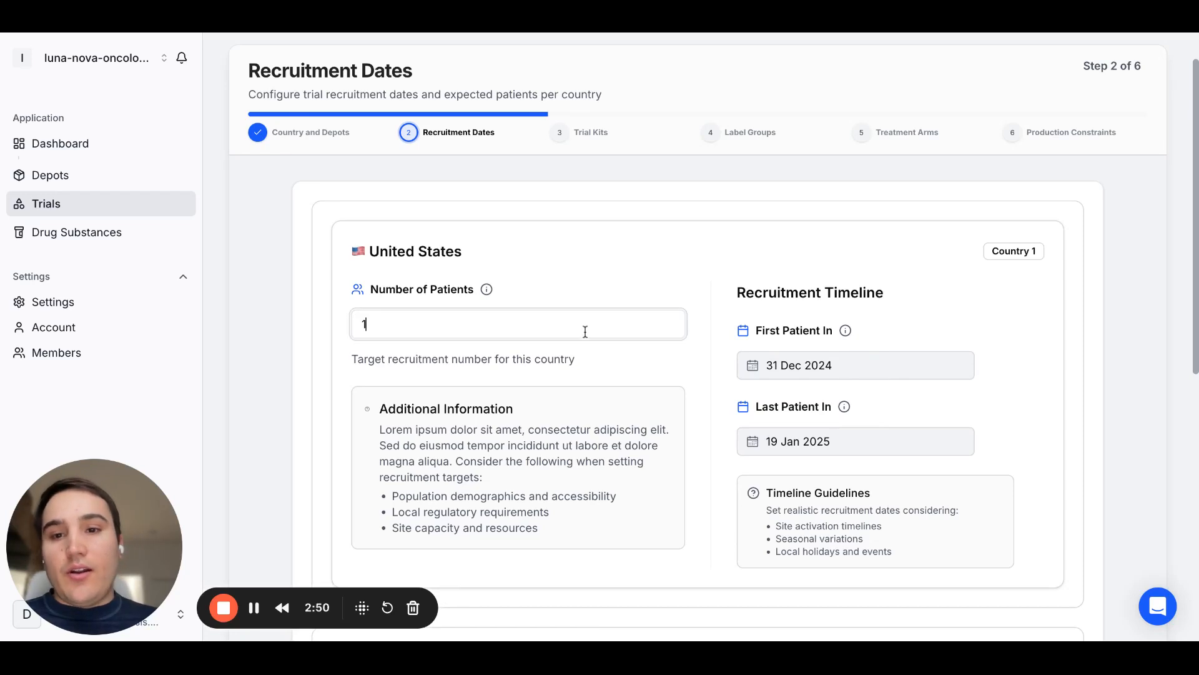
click(837, 366)
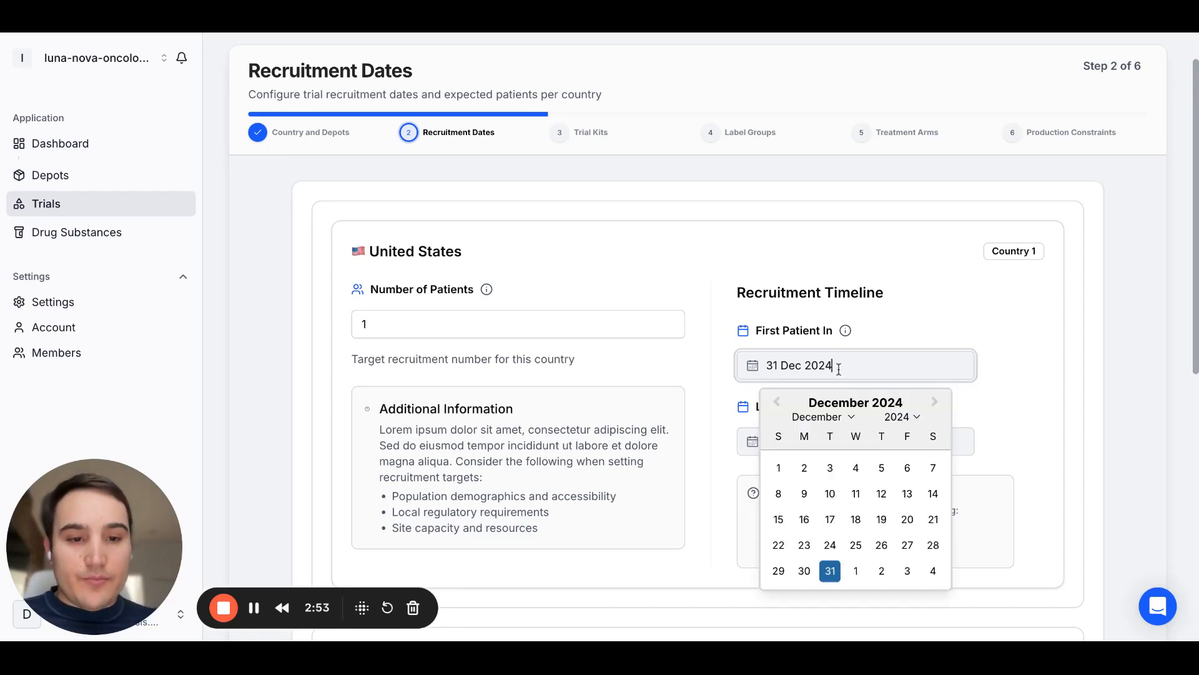
click(911, 423)
click(897, 453)
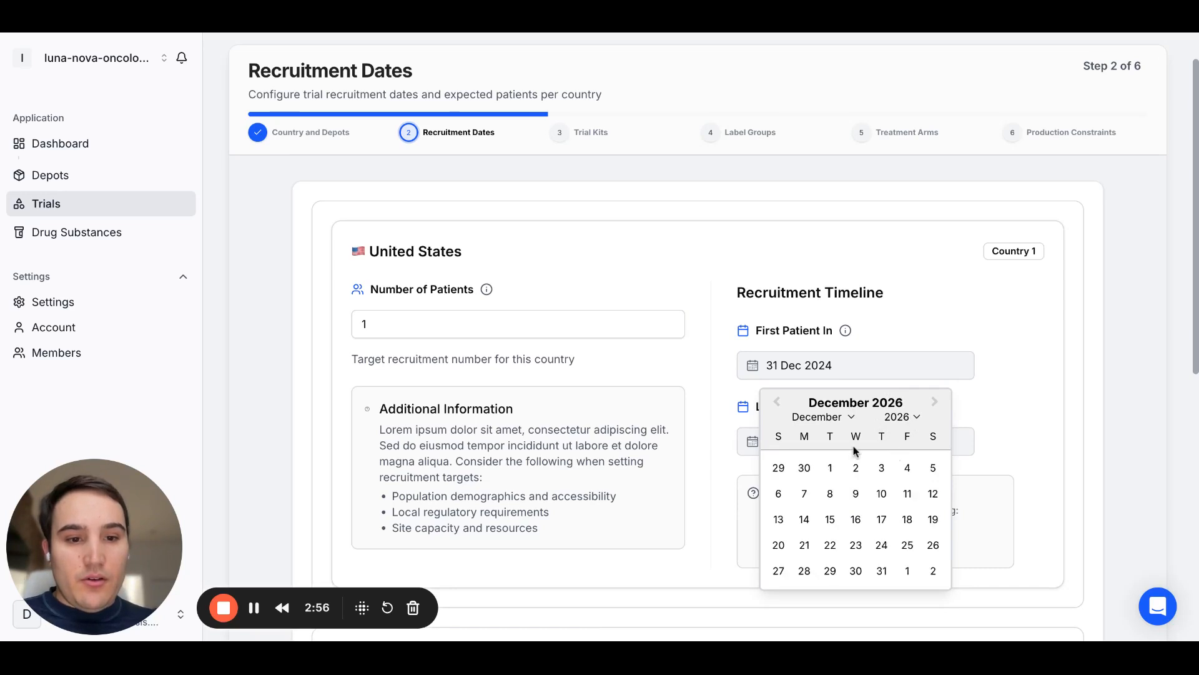
click(830, 467)
- Set the United States' Last Patient In date to 01 Jan 2028 and its number of patients to 100
click(836, 449)
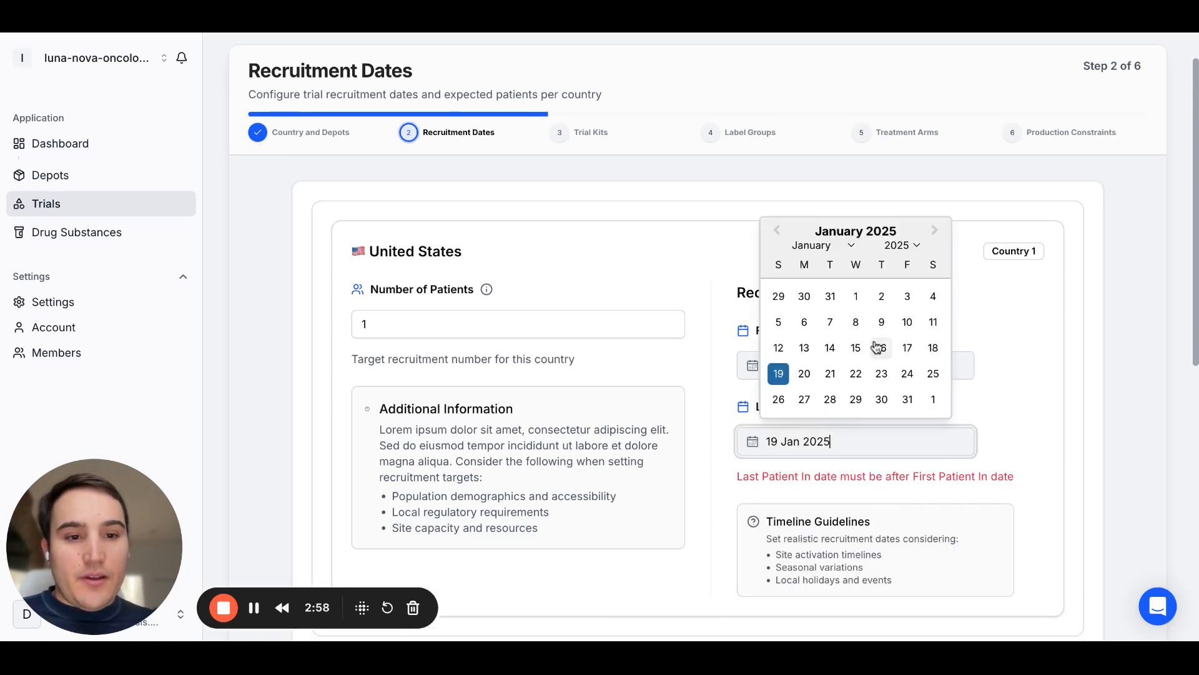
click(909, 246)
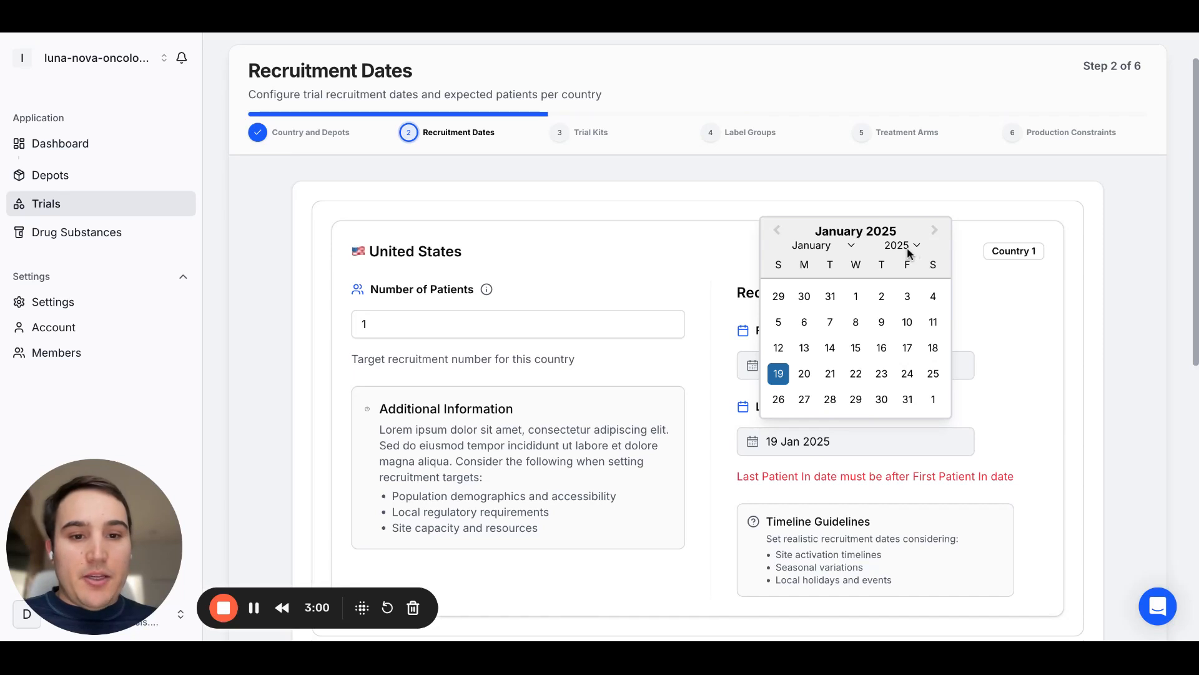
click(899, 291)
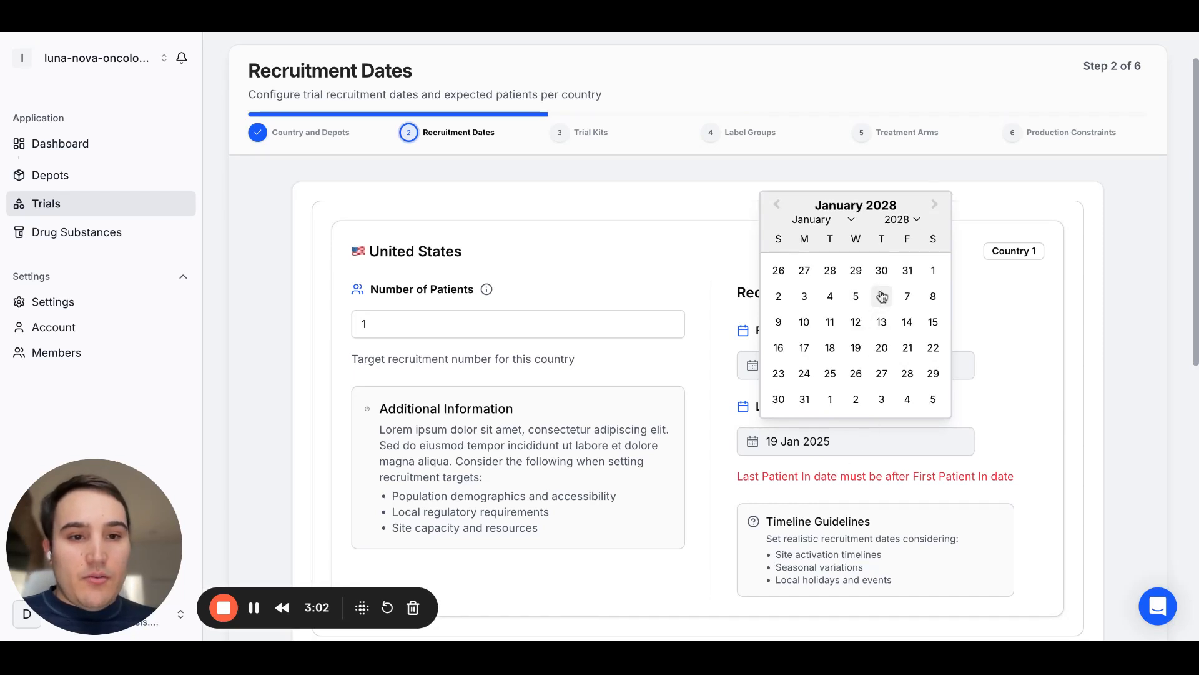
click(934, 271)
click(495, 319)
text(00)
- Set the number of patients for Uruguay to 50
scroll(586, 431, down, 6)
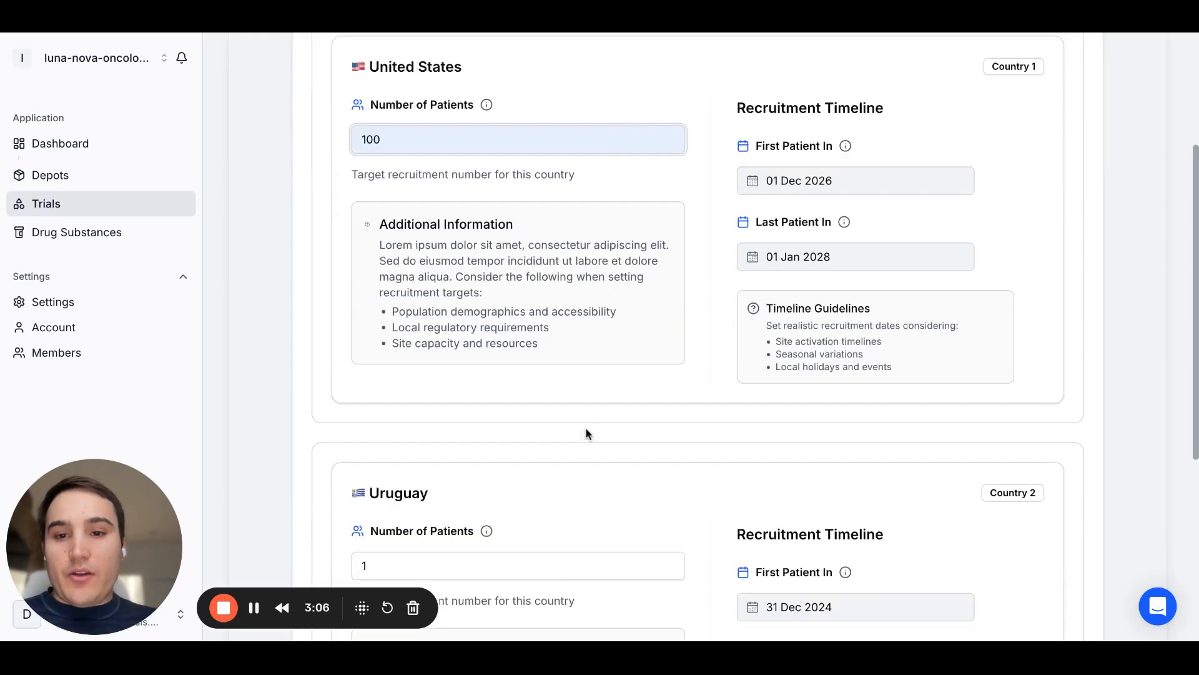
click(444, 389)
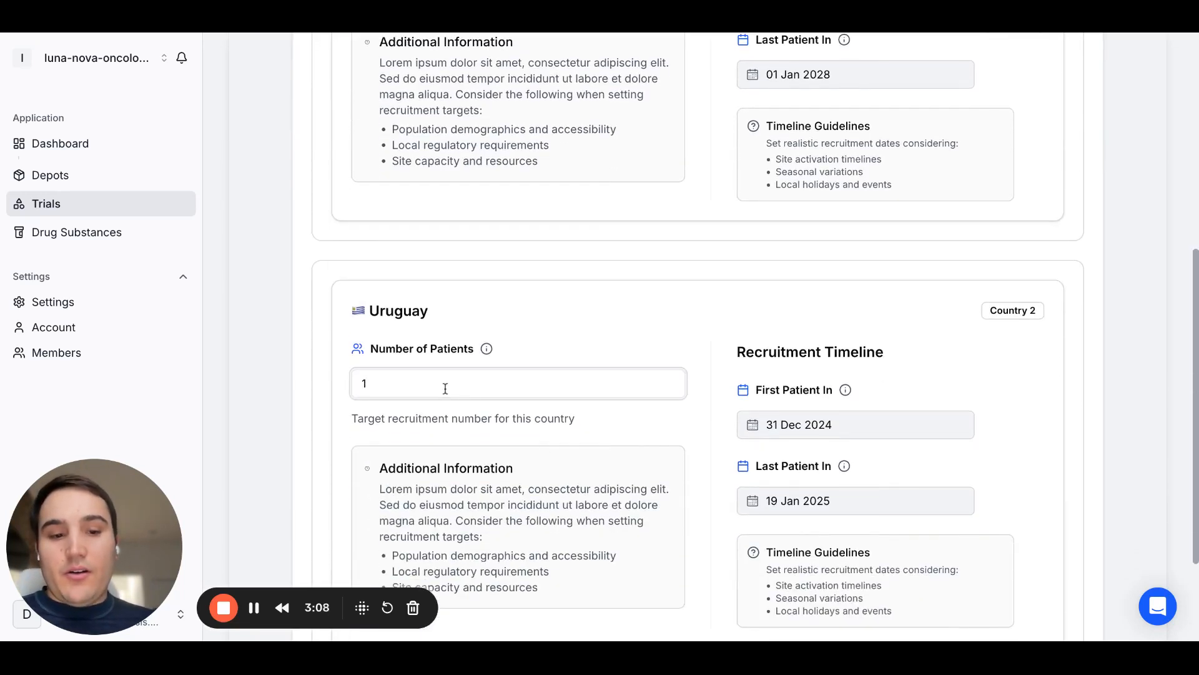
key(BackSpace)
text(50)
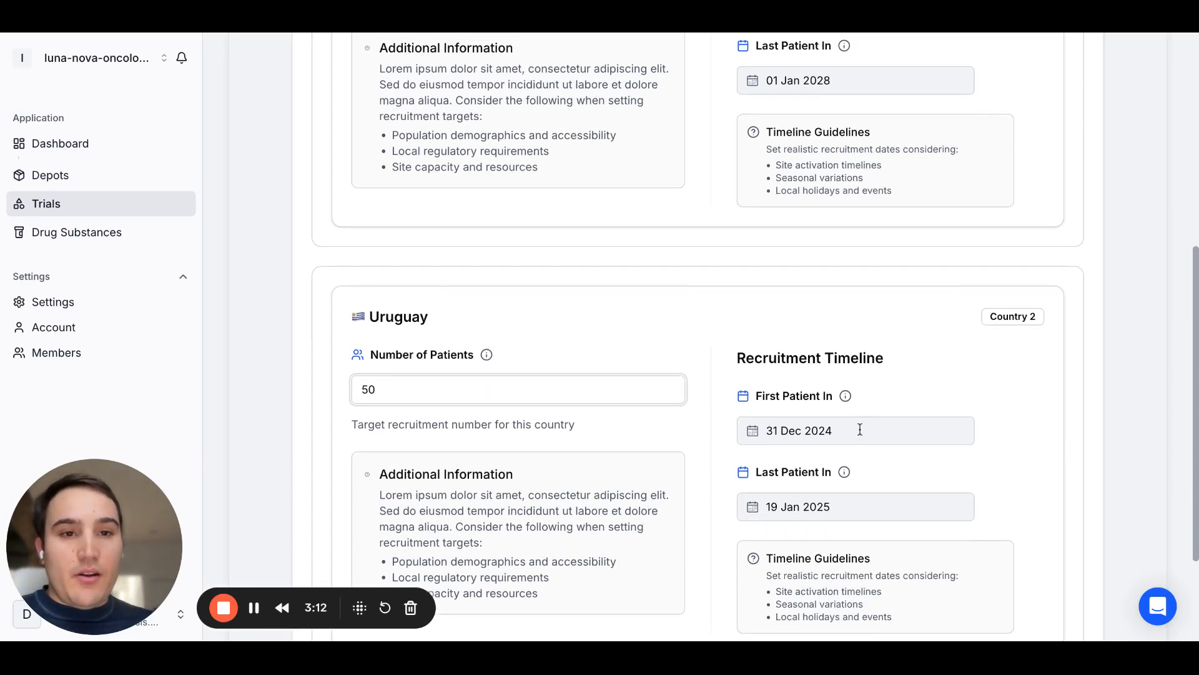
- Set the First Patient In date for Uruguay to 01 Dec 2025
scroll(860, 429, up, 1)
click(819, 475)
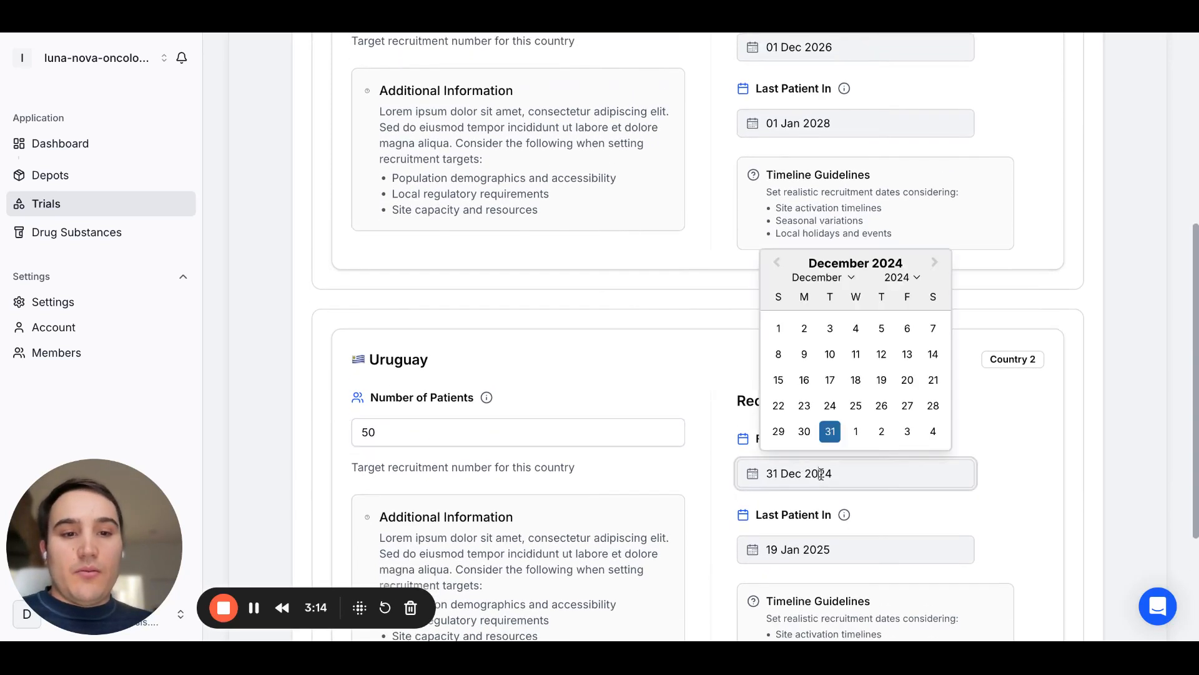
click(904, 277)
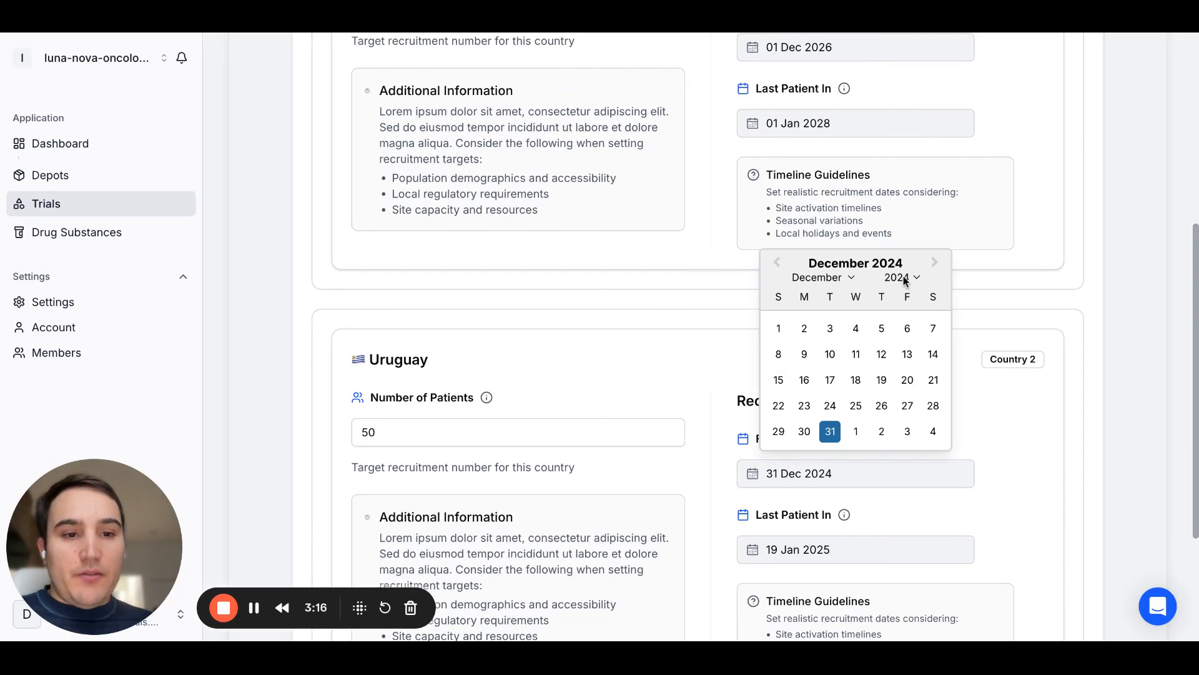
click(927, 413)
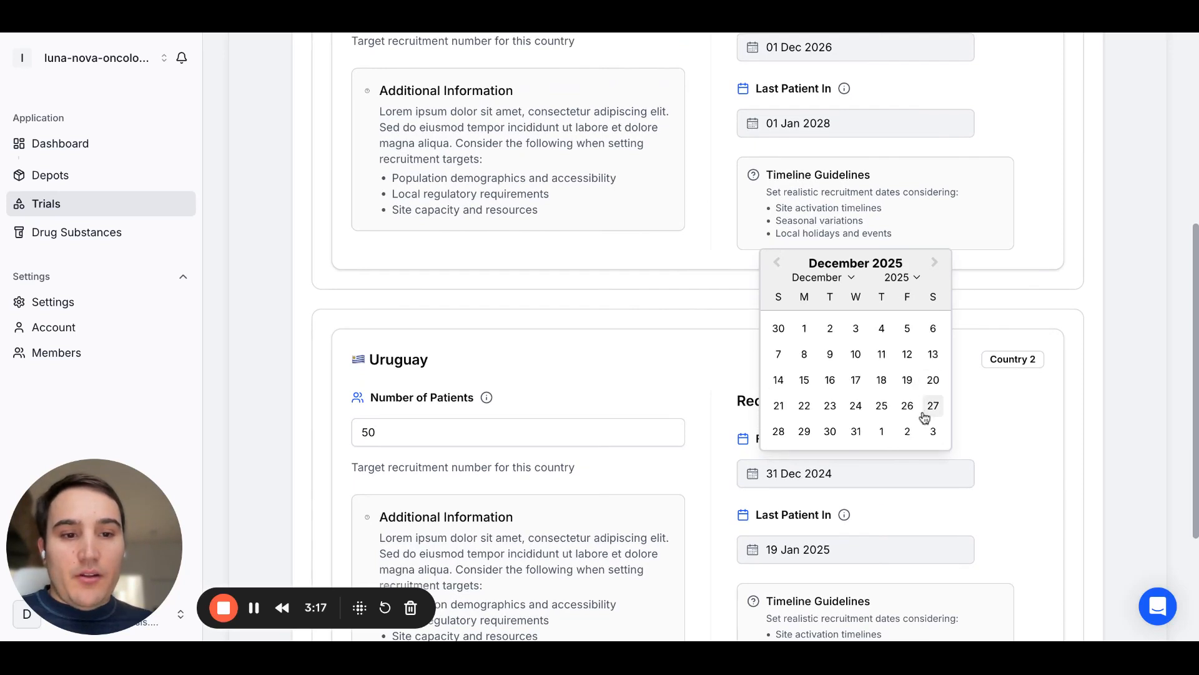
click(805, 328)
- Set the Last Patient In date for Uruguay to 01 Jan 2030
scroll(856, 458, down, 1)
click(846, 528)
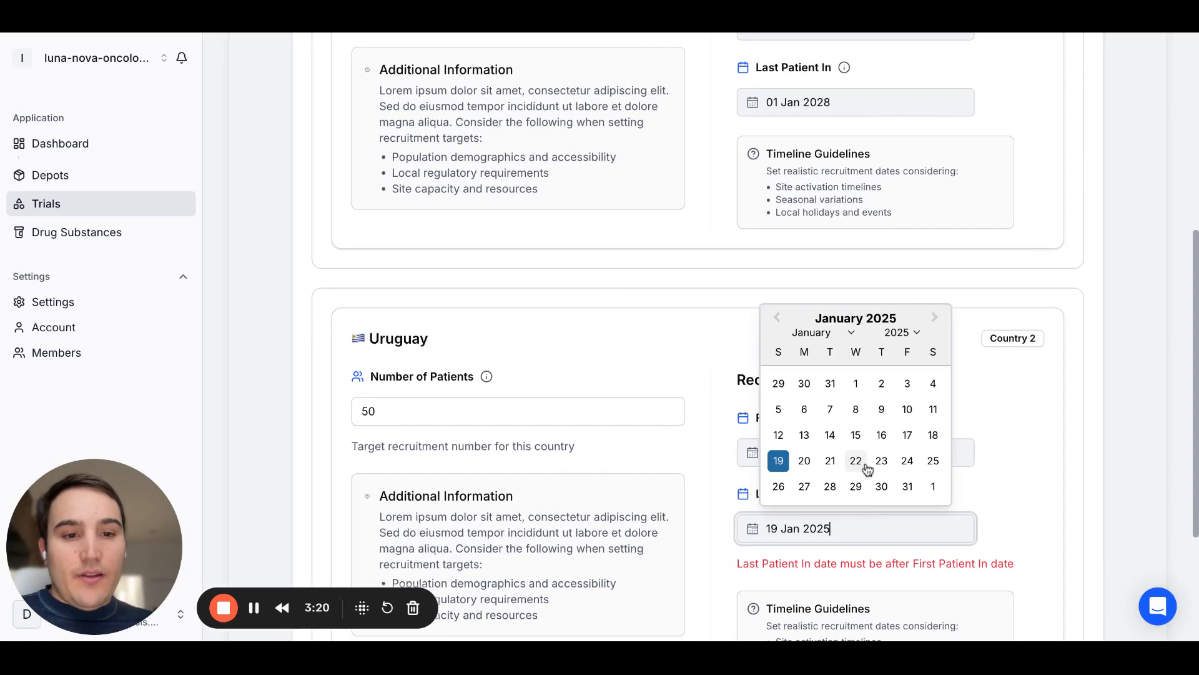
click(909, 331)
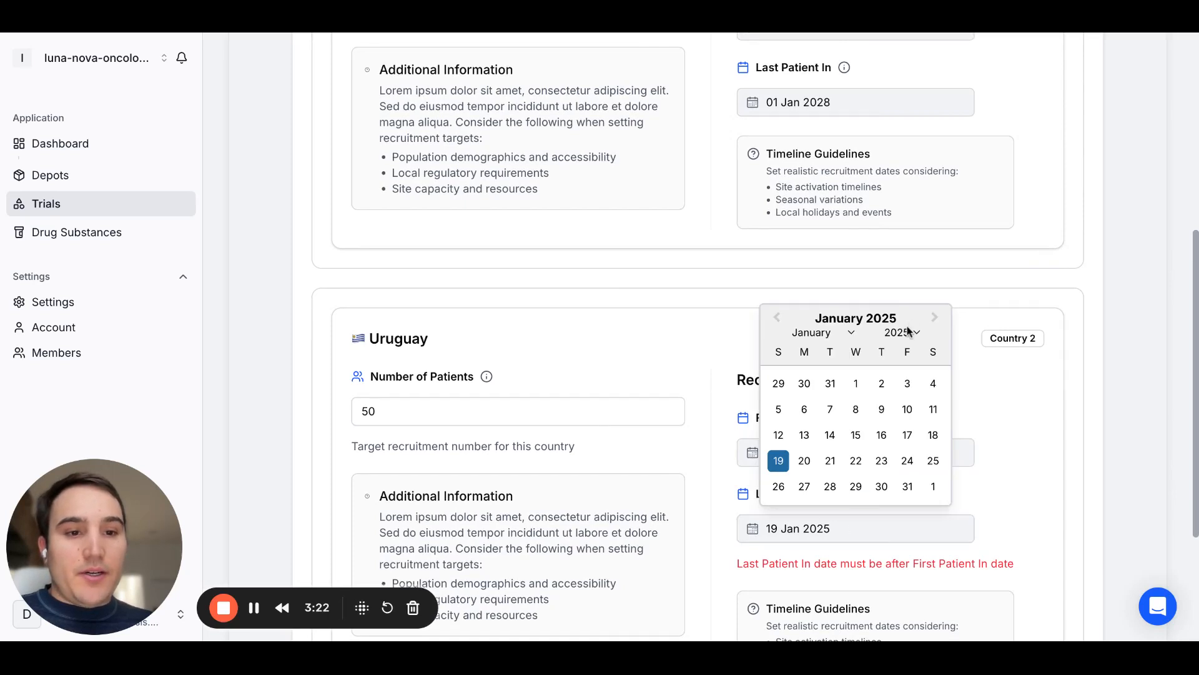
click(909, 425)
click(831, 384)
- Review the recruitment entries for both countries and proceed to the Trial Kits step
scroll(900, 422, down, 1)
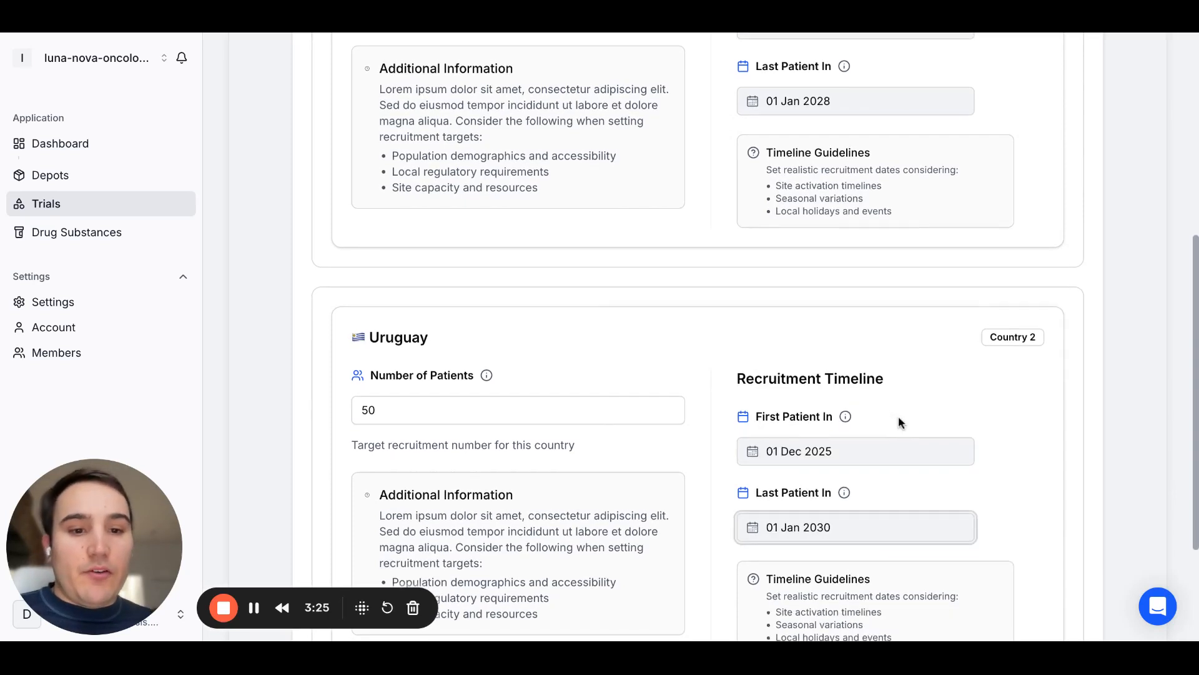
scroll(887, 425, up, 2)
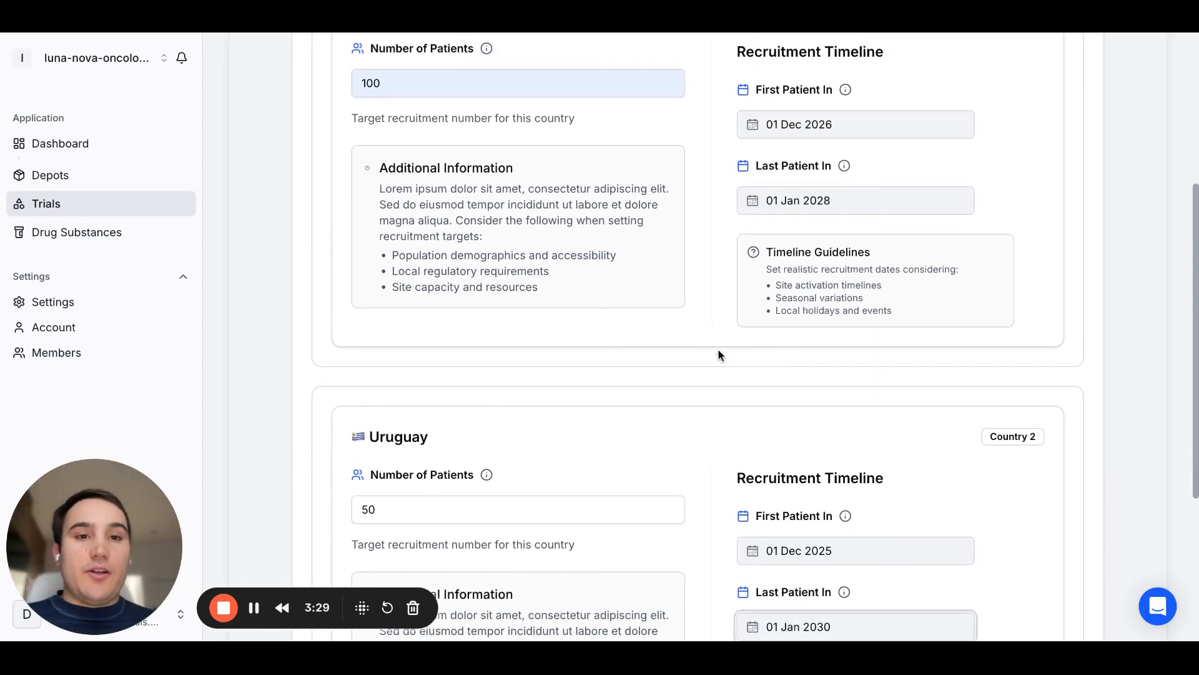
scroll(806, 282, down, 1)
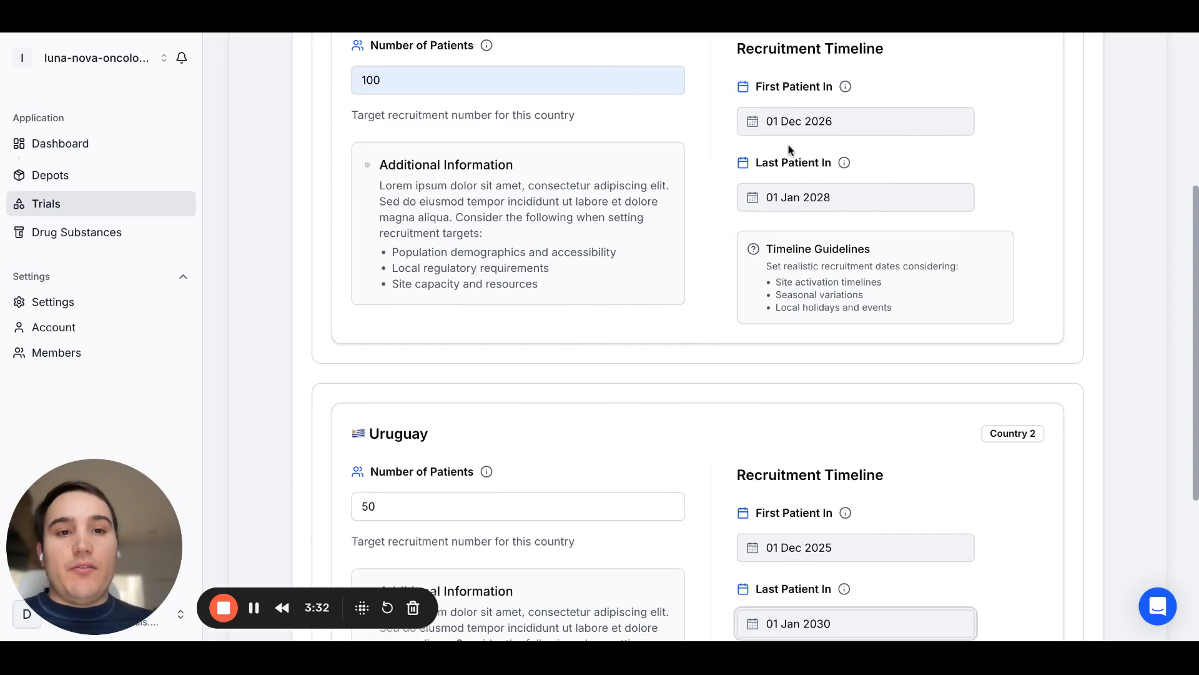
scroll(808, 429, down, 1)
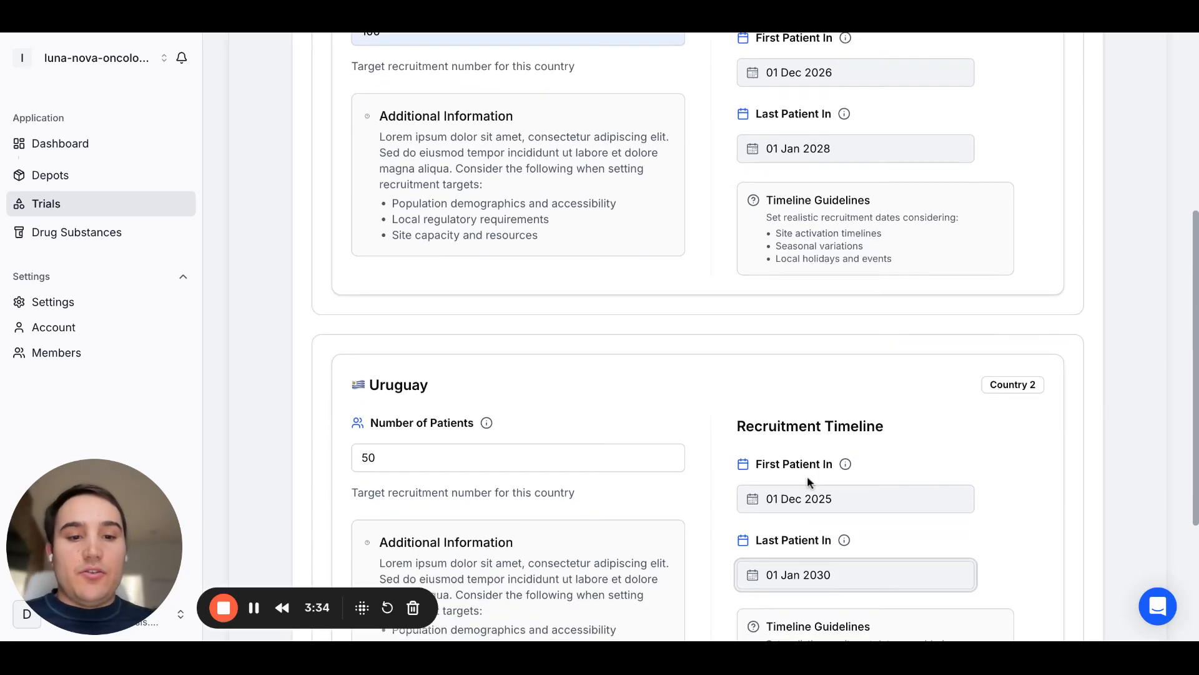
scroll(819, 544, down, 1)
scroll(521, 388, down, 3)
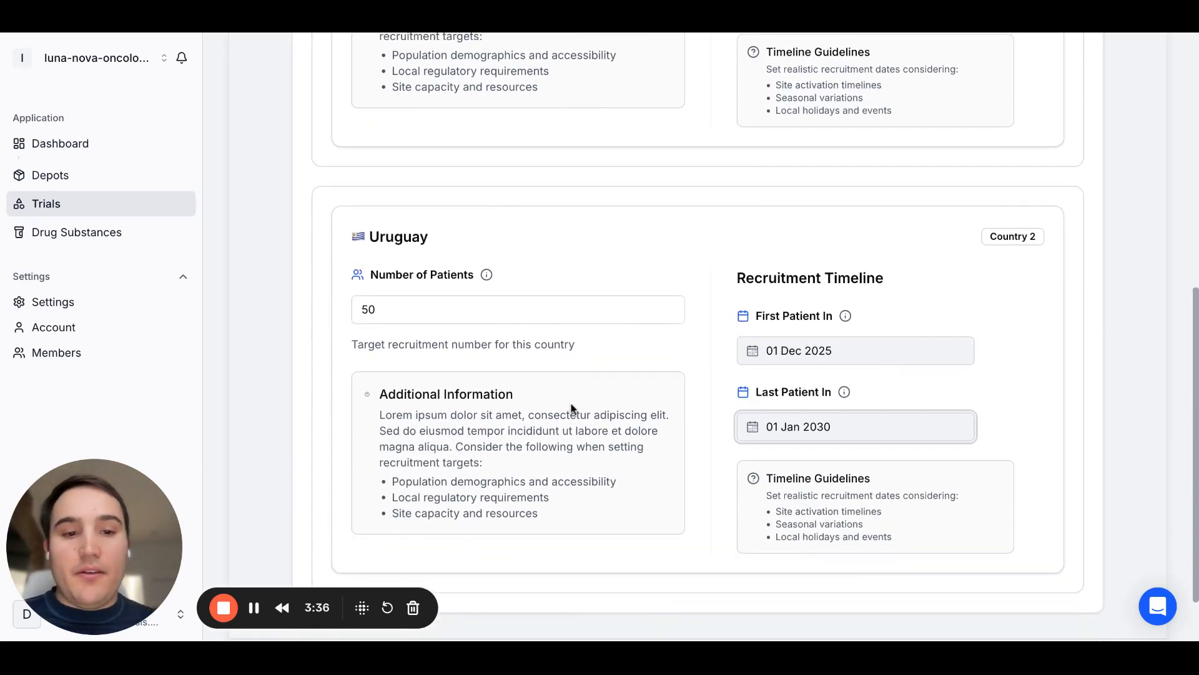
key(Return)
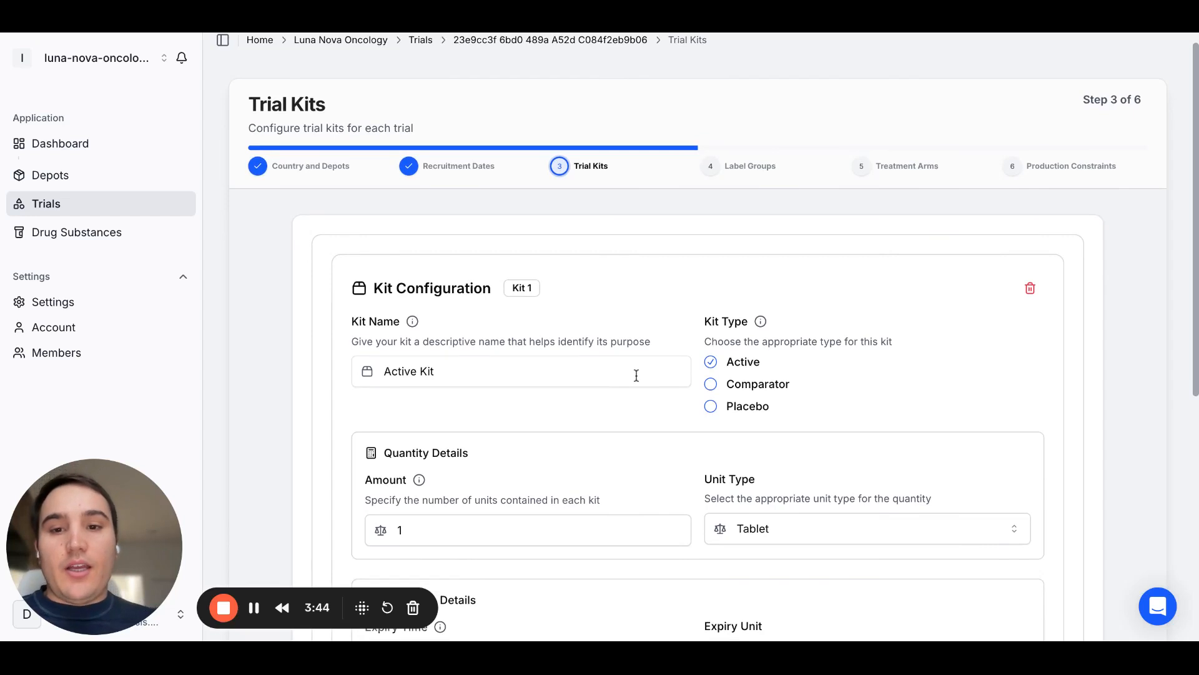
- Set the amount of units contained in the Active Kit to 100
scroll(636, 384, down, 1)
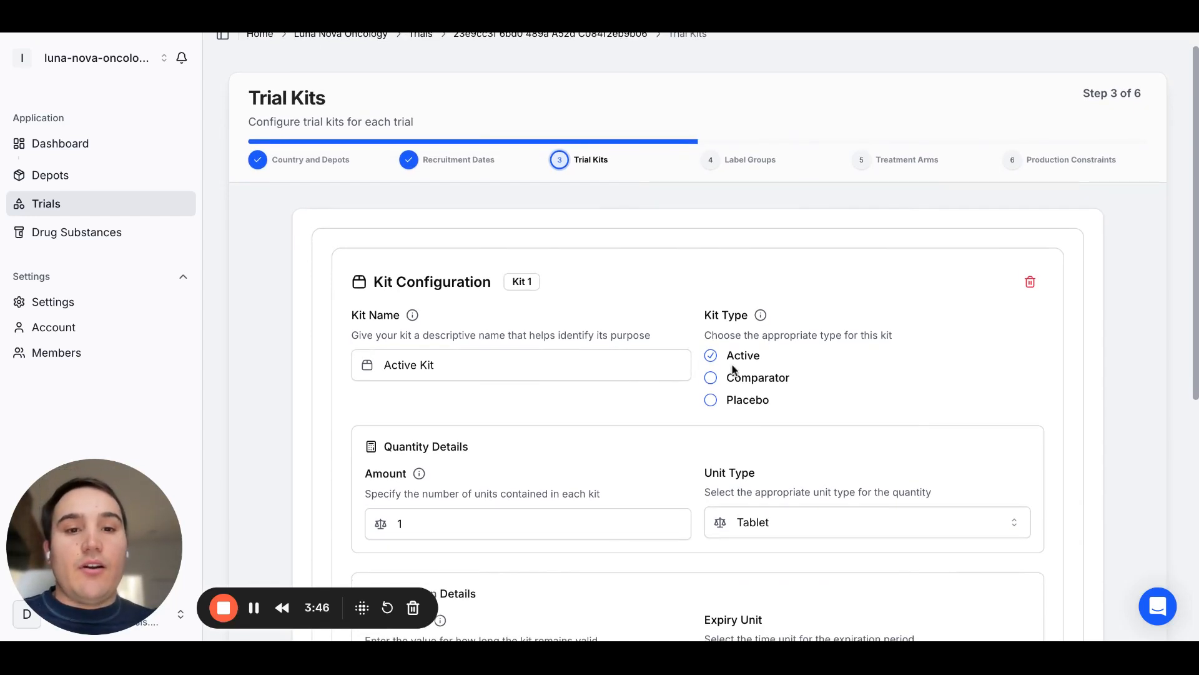
scroll(694, 456, down, 2)
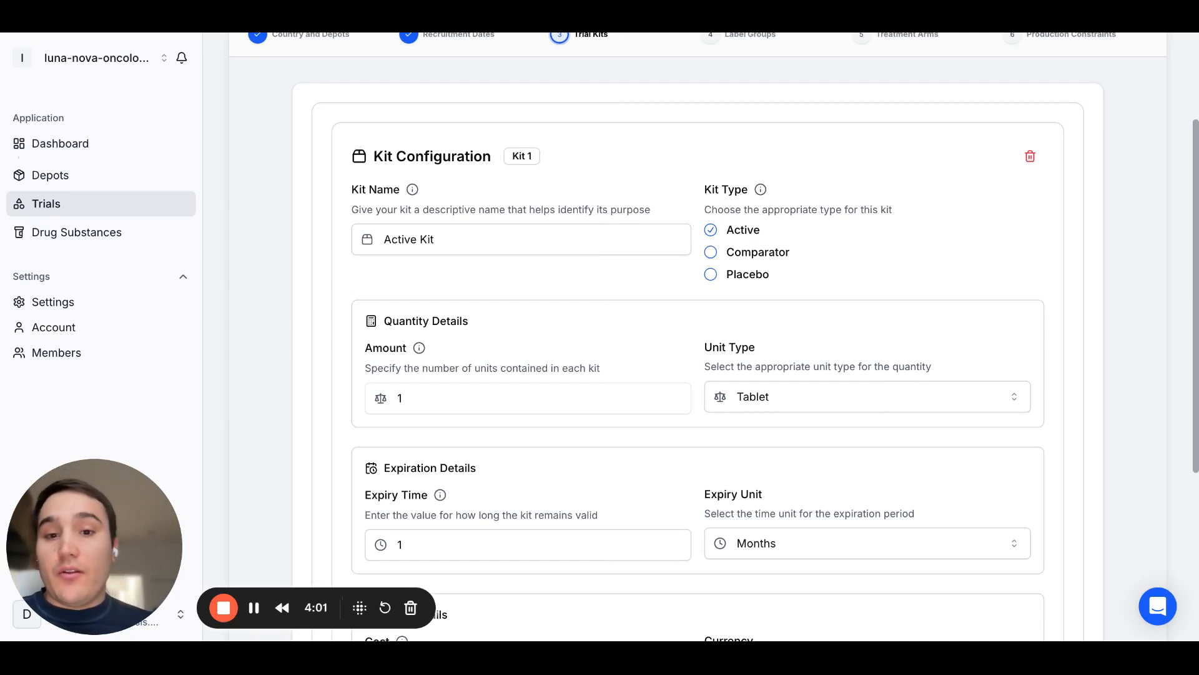
click(494, 400)
text(00)
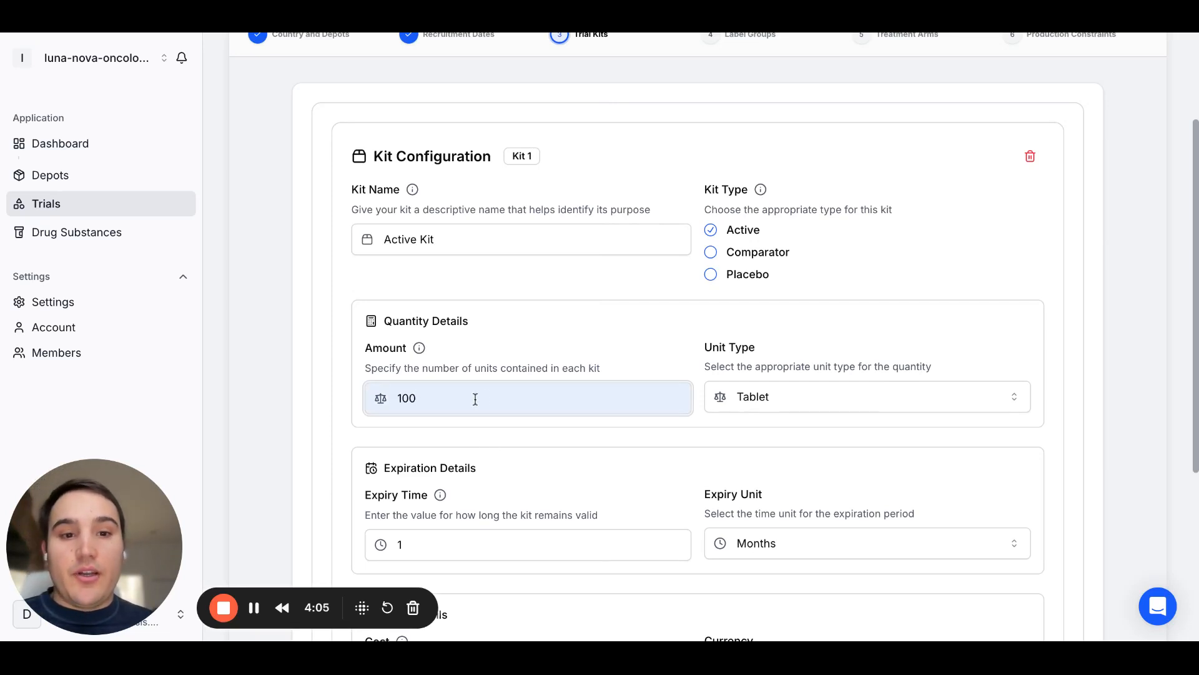
- Change the Active Kit's amount to 10 tablets and set its expiry time to 6 months
scroll(707, 462, down, 1)
scroll(704, 469, down, 3)
key(BackSpace)
click(556, 257)
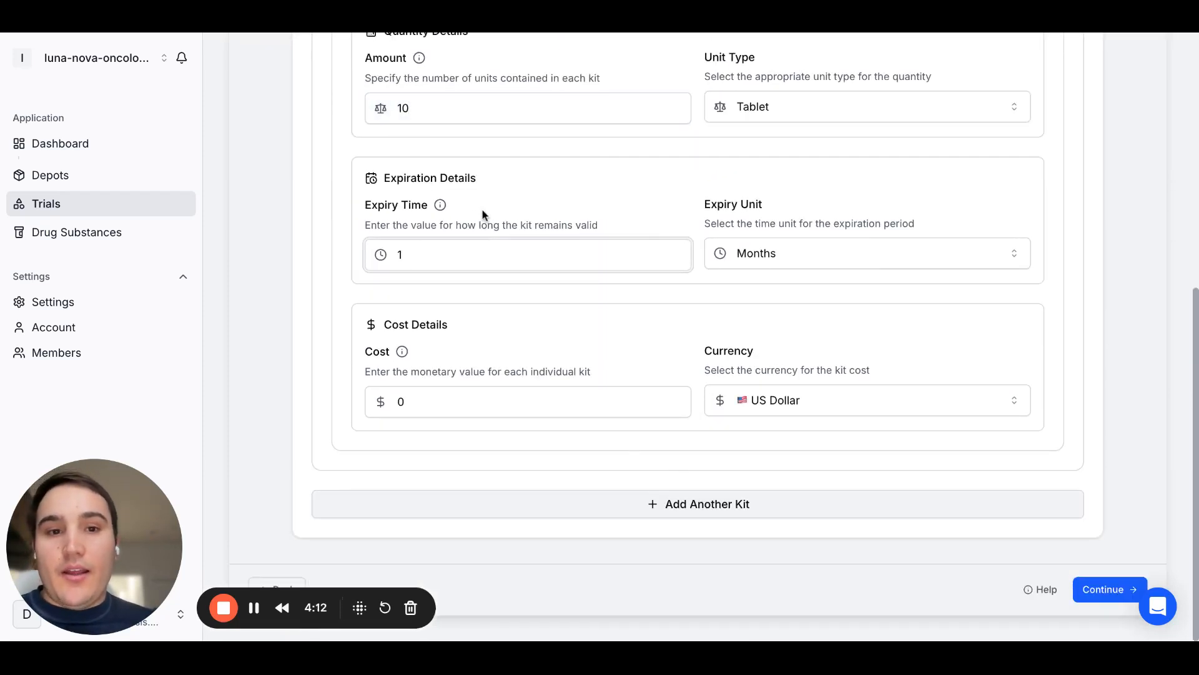
click(758, 251)
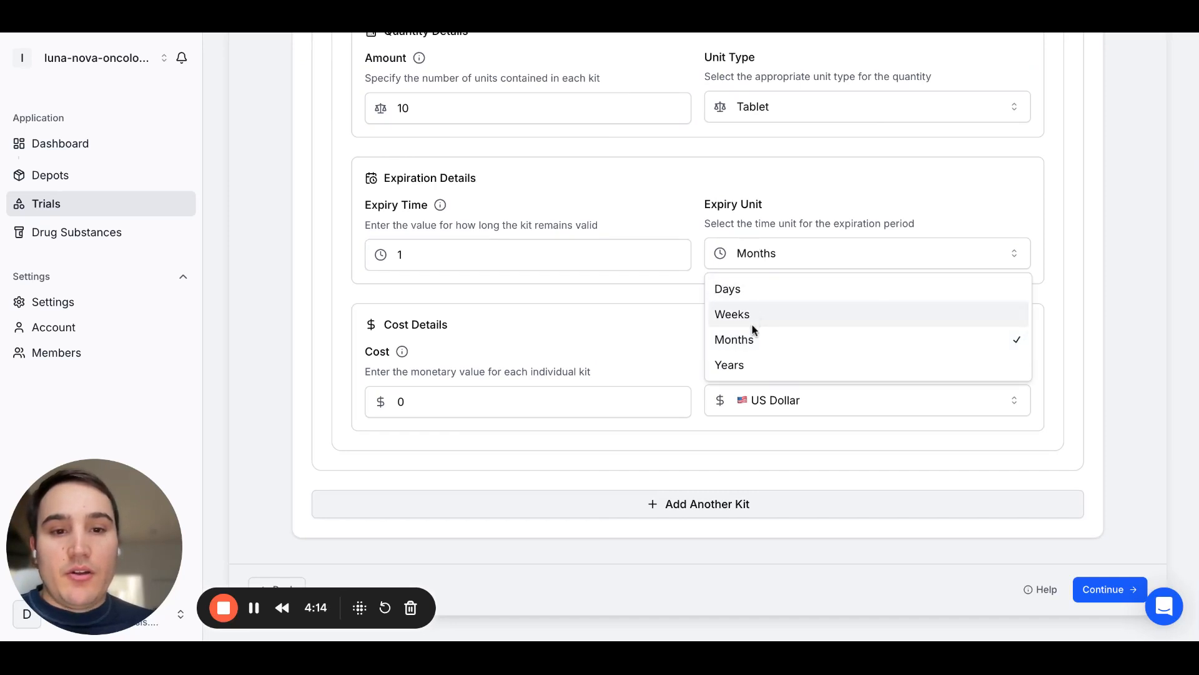
click(489, 259)
click(489, 260)
key(BackSpace)
text(6)
- Add a second kit named Placebo Kit and set its kit type to Placebo
click(755, 499)
double_click(402, 372)
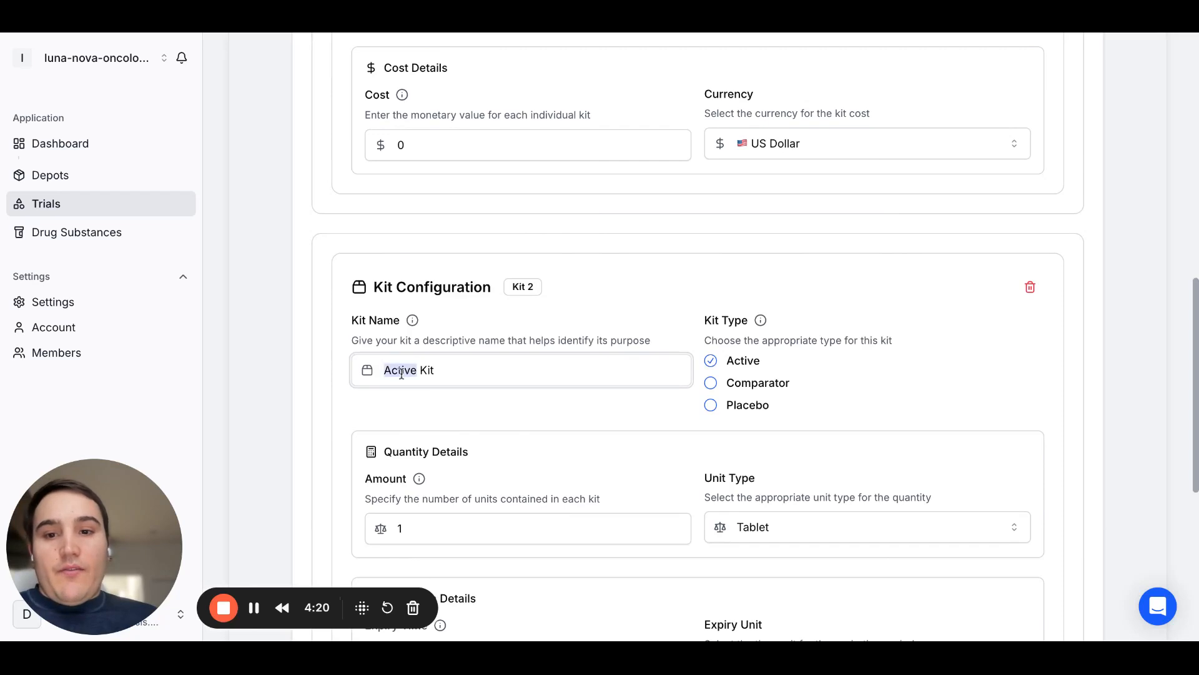
text(Placebo)
click(711, 405)
- Set the Placebo Kit's expiry time to 2 months
scroll(714, 415, down, 5)
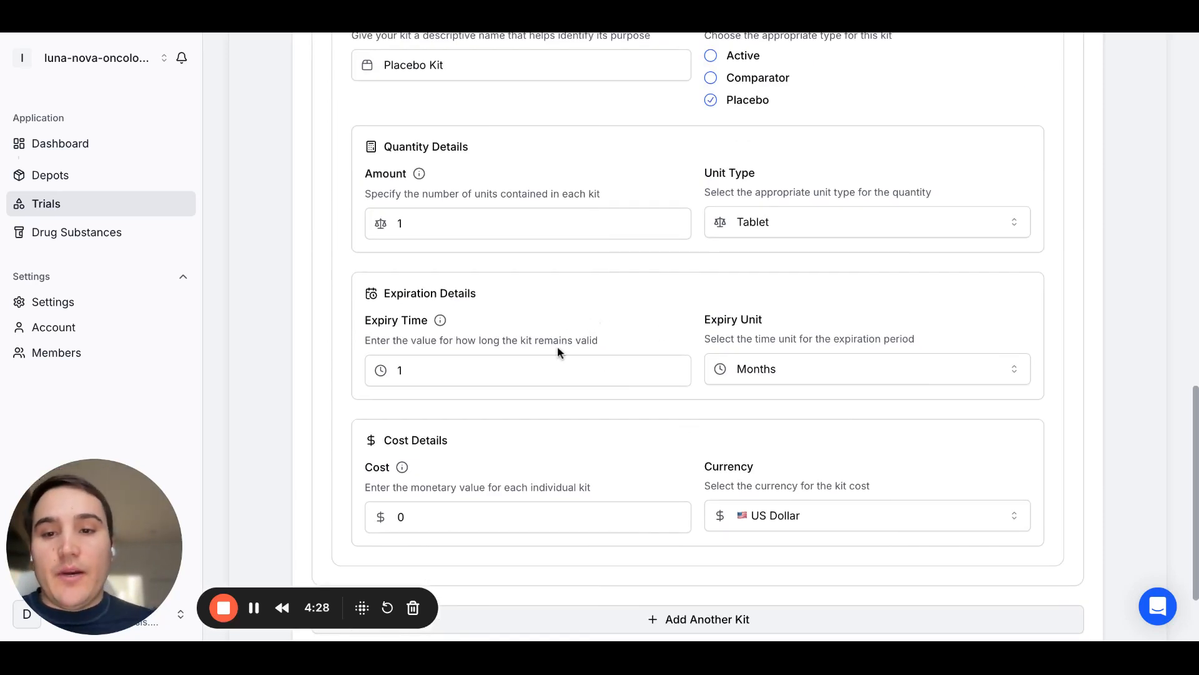
click(487, 369)
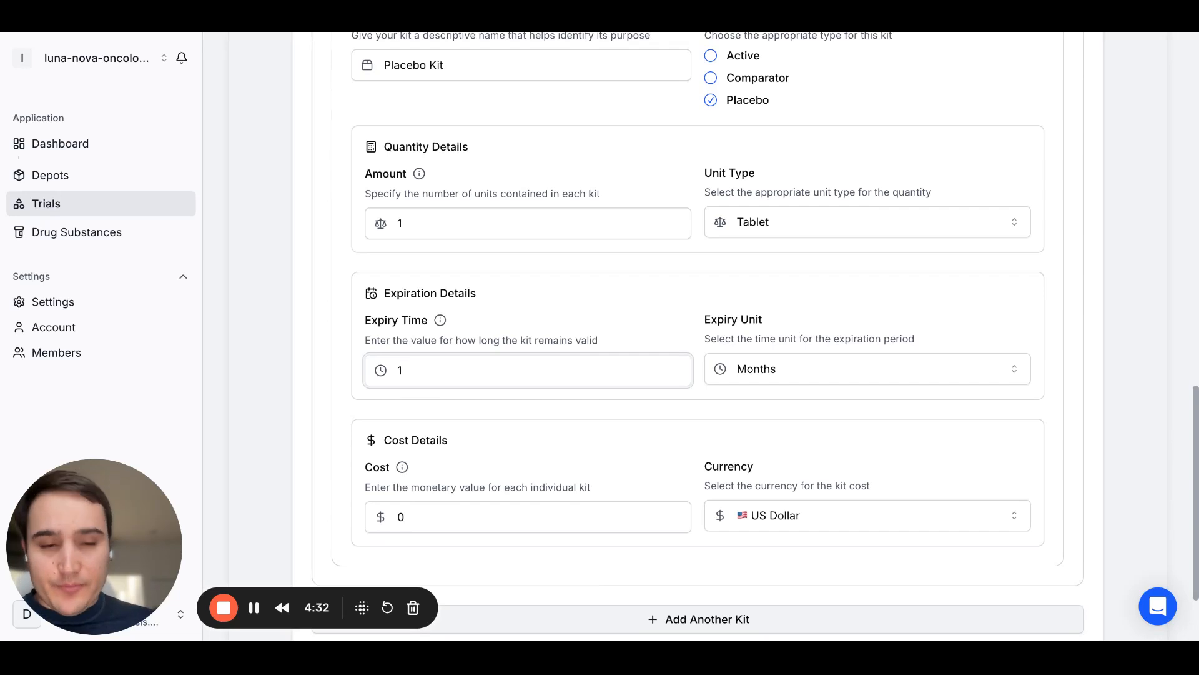
key(BackSpace)
text(2)
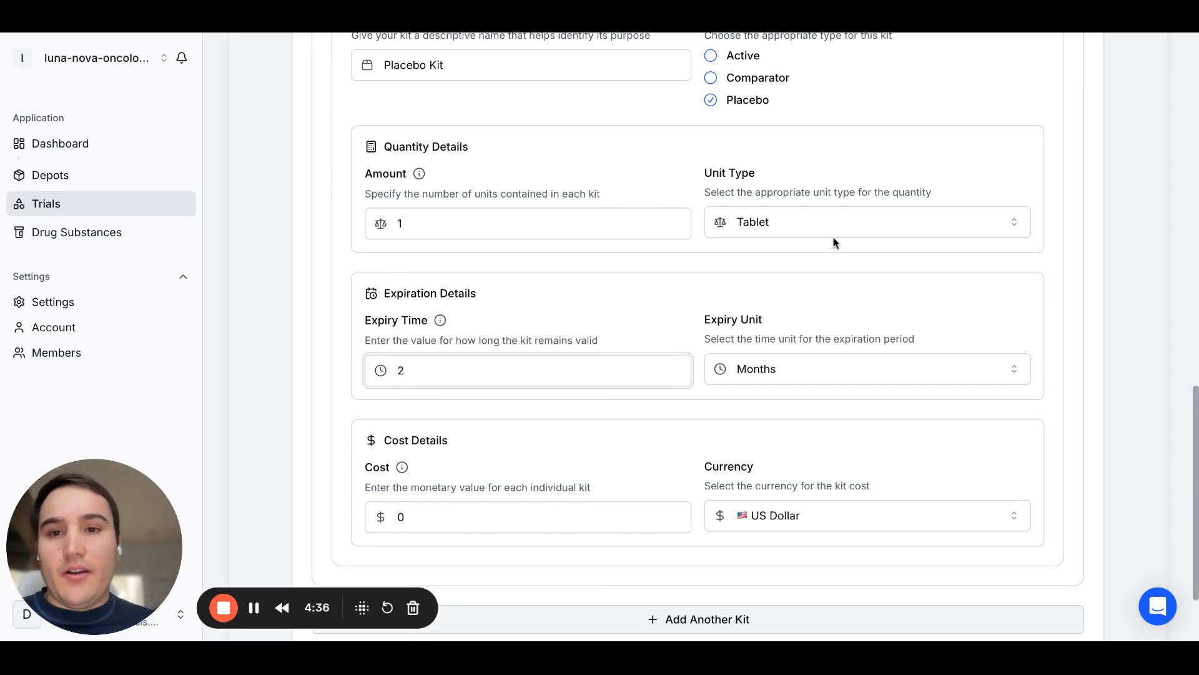
- Set the Placebo Kit's amount to 10 tablets and continue to the Label Groups step
scroll(744, 241, up, 1)
click(472, 231)
key(BackSpace)
text(5)
scroll(477, 409, down, 2)
click(400, 401)
scroll(402, 402, up, 9)
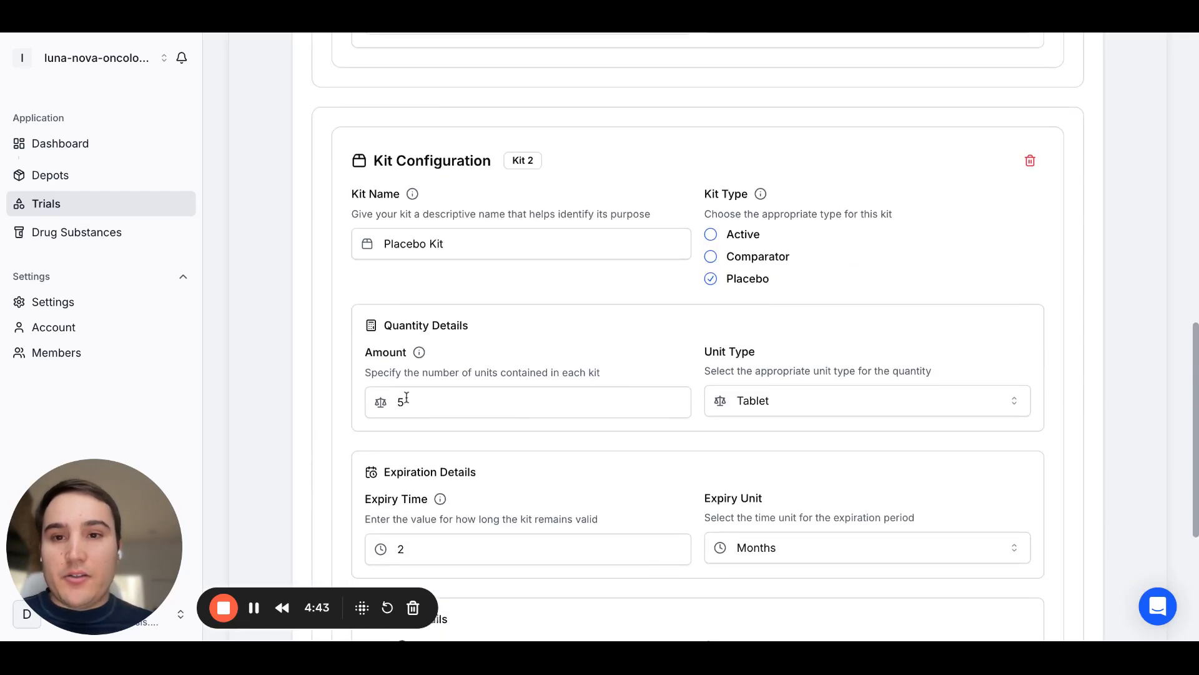
click(398, 293)
key(BackSpace)
text(10)
scroll(502, 423, down, 9)
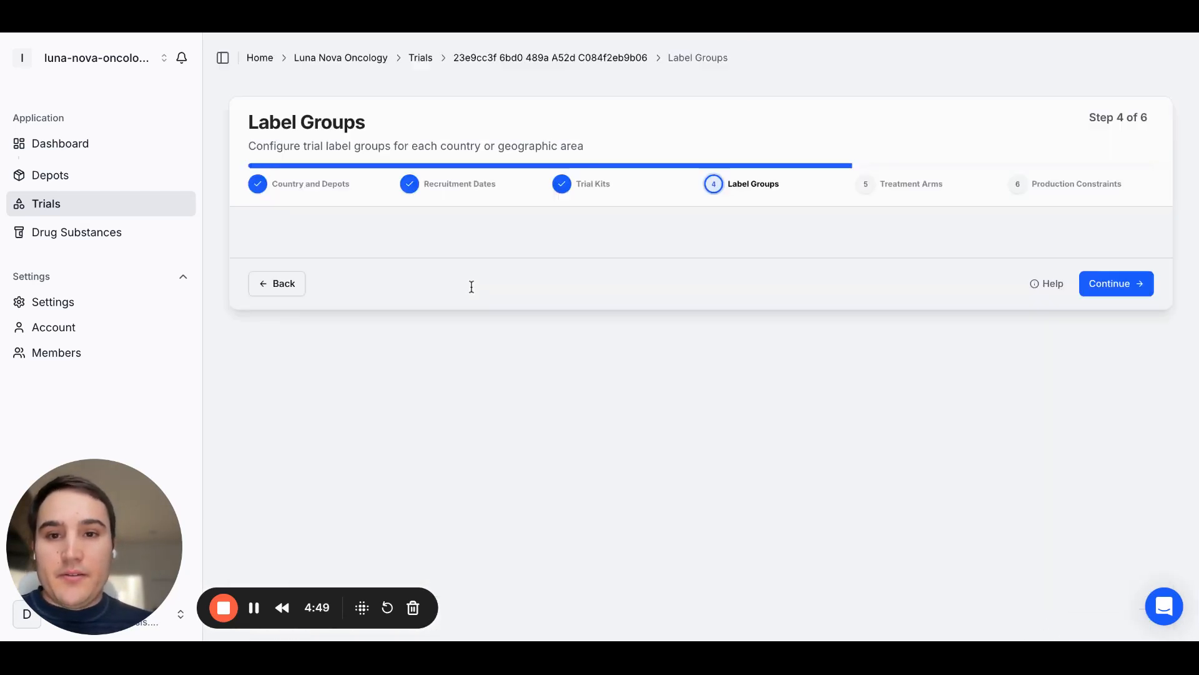
- Add a label group named WW with Single Label Management and continue to the Treatment Arms step
scroll(494, 313, down, 5)
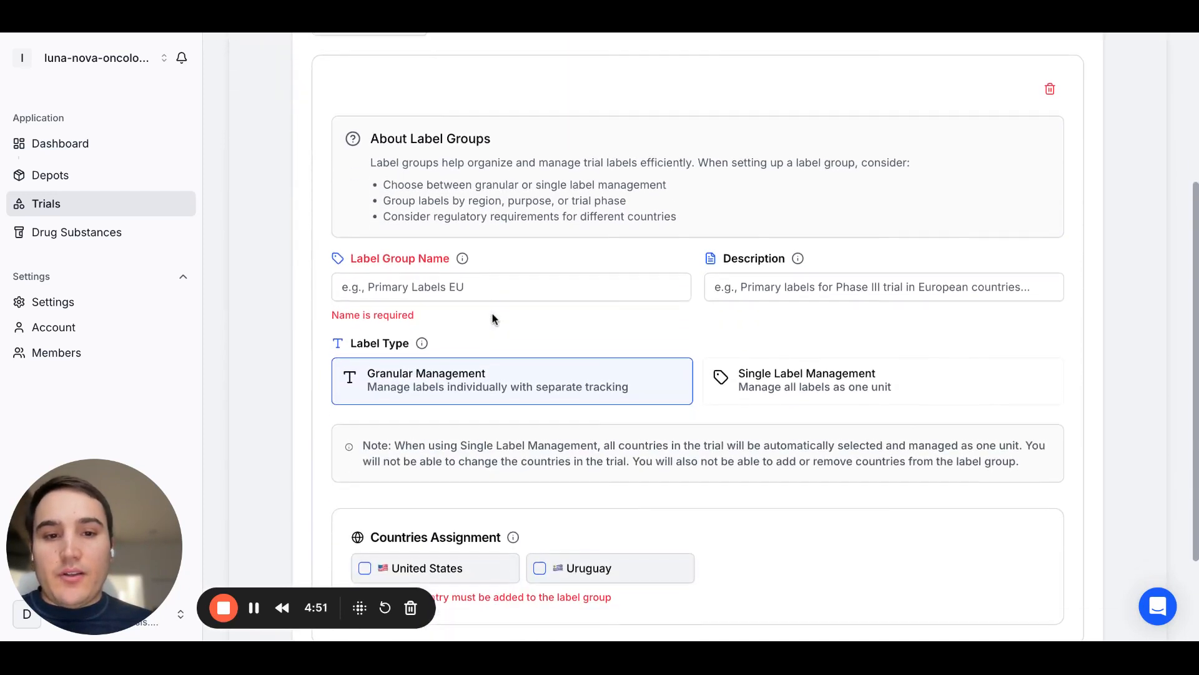
key(Right)
click(385, 228)
scroll(455, 206, down, 1)
text(WW)
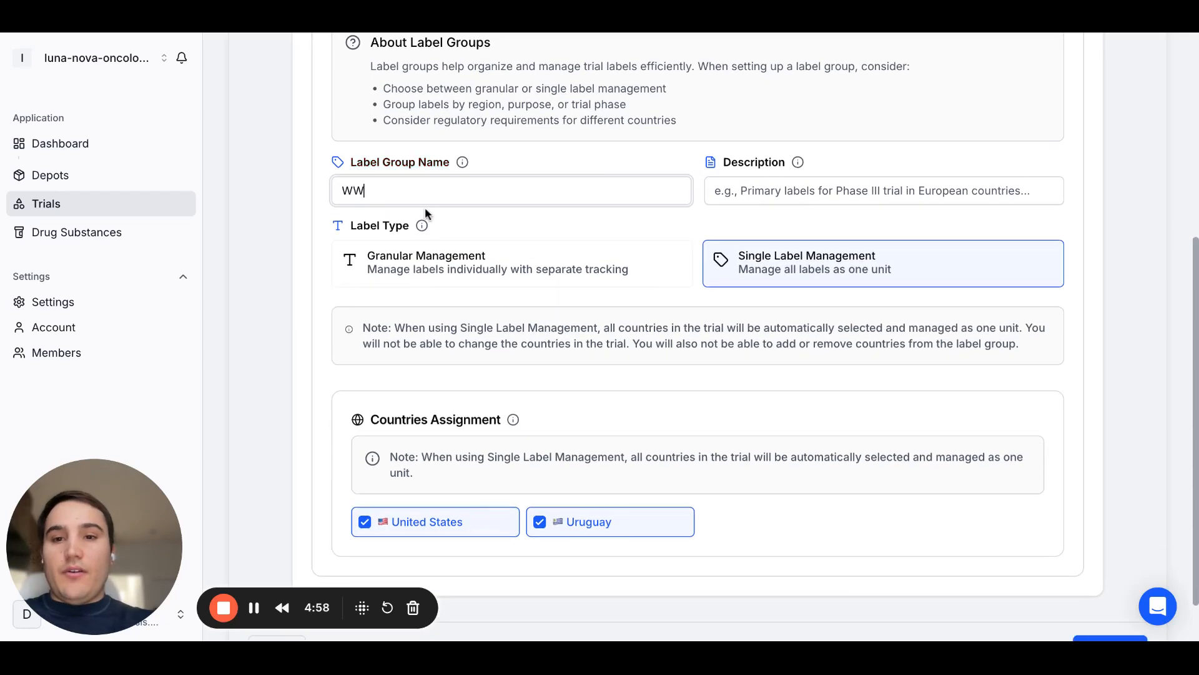
click(760, 389)
scroll(812, 424, down, 1)
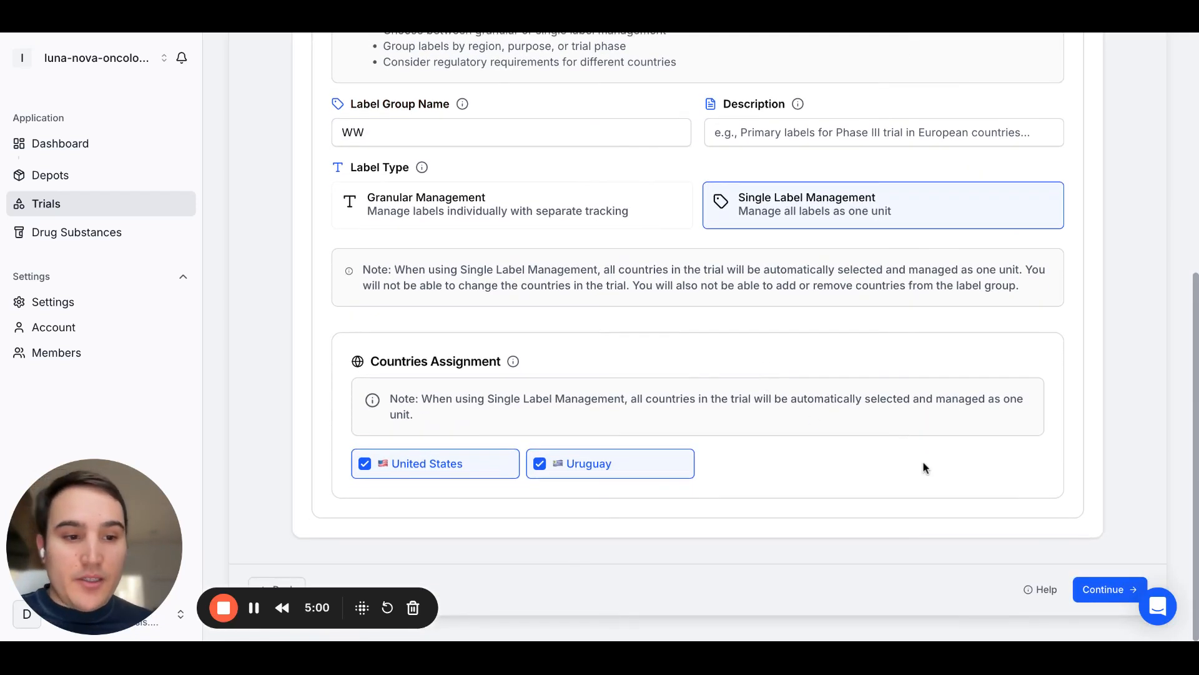
click(1114, 590)
scroll(555, 478, up, 2)
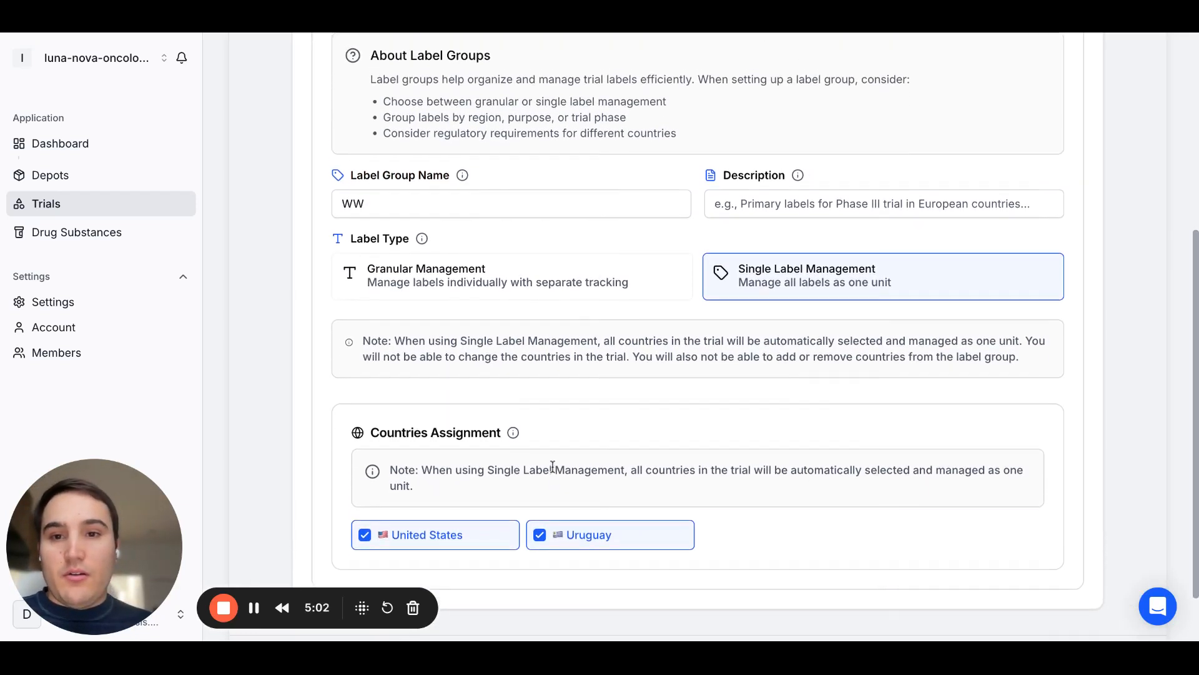
- Add a treatment arm and set its percentage of participants to 50 and its number of visits to 10
scroll(566, 477, down, 1)
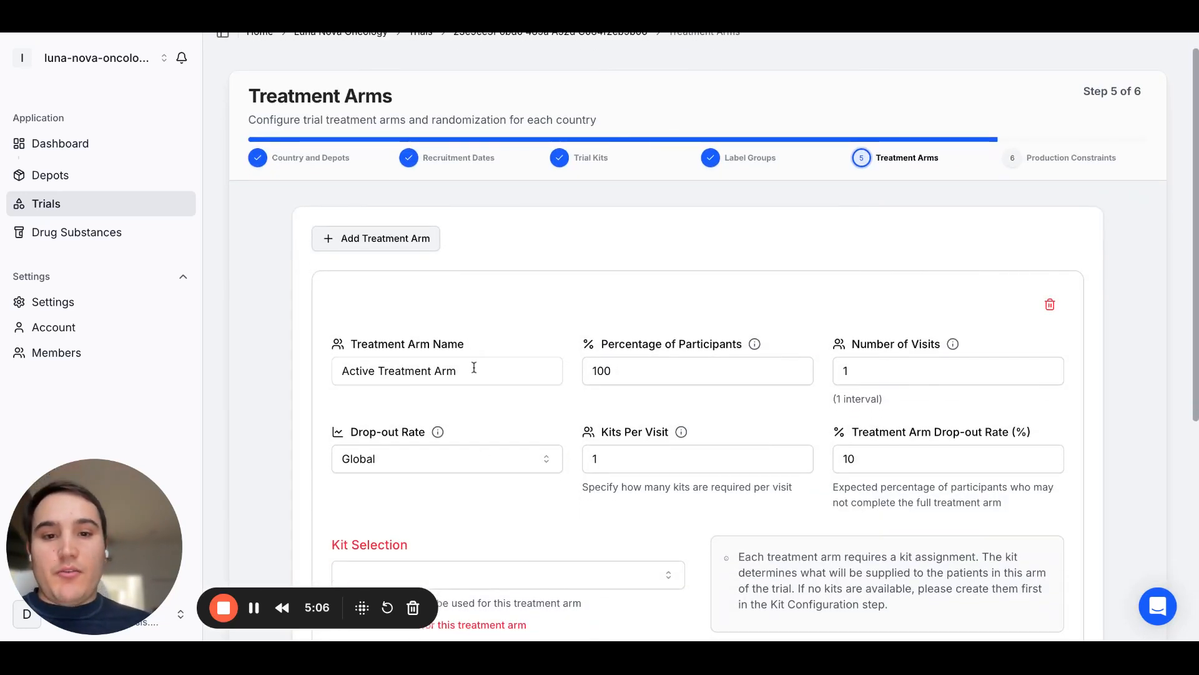
scroll(474, 365, down, 1)
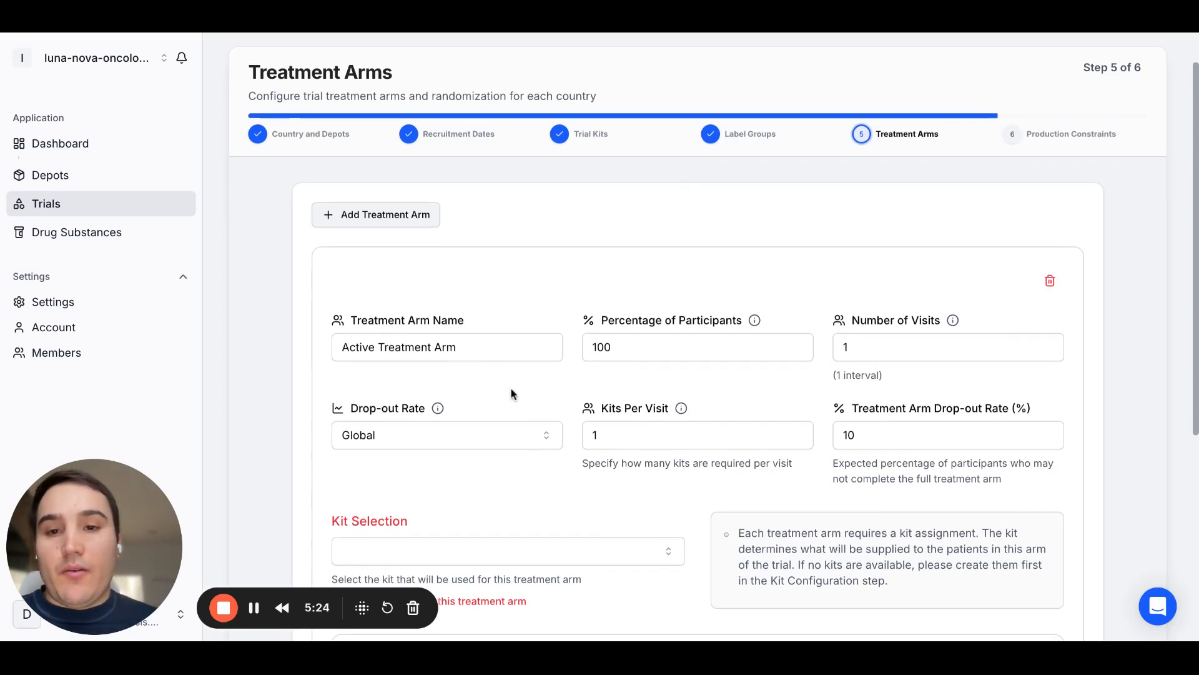
scroll(481, 387, down, 1)
double_click(599, 298)
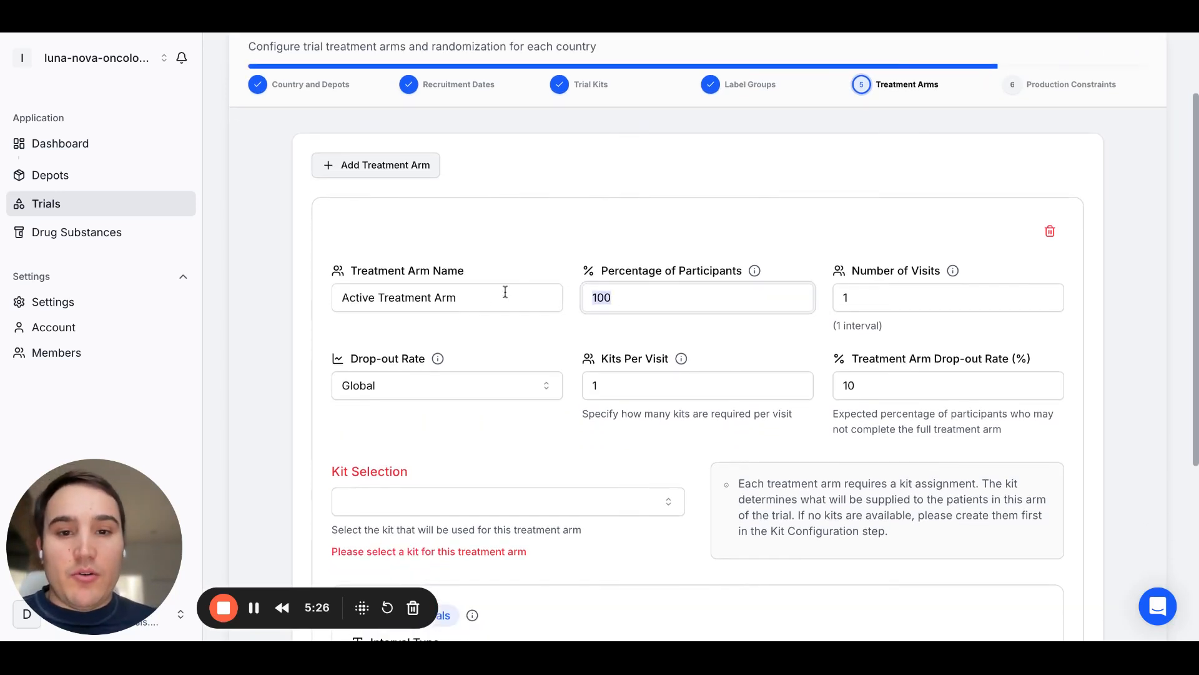
text(50)
click(937, 298)
text(0)
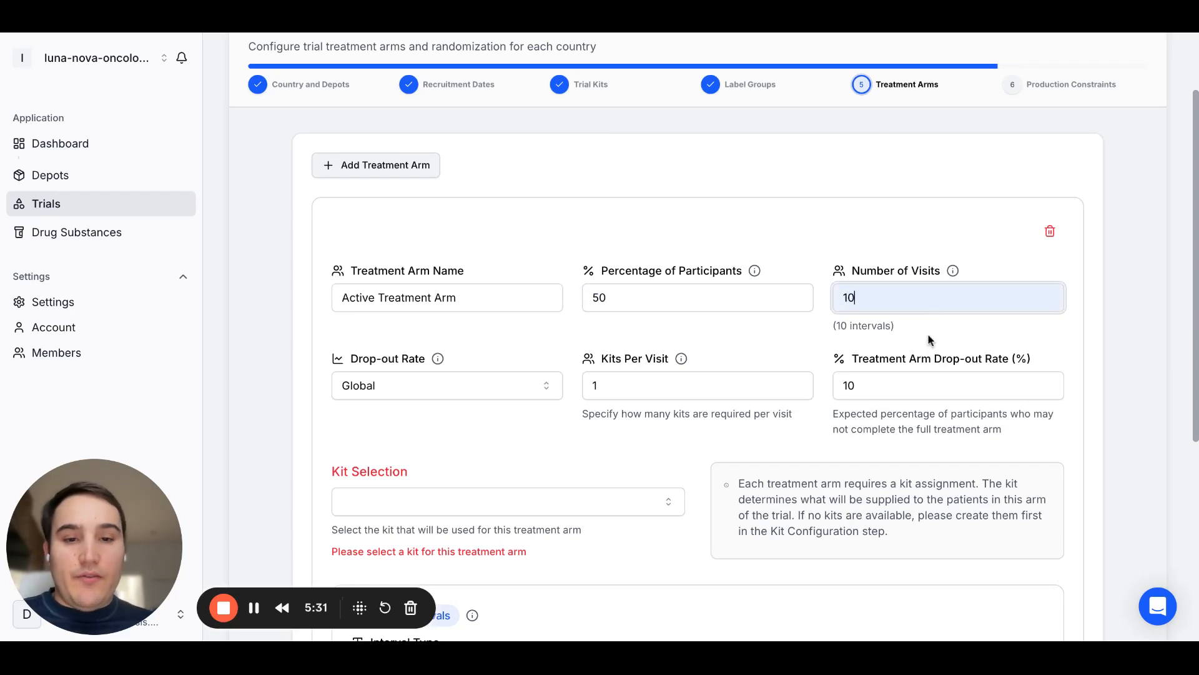
- Set the Active Treatment Arm's visit interval to 50 days and assign the Active Kit to it
scroll(923, 340, down, 2)
click(631, 307)
click(564, 370)
scroll(564, 369, down, 3)
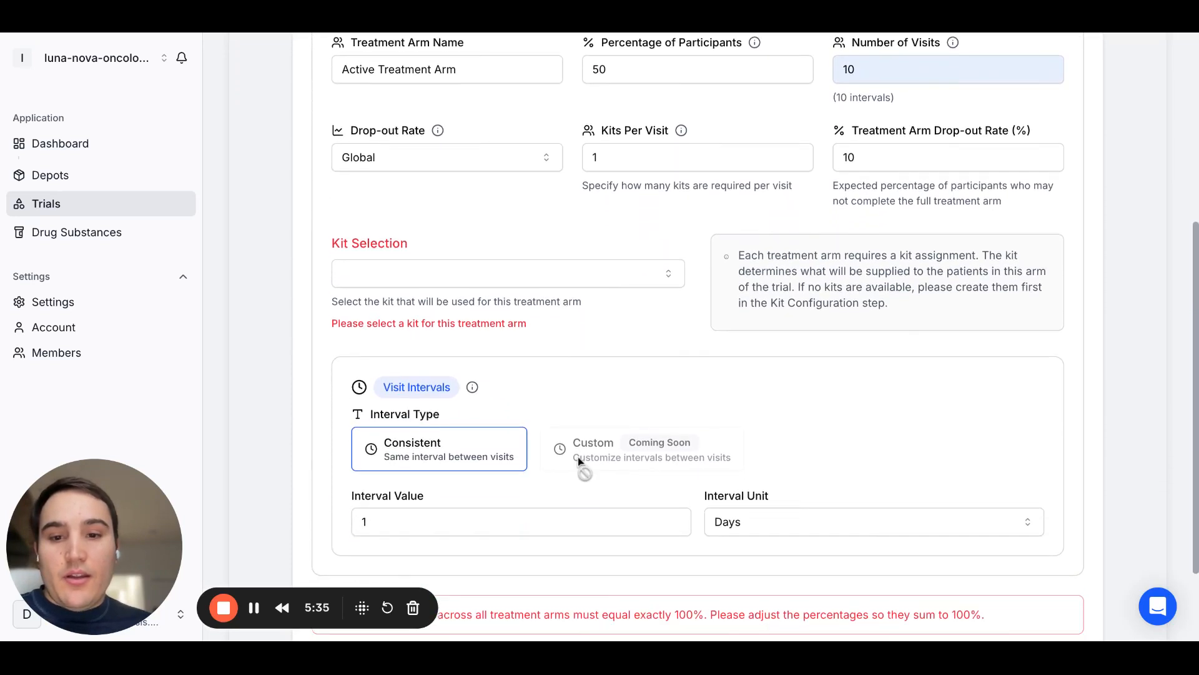
click(731, 523)
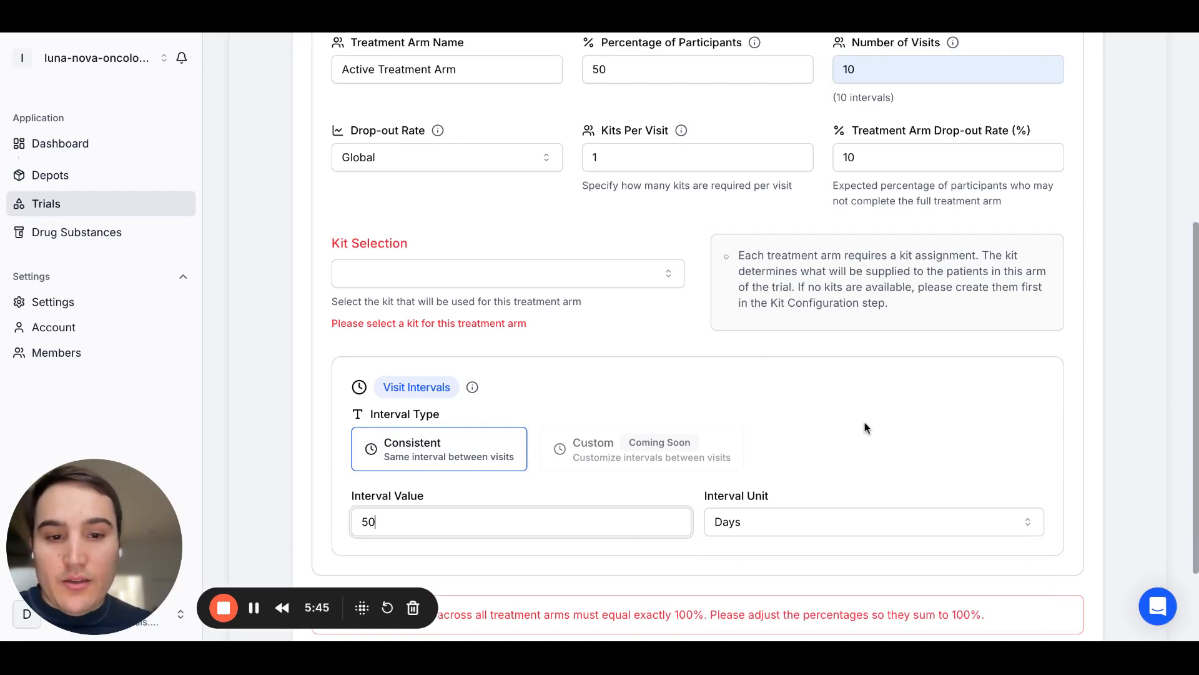
scroll(562, 442, up, 3)
click(512, 403)
click(493, 440)
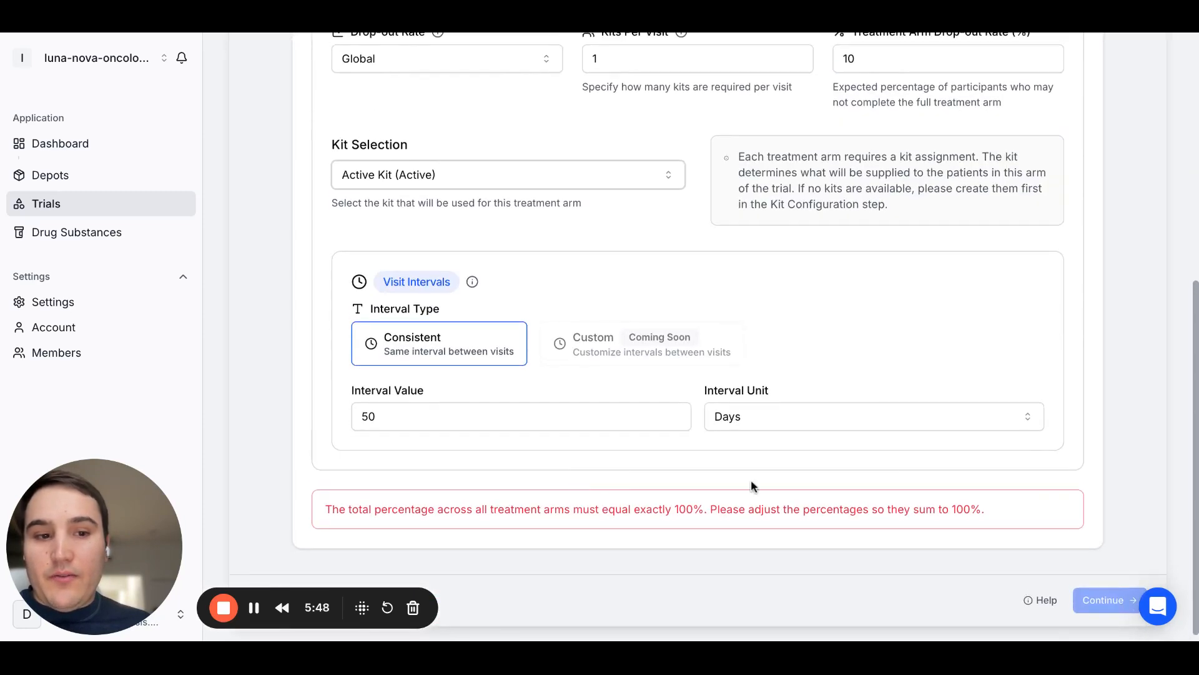
- Add a second treatment arm and name it Placebo Treatment Arm
scroll(570, 375, up, 7)
click(375, 269)
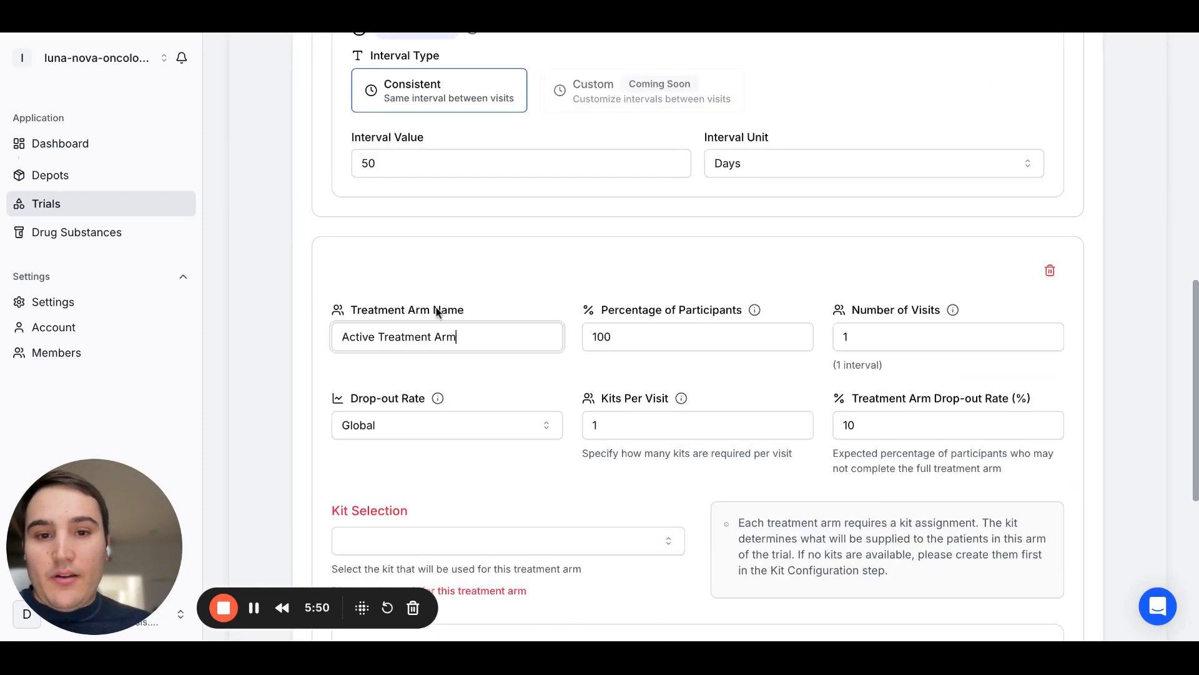
scroll(512, 379, down, 1)
double_click(366, 261)
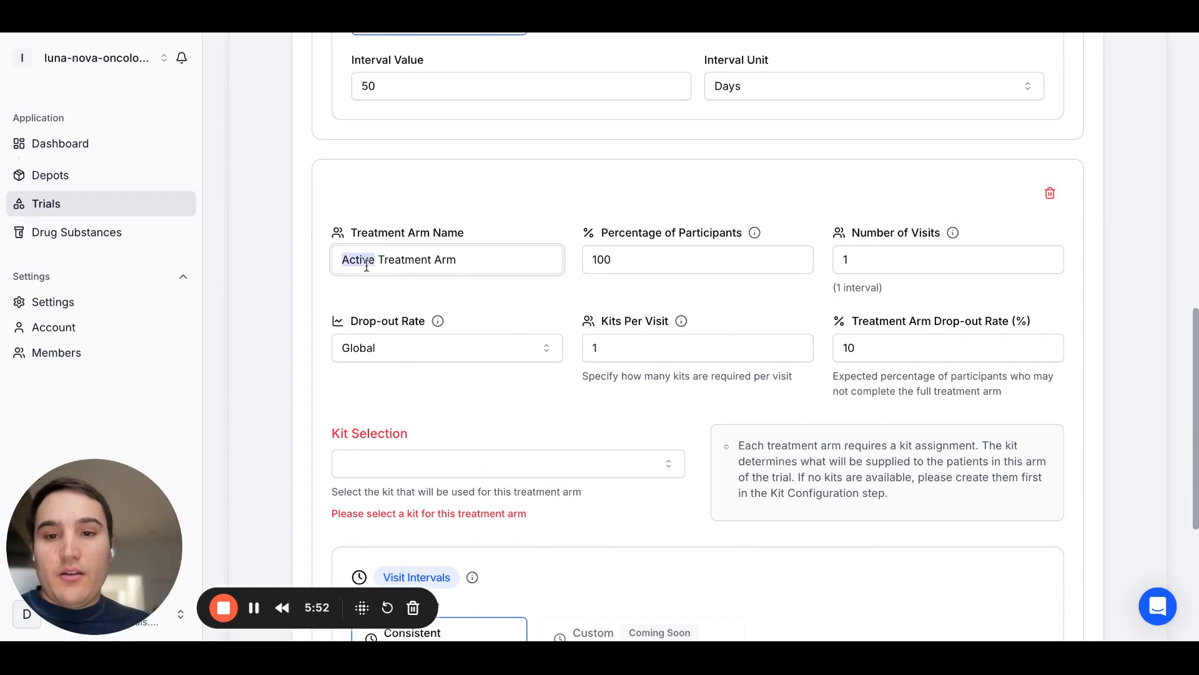
text(Placebo)
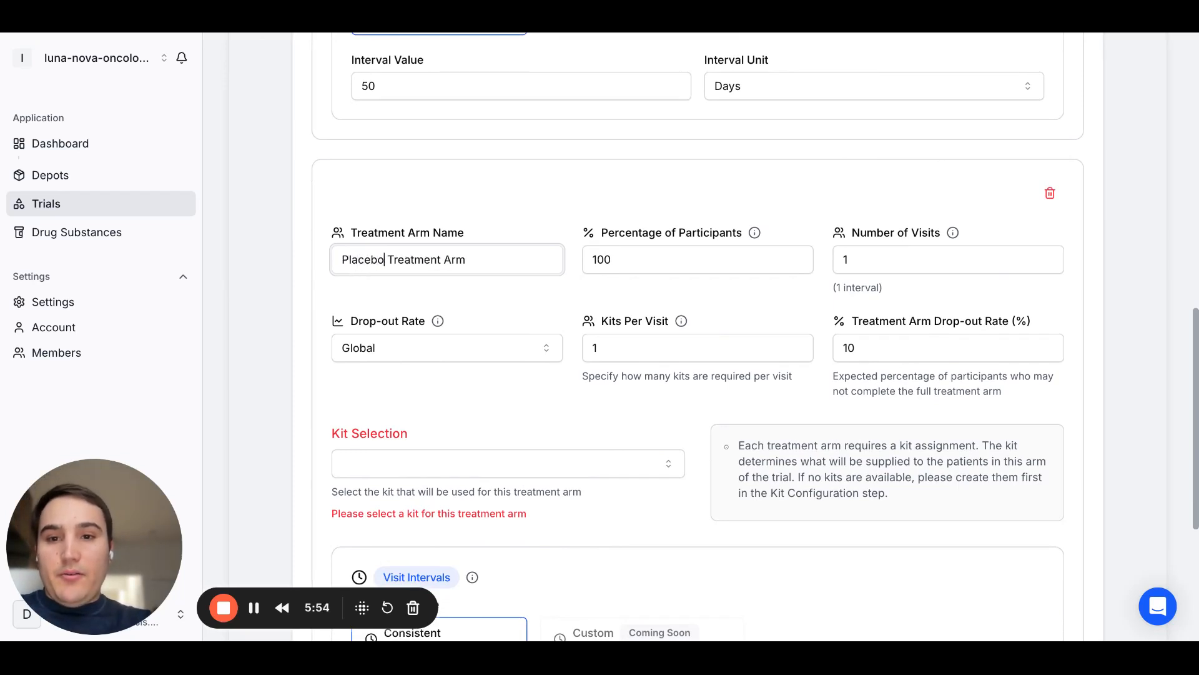
- Set the Placebo Treatment Arm's percentage of participants to 50 and its number of visits to 10
key(Tab)
text(60)
key(BackSpace)
key(BackSpace)
text(50)
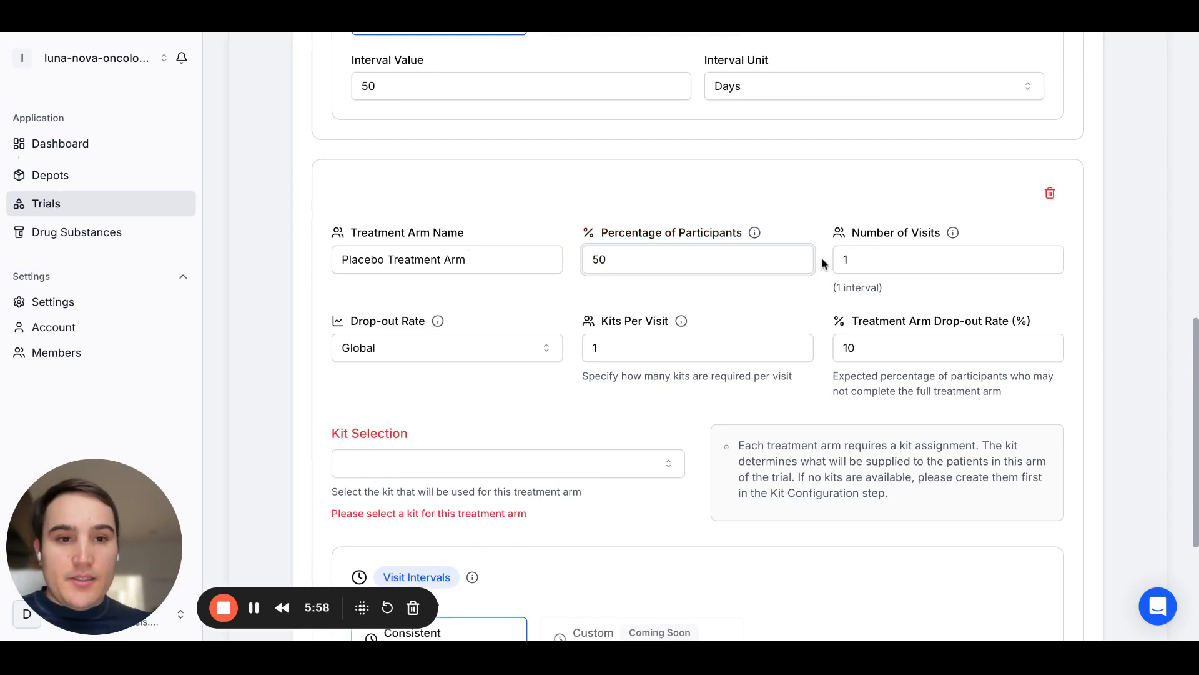
click(873, 259)
scroll(867, 306, up, 8)
scroll(870, 322, down, 7)
text(0)
- Assign the Placebo Kit to the Placebo Treatment Arm with a 50-day visit interval and continue to Production Constraints
scroll(875, 340, down, 6)
click(412, 216)
click(413, 276)
scroll(611, 206, up, 2)
scroll(801, 297, down, 2)
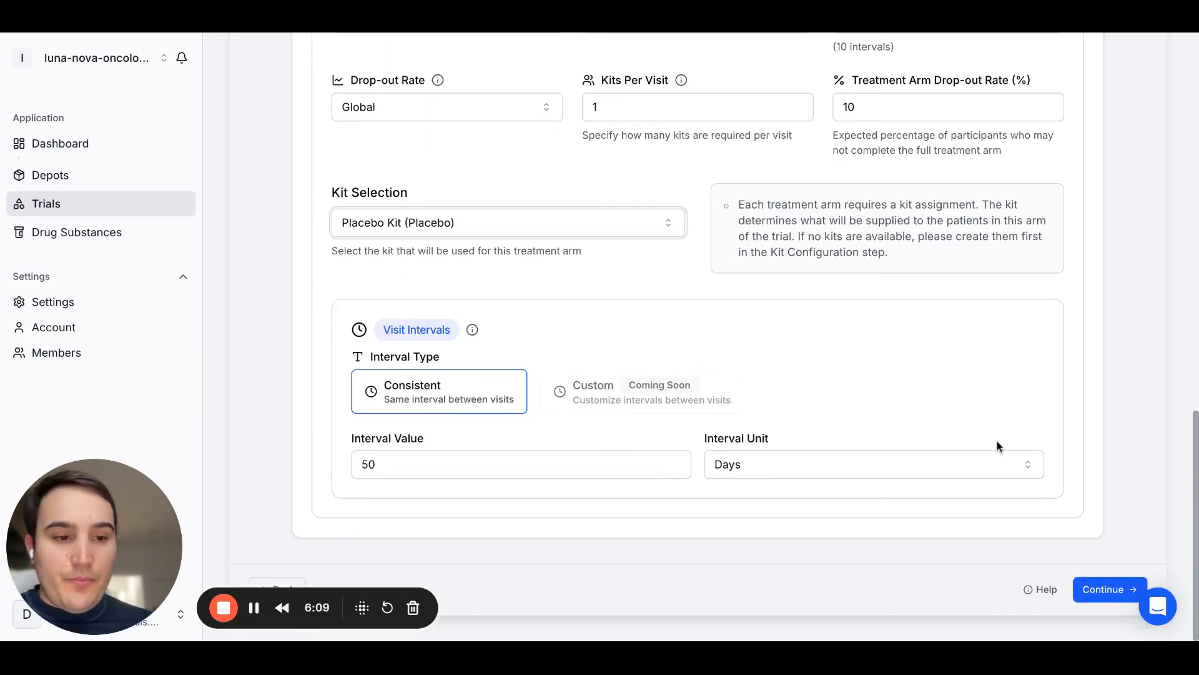
click(1103, 589)
- Set the production lead time to 3 weeks
scroll(816, 474, up, 2)
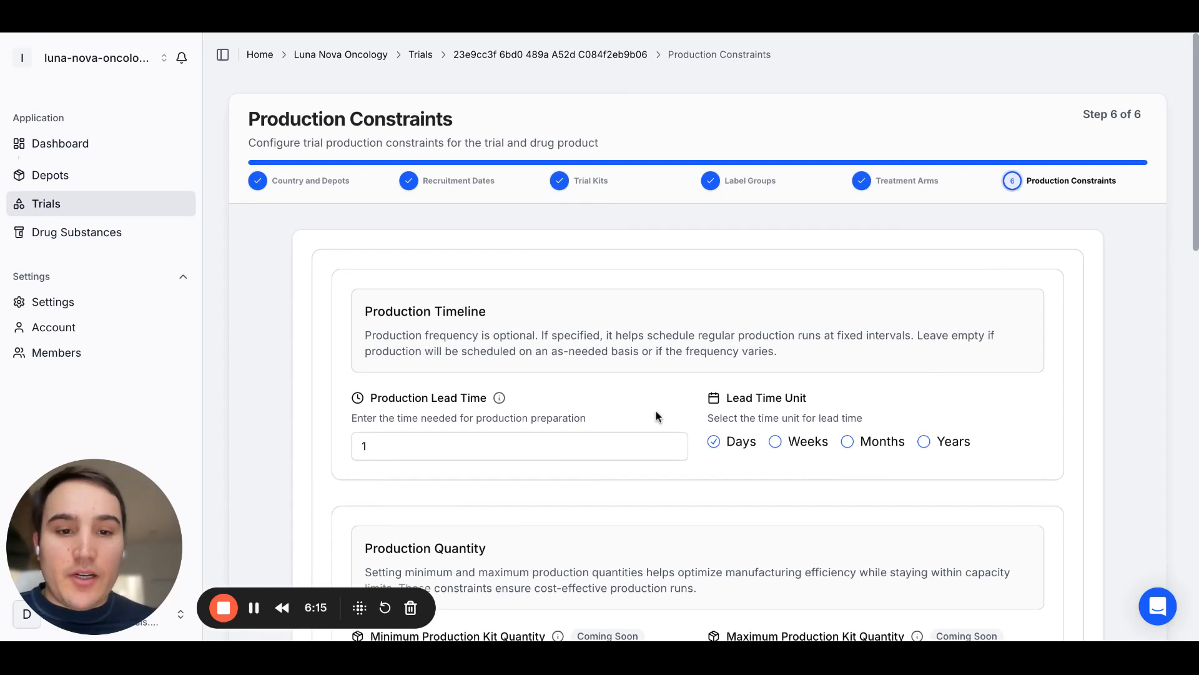
scroll(600, 417, down, 1)
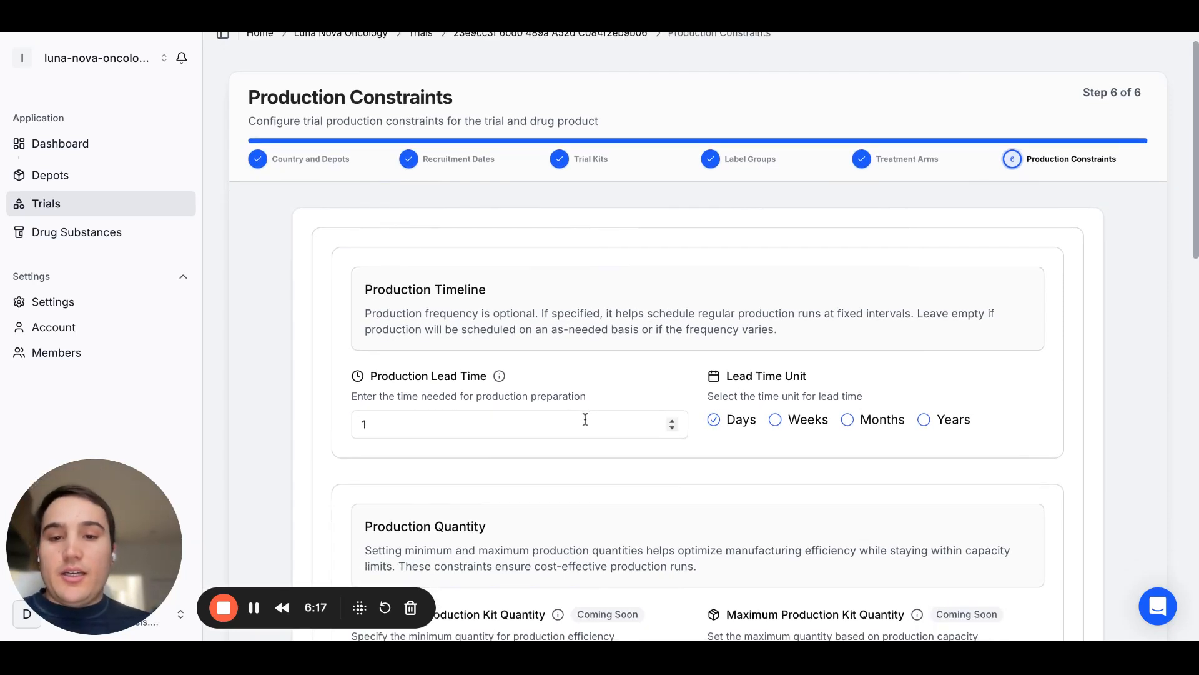
click(776, 421)
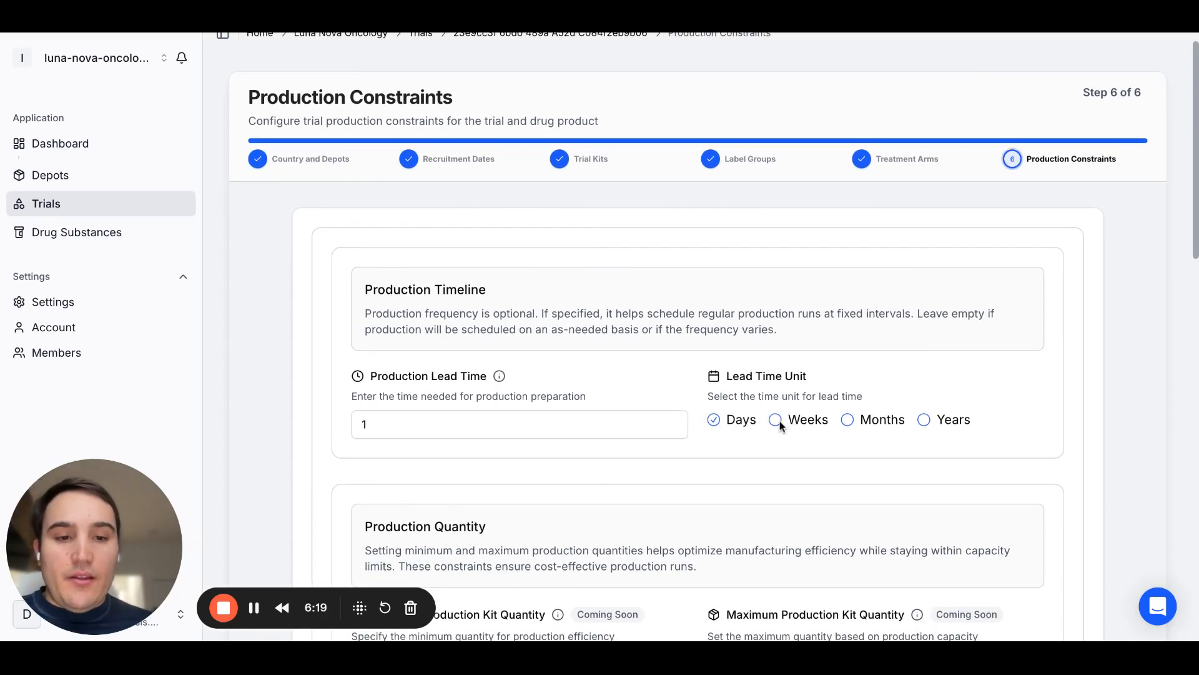
click(383, 431)
key(BackSpace)
text(3)
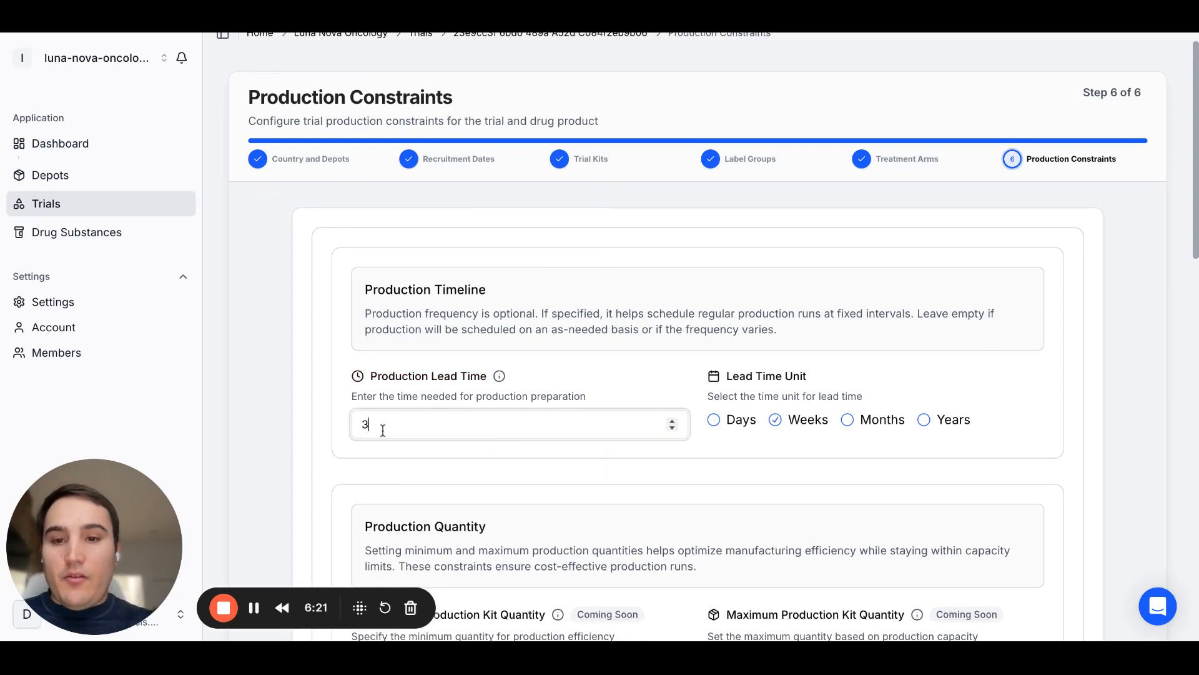
- Set the manufacturing start date in the fixed lot size configuration to 12/19/2024
scroll(492, 335, down, 7)
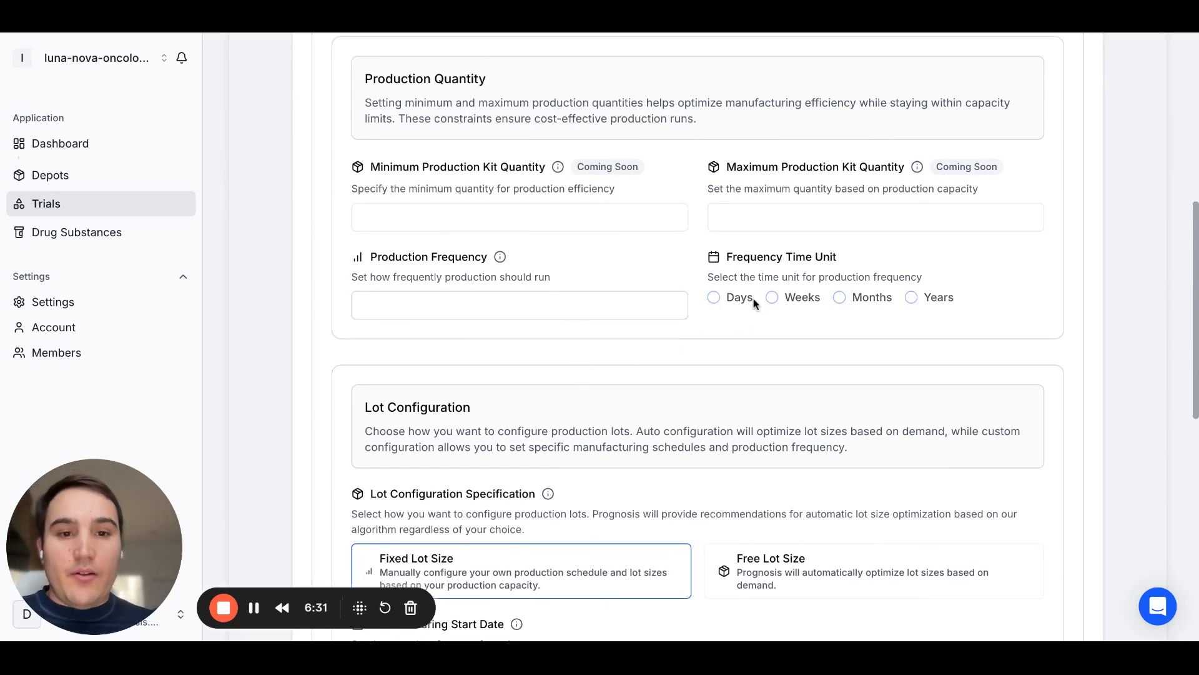
scroll(777, 300, down, 2)
scroll(778, 299, down, 5)
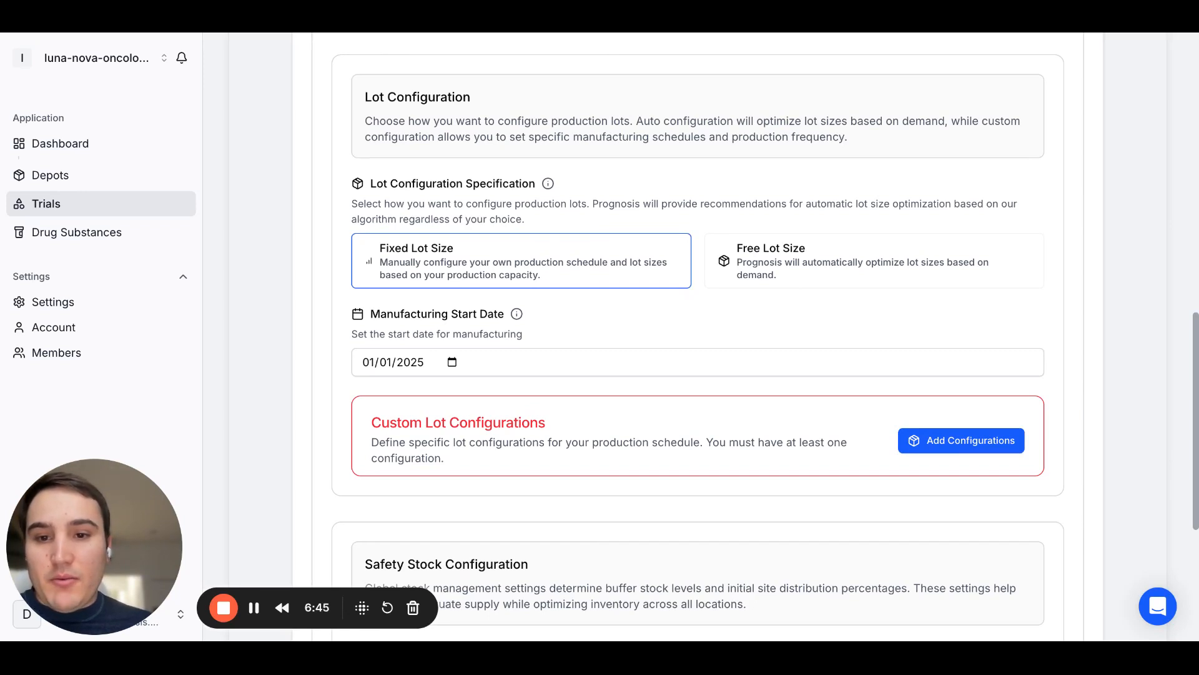
scroll(557, 423, down, 1)
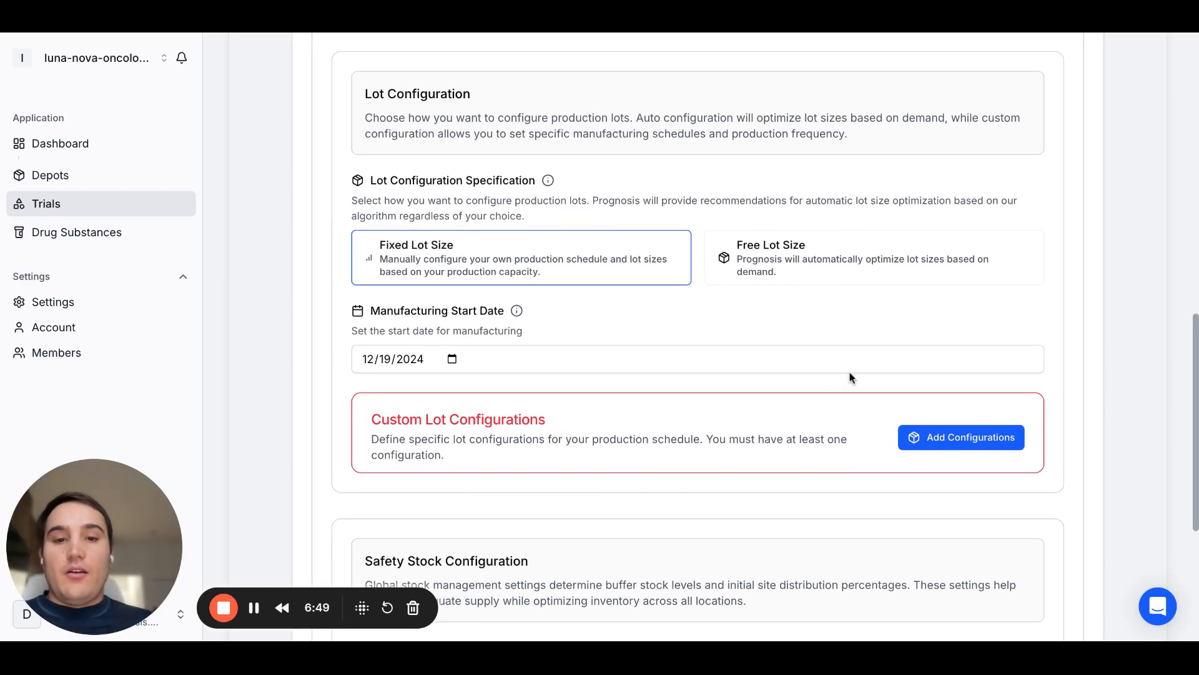
- Add a custom lot configuration named Lot 1 for the Active Kit and assign it the WW label group
click(912, 434)
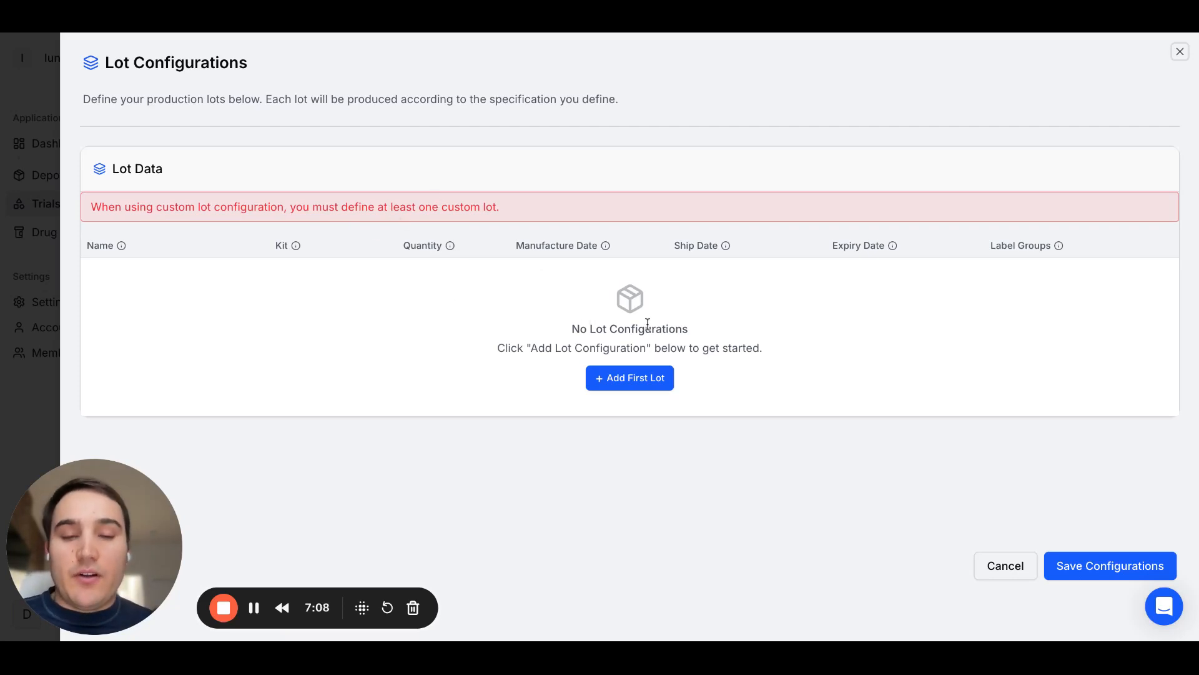
click(649, 374)
click(225, 241)
text(Lot 1)
click(347, 236)
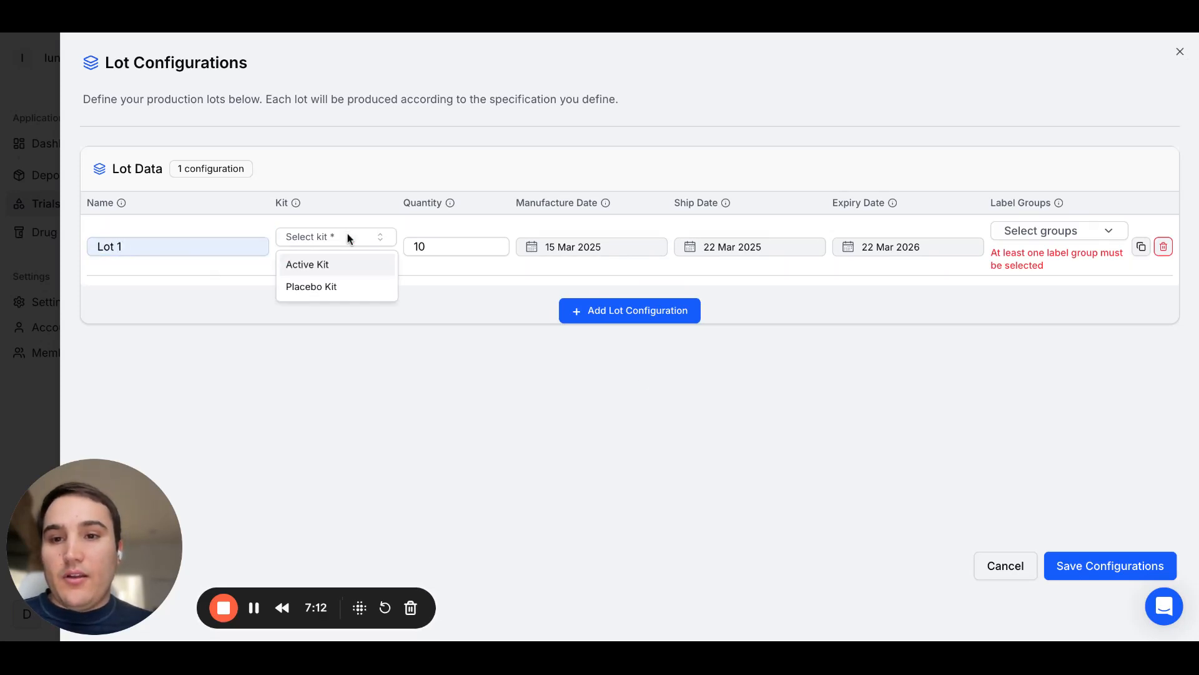
click(303, 262)
click(425, 244)
click(1055, 230)
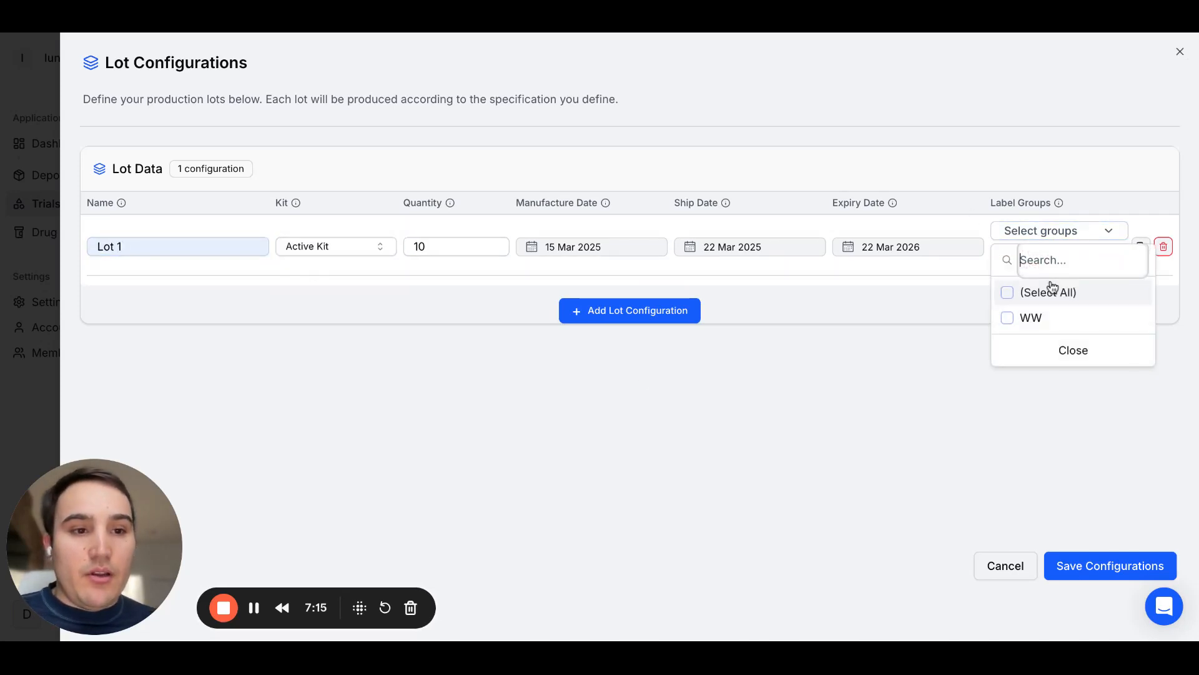
click(1041, 316)
click(801, 312)
- Add another lot configuration named Lot 2 for the Placebo Kit with the WW label group
click(618, 279)
click(138, 265)
text(Lot 2)
click(308, 264)
click(317, 310)
click(459, 273)
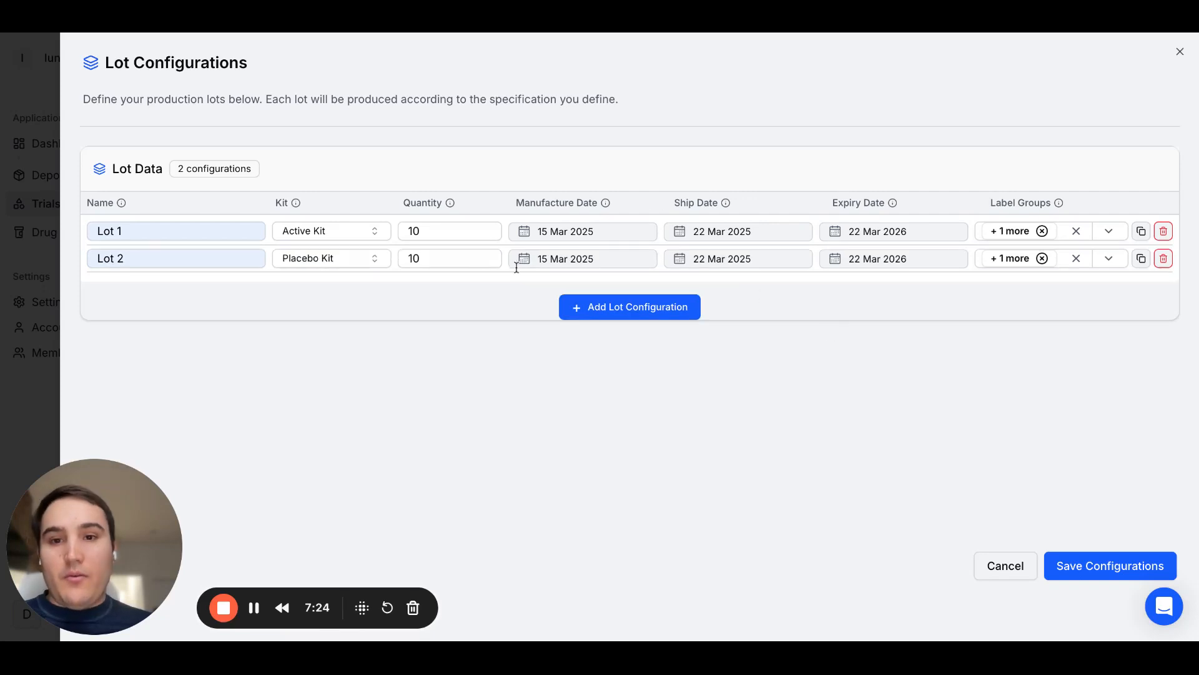
- Save the lot configurations for Lot 1 and Lot 2
click(424, 237)
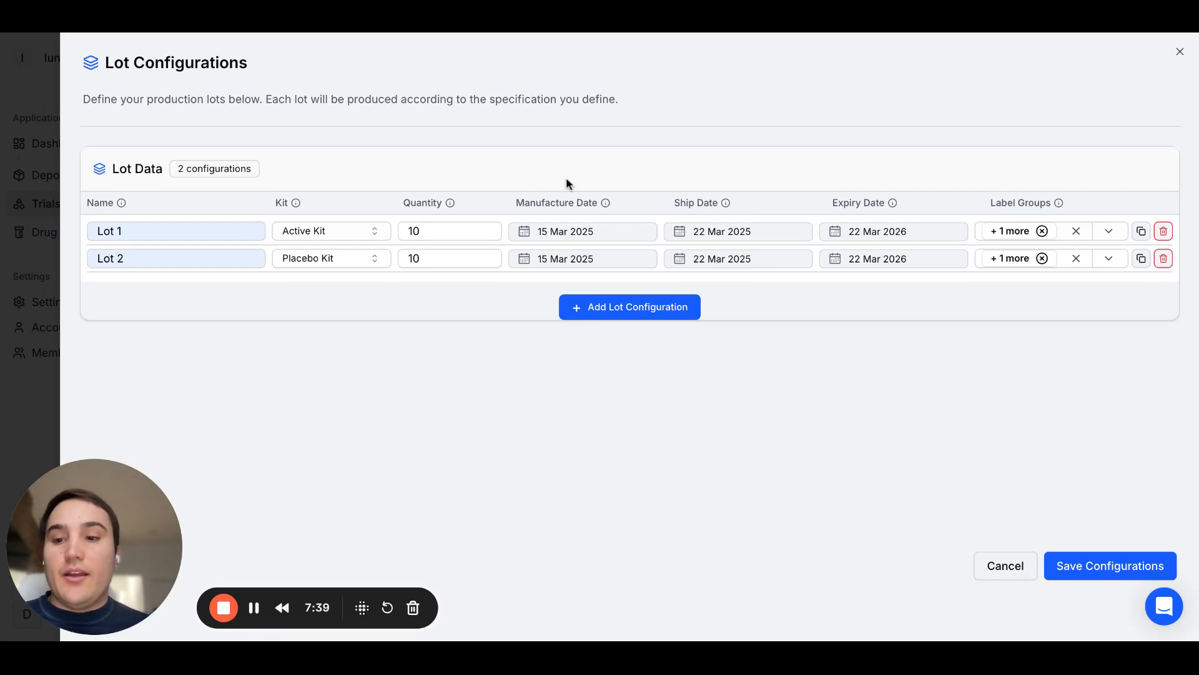
mouse_move(607, 203)
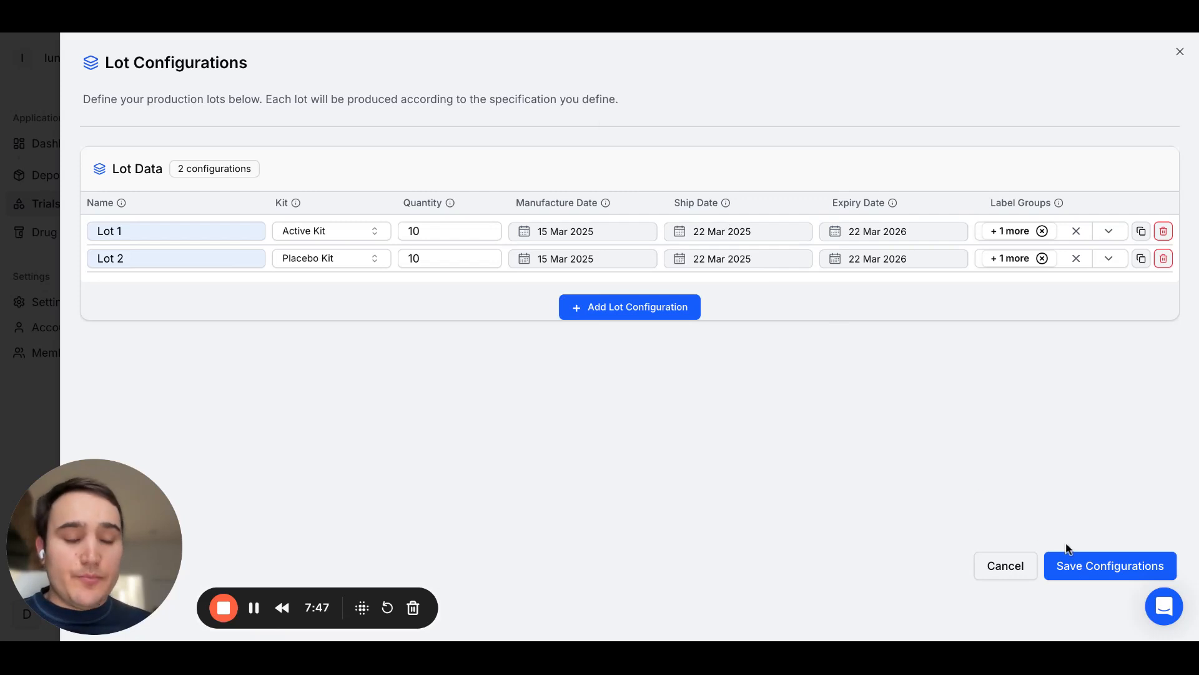
click(1099, 572)
- Review the custom lots and global safety stock settings, then continue to the trial forecast summary
scroll(912, 502, down, 3)
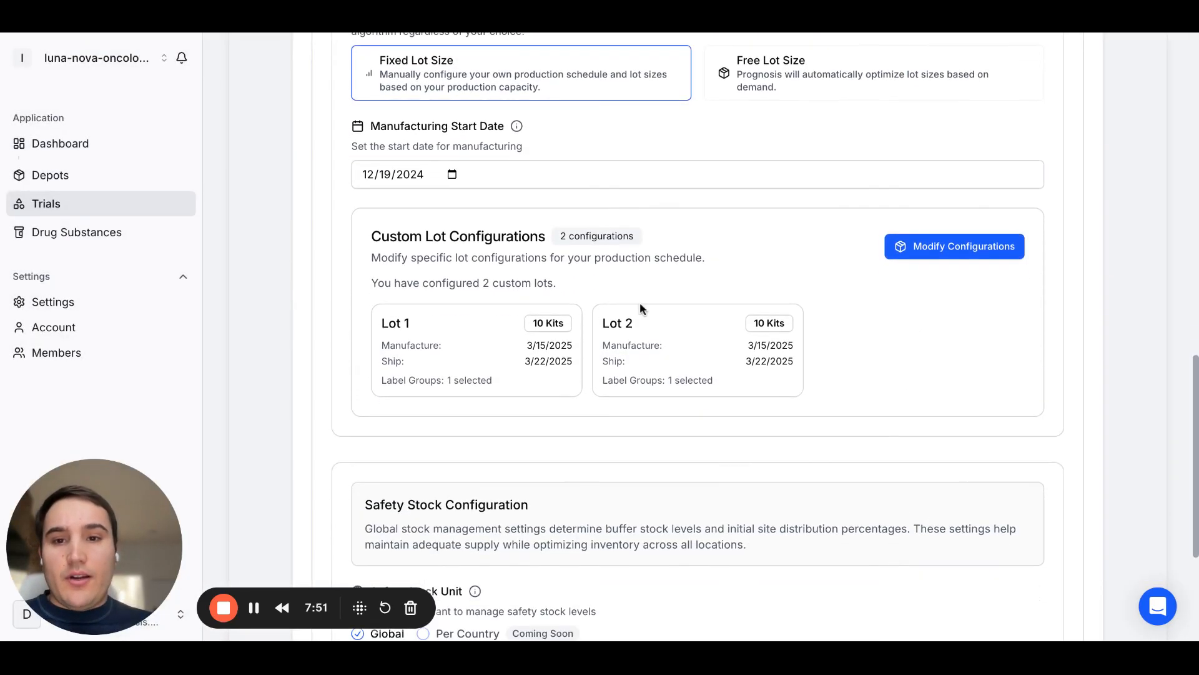
scroll(543, 388, down, 3)
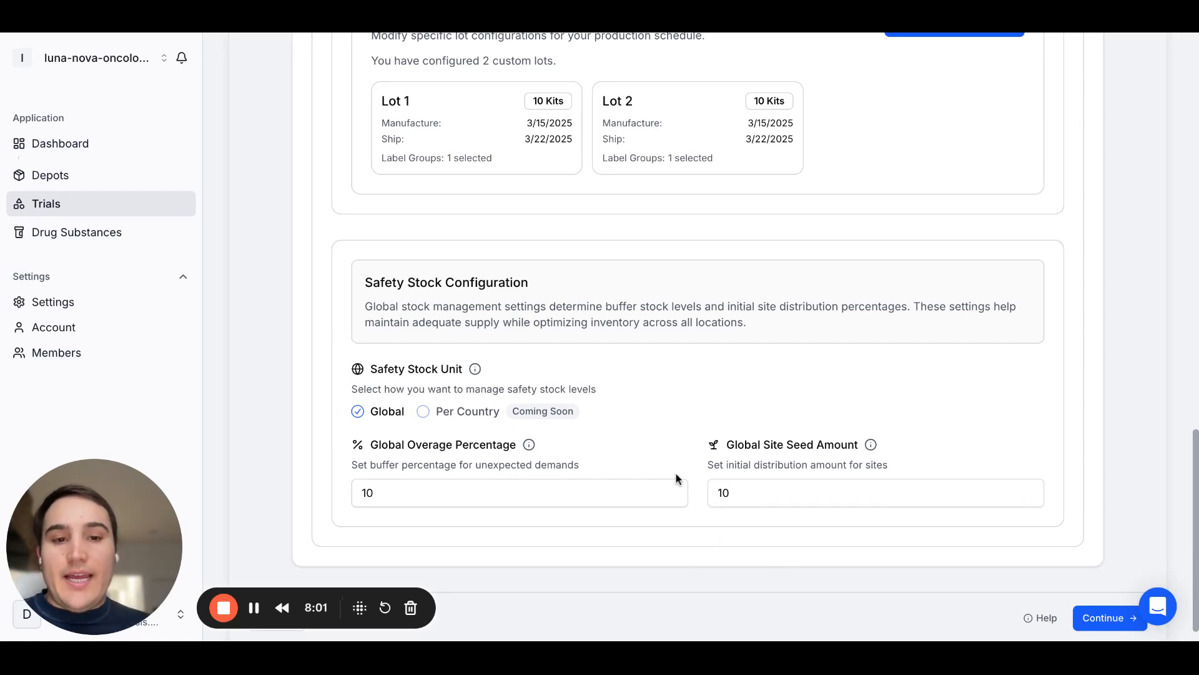
scroll(669, 494, up, 5)
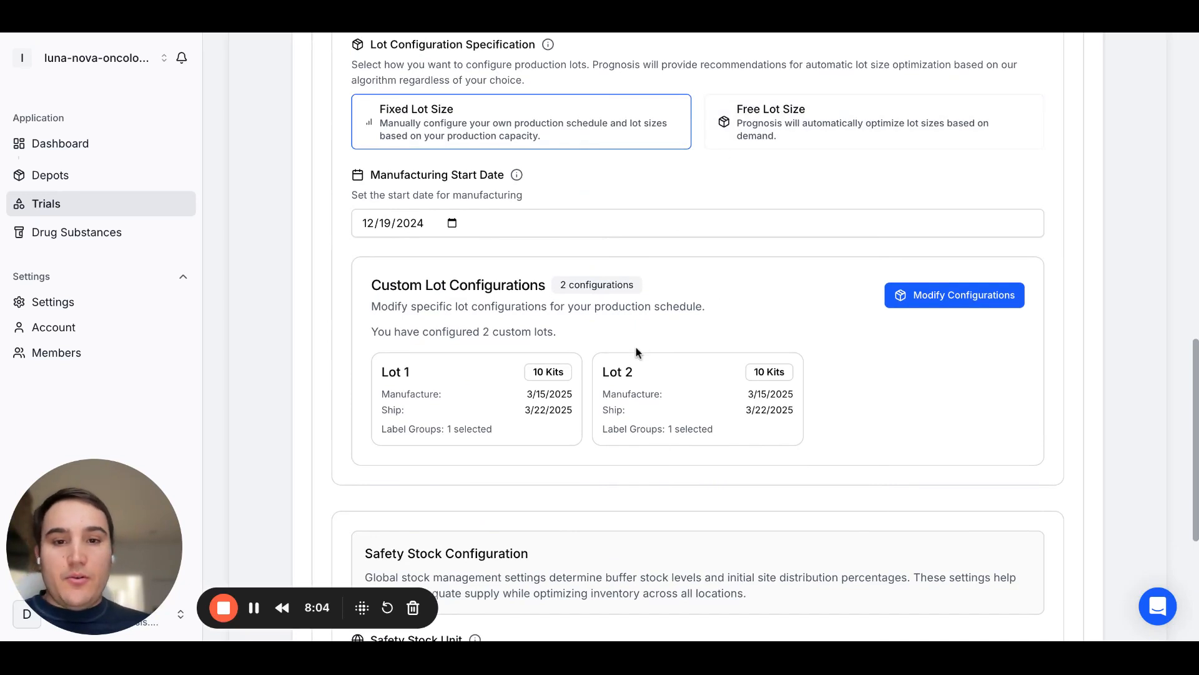
scroll(712, 409, down, 5)
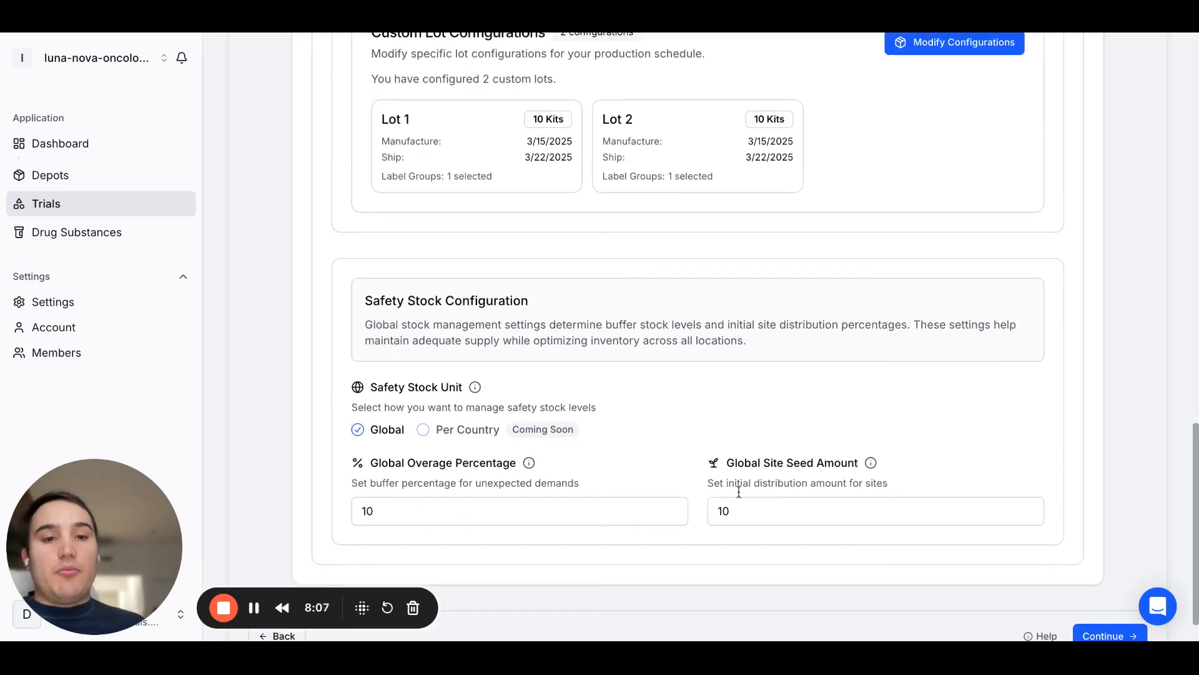
scroll(739, 491, down, 1)
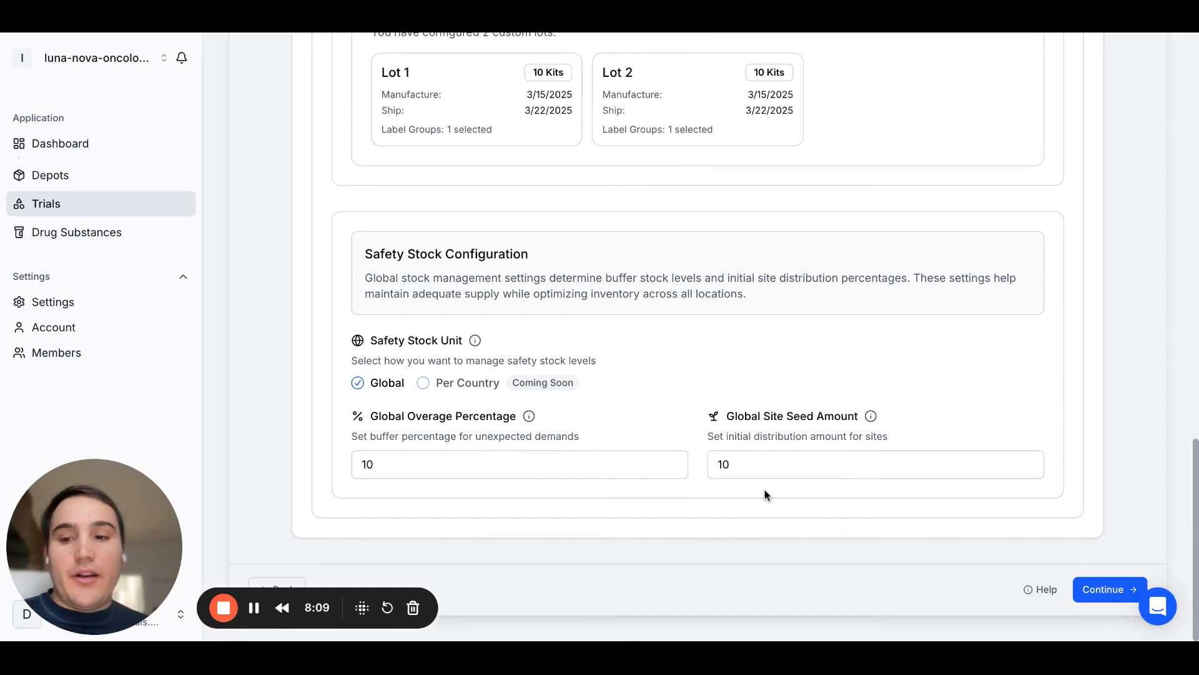
click(1097, 594)
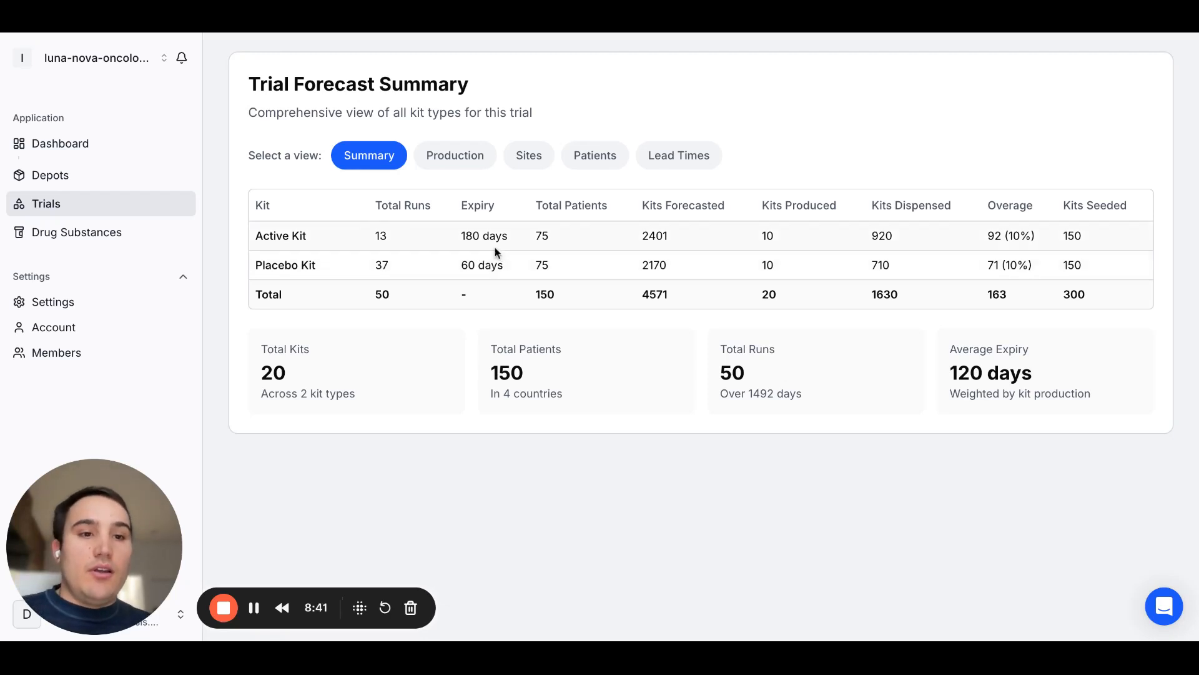
- Examine the production timeline for all kits, including the forecast and risk details of the first Active Kit run
click(453, 156)
scroll(543, 218, down, 5)
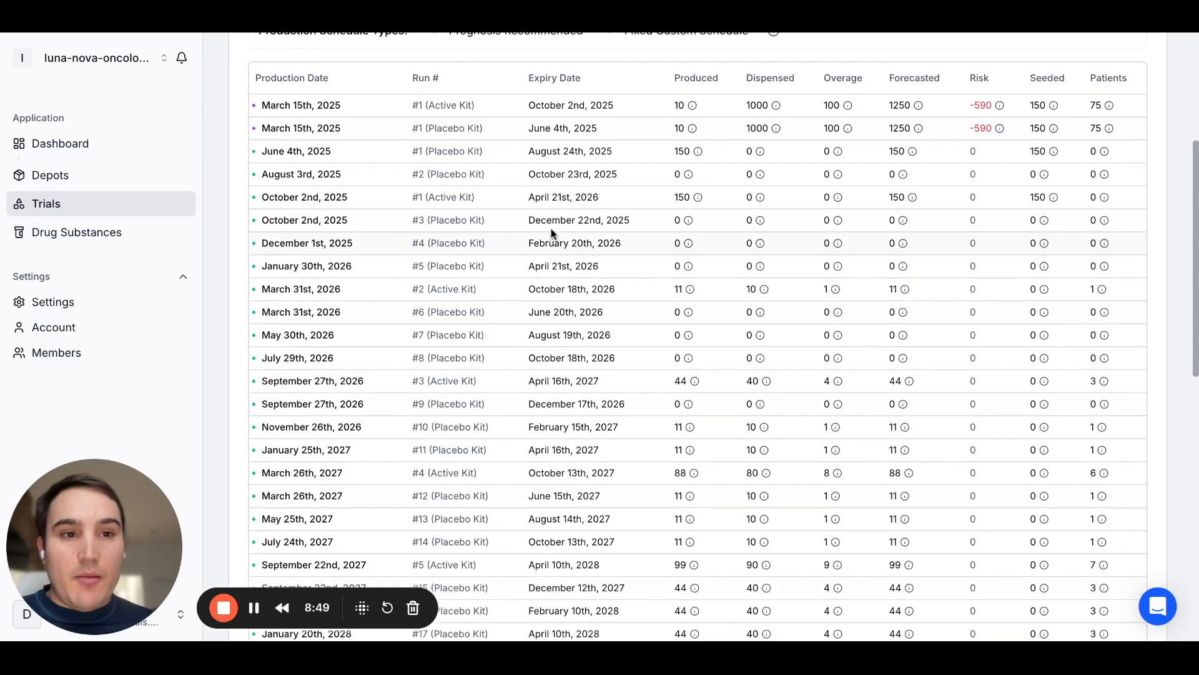
scroll(525, 203, up, 2)
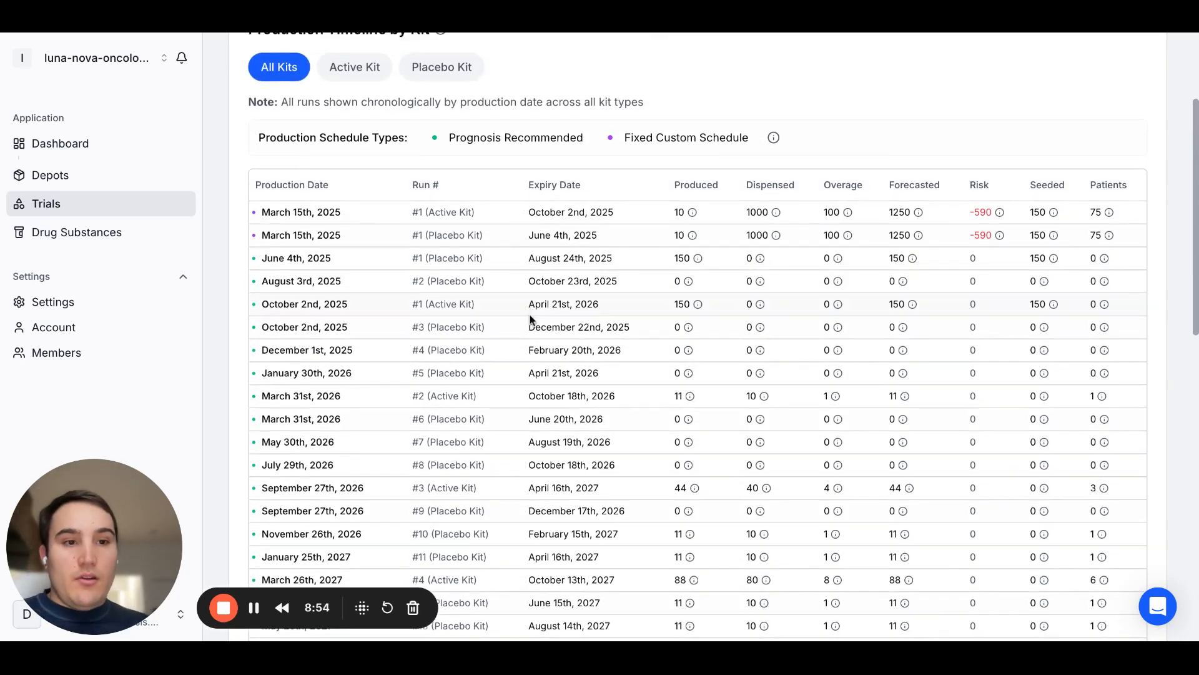
scroll(530, 318, up, 1)
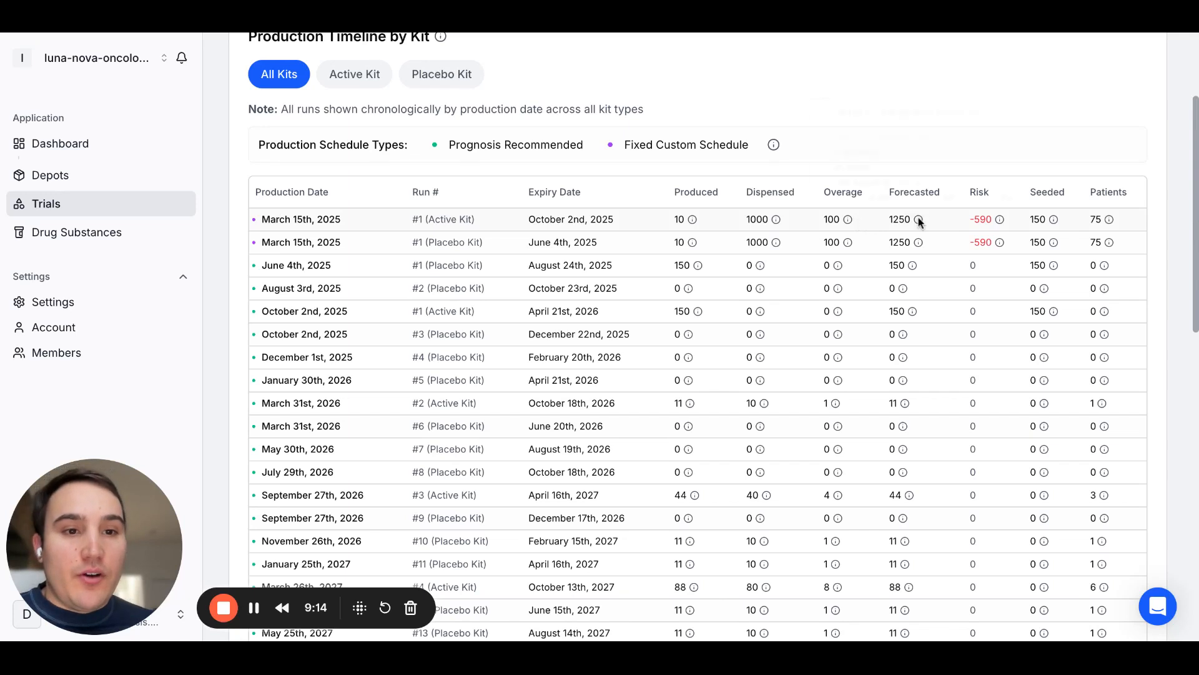
mouse_move(918, 220)
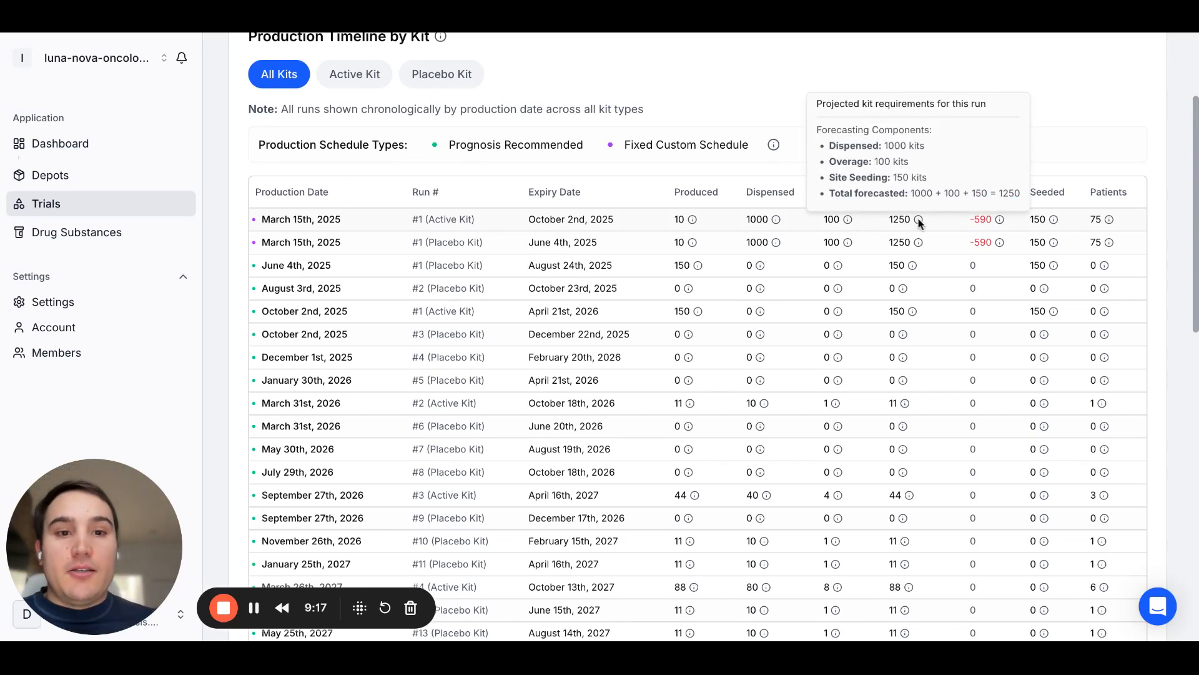
mouse_move(998, 221)
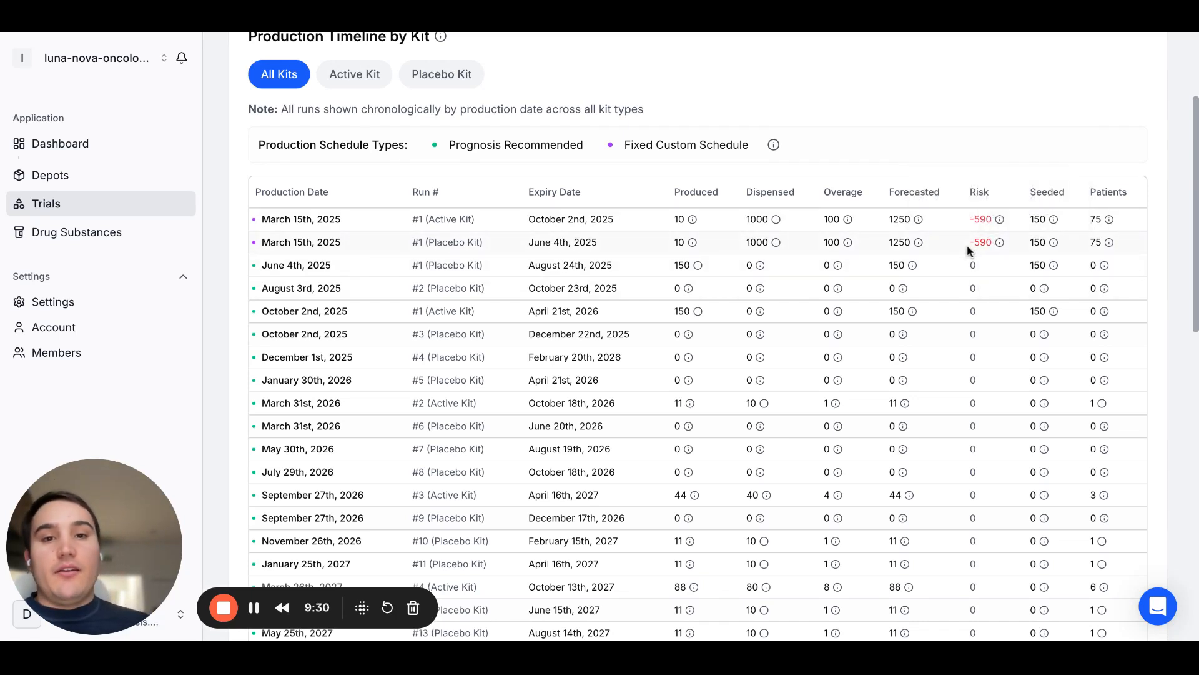
scroll(944, 388, down, 1)
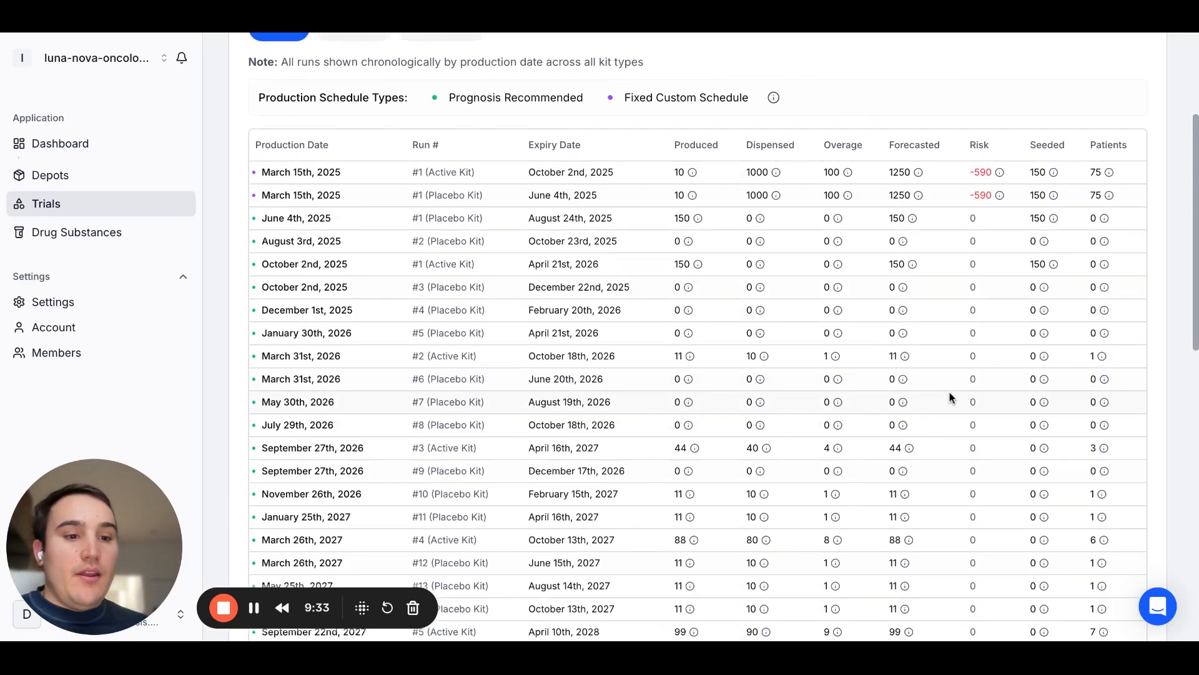
scroll(949, 398, down, 2)
scroll(947, 394, up, 2)
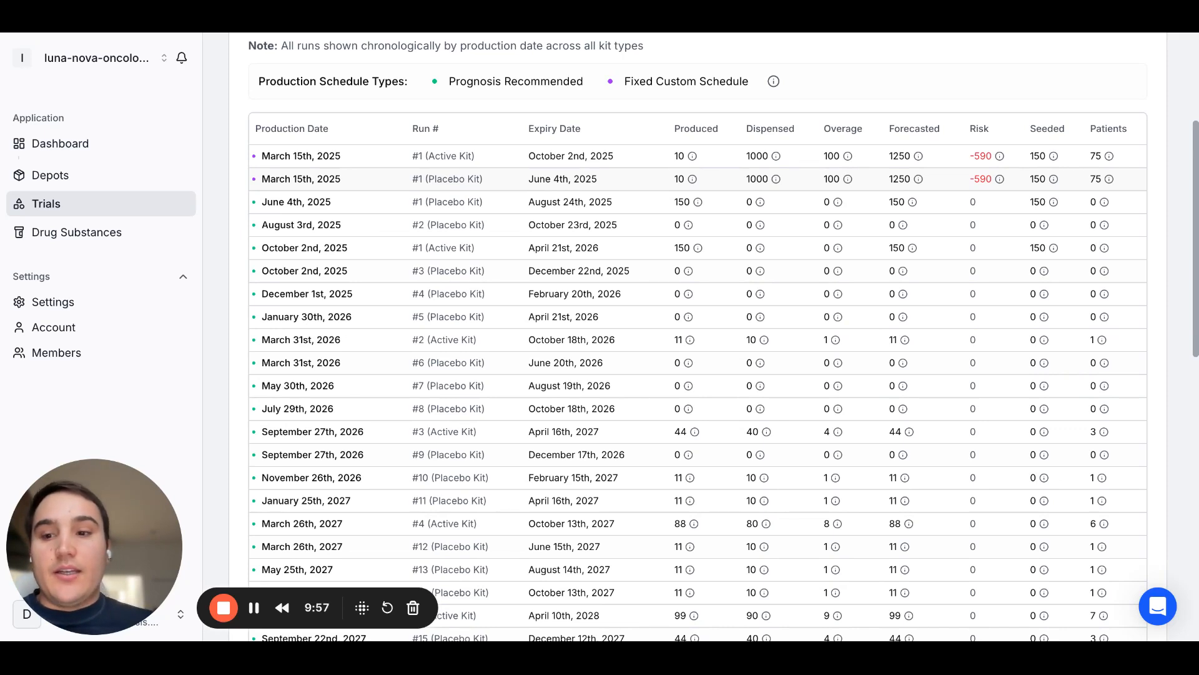
- Show only the Active Kit production timeline and inspect the patient, forecast and dispensing details of its runs
scroll(422, 235, up, 3)
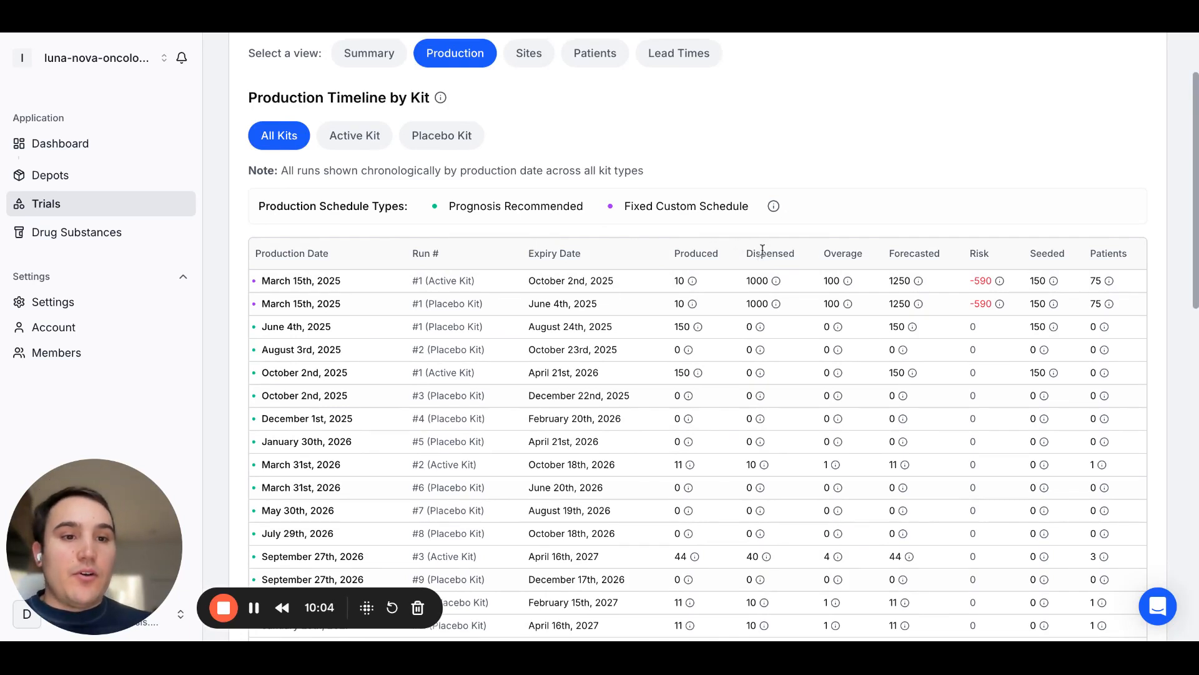
click(343, 144)
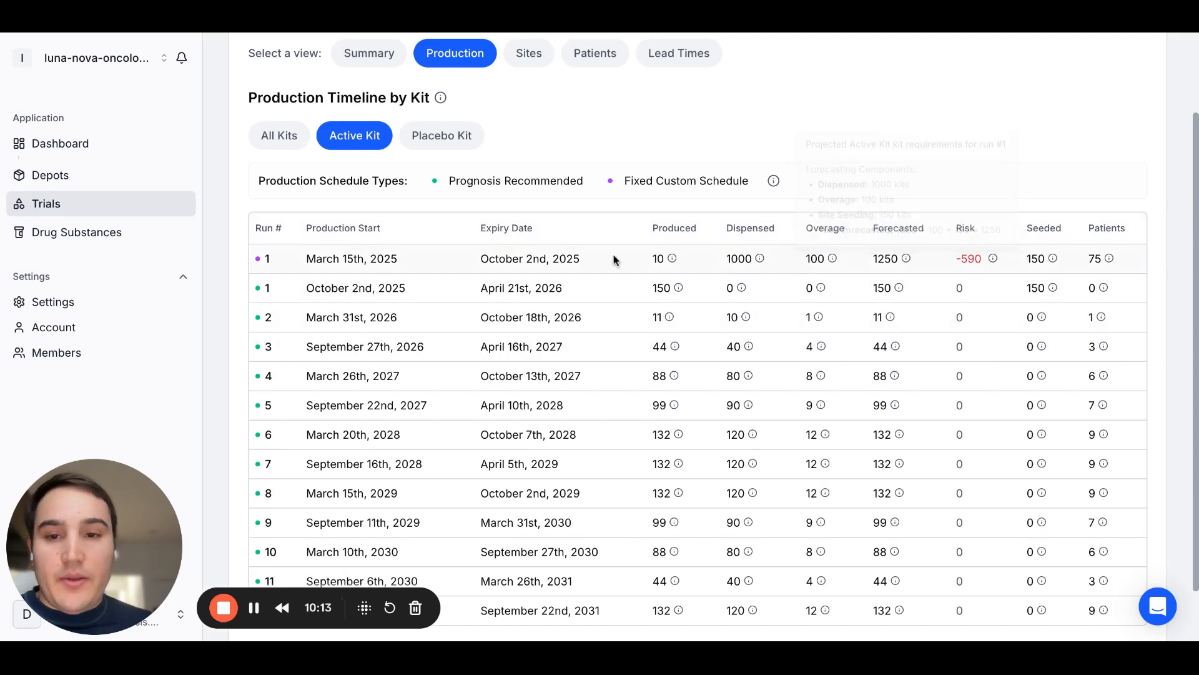
mouse_move(1109, 258)
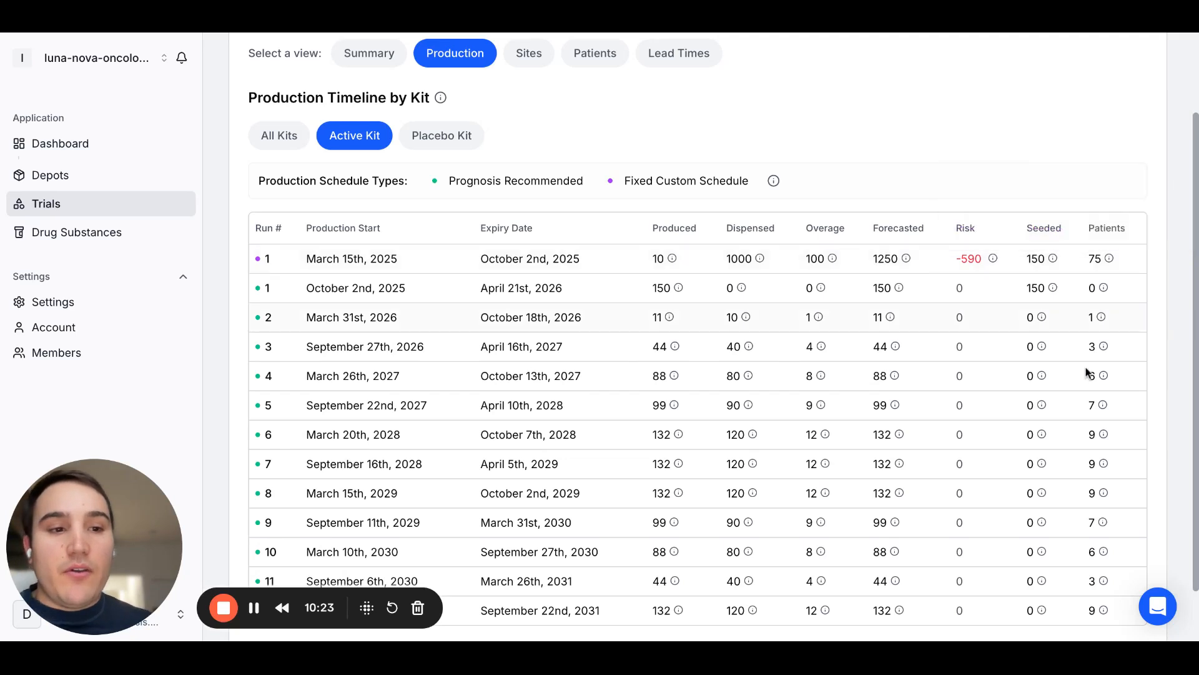
scroll(1052, 477, down, 1)
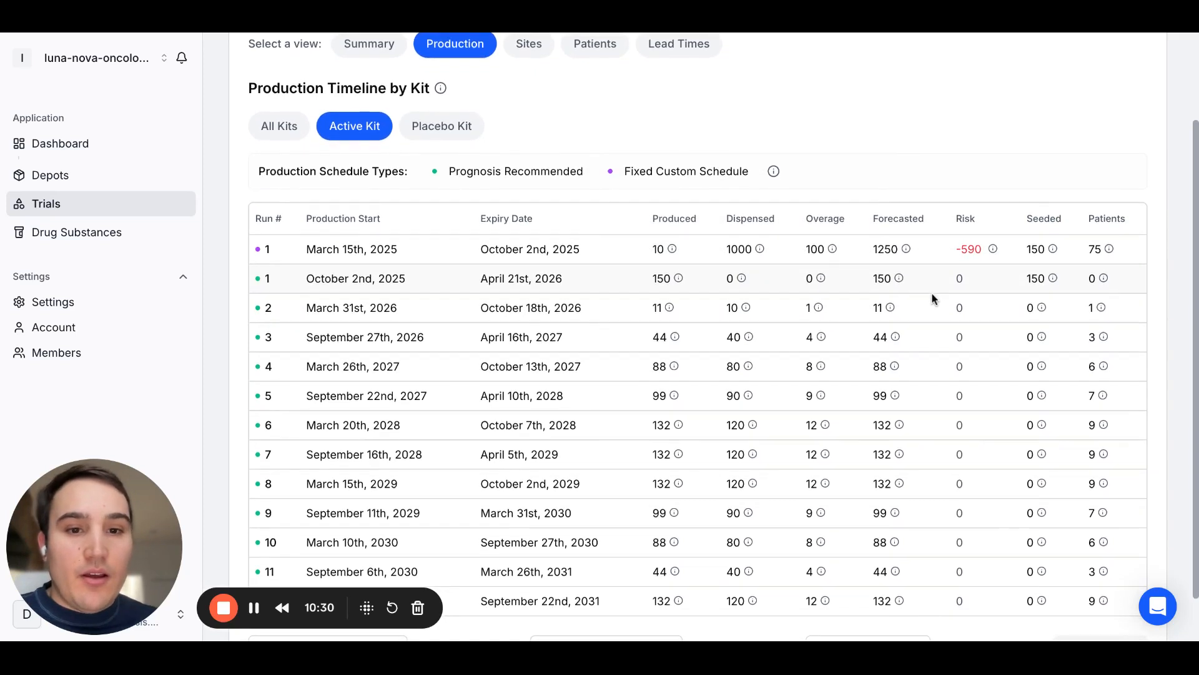
scroll(925, 301, down, 1)
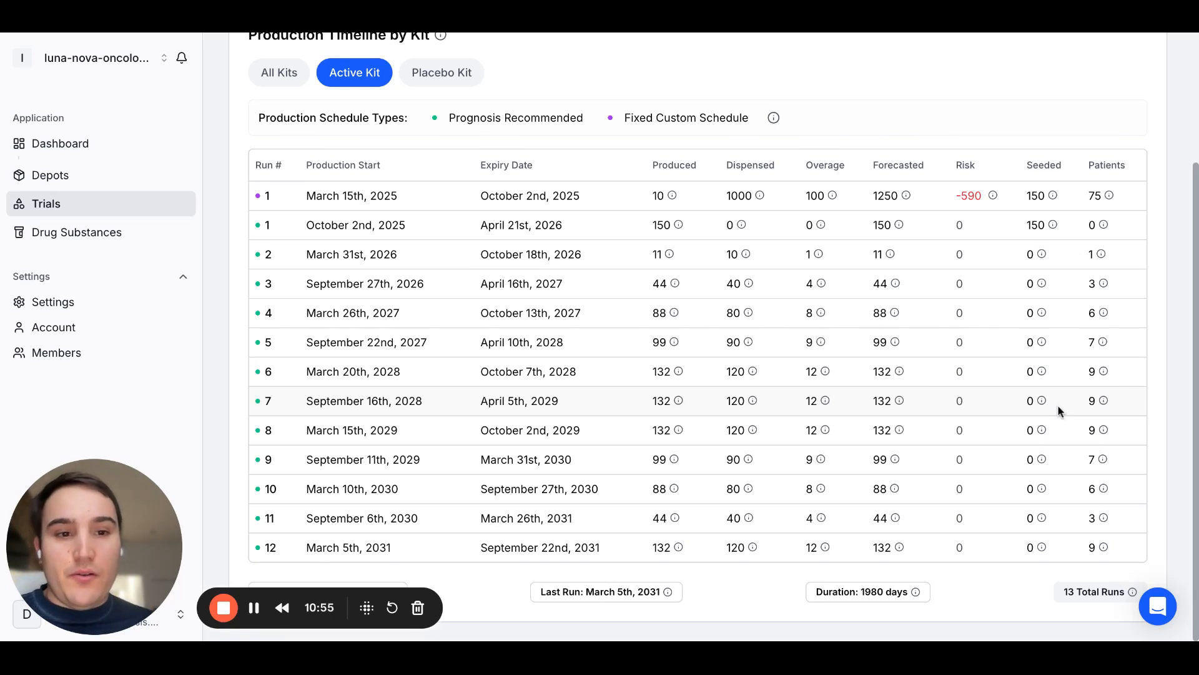
mouse_move(900, 370)
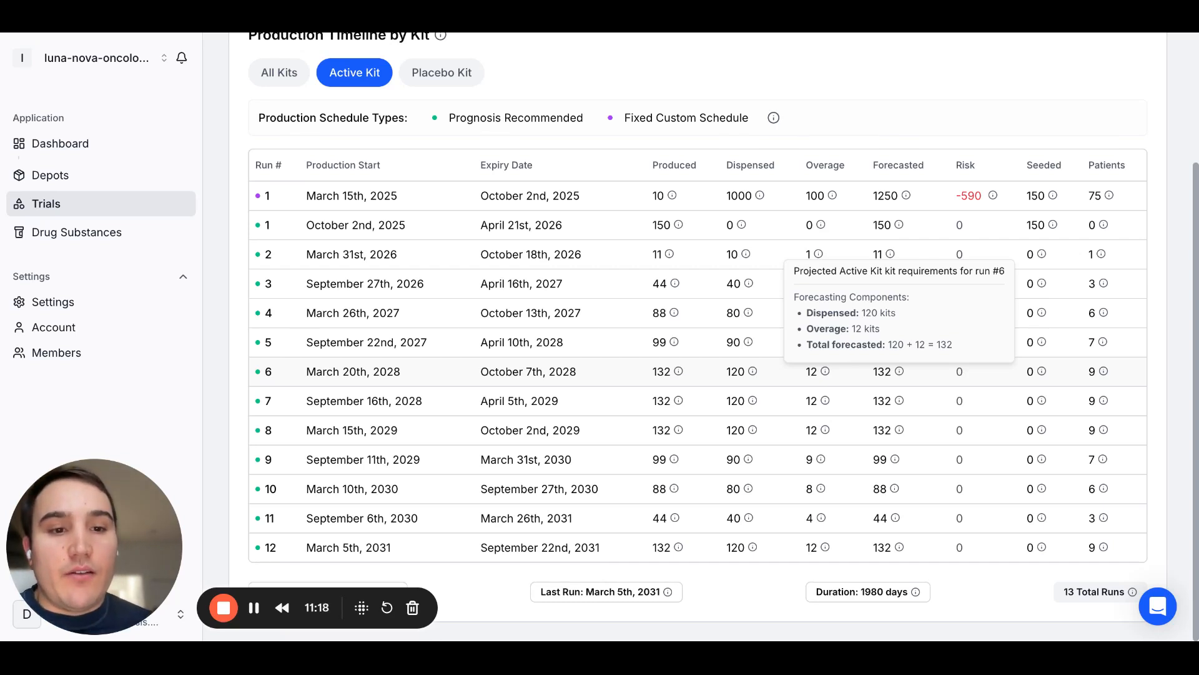
mouse_move(750, 371)
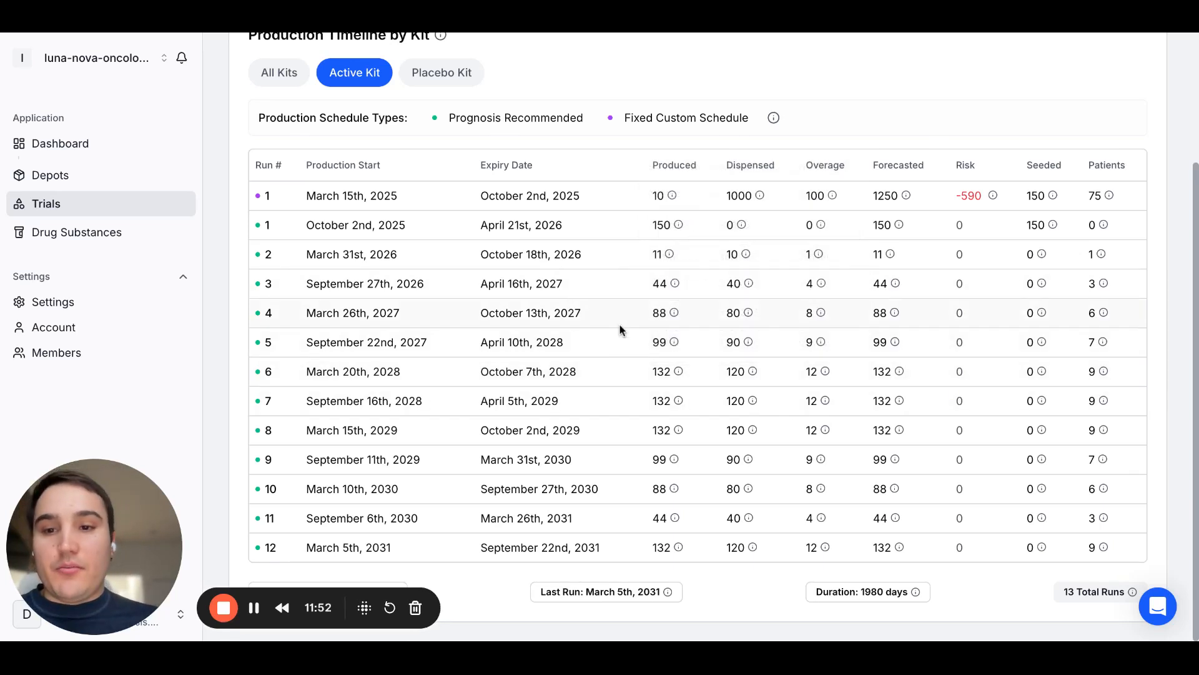
- Show the Placebo Kit production timeline and review its runs, including the patient distribution for run 15
click(441, 73)
scroll(765, 443, down, 5)
scroll(768, 464, down, 3)
scroll(775, 468, up, 2)
scroll(775, 467, up, 2)
mouse_move(1104, 412)
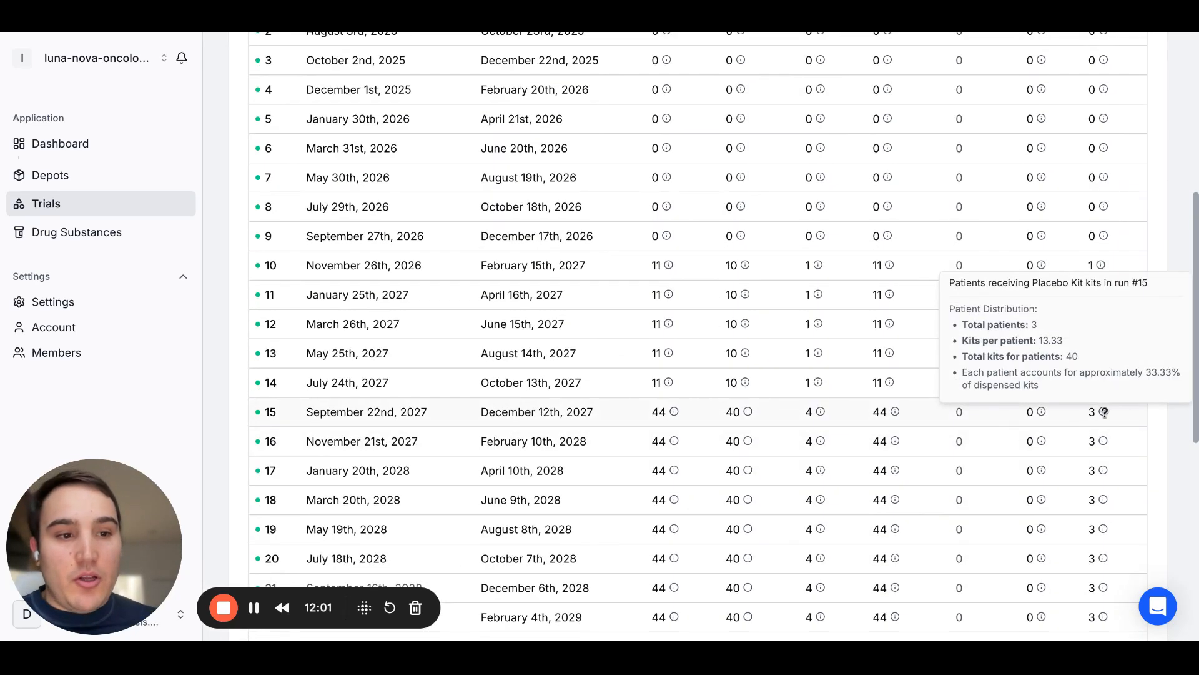
scroll(1032, 462, down, 1)
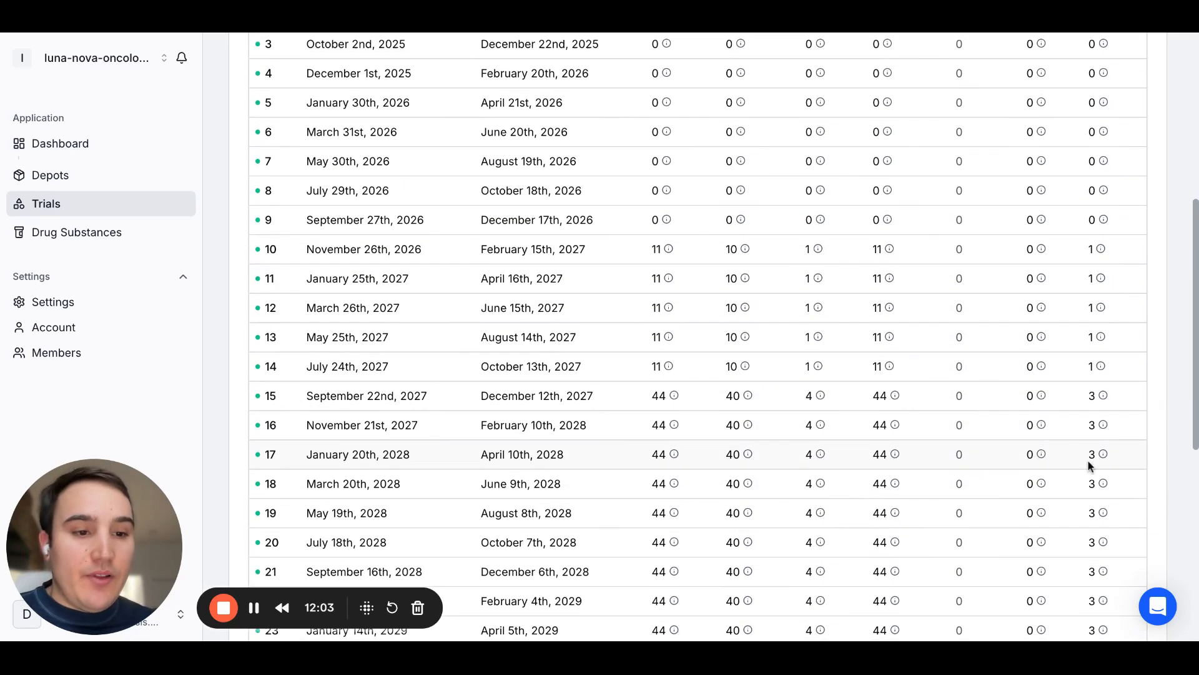
scroll(1032, 462, down, 5)
scroll(1009, 302, up, 5)
- View the forecast's site seeding and patient distribution by country and kit
scroll(1028, 458, up, 6)
click(522, 154)
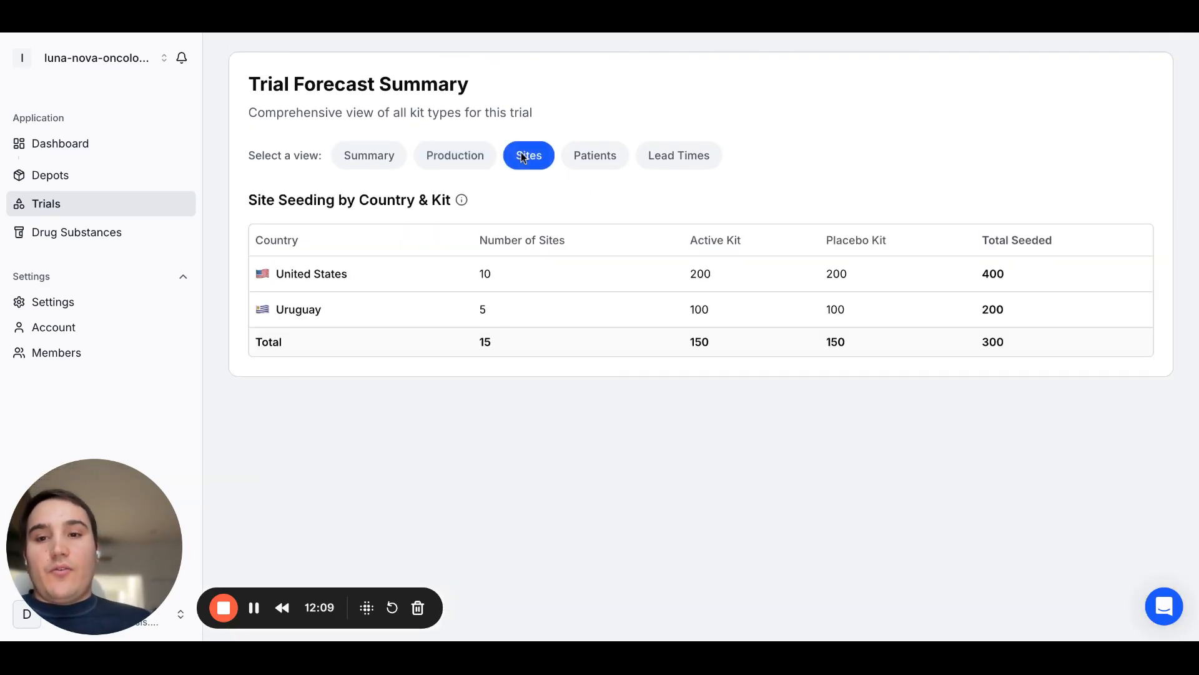
click(587, 155)
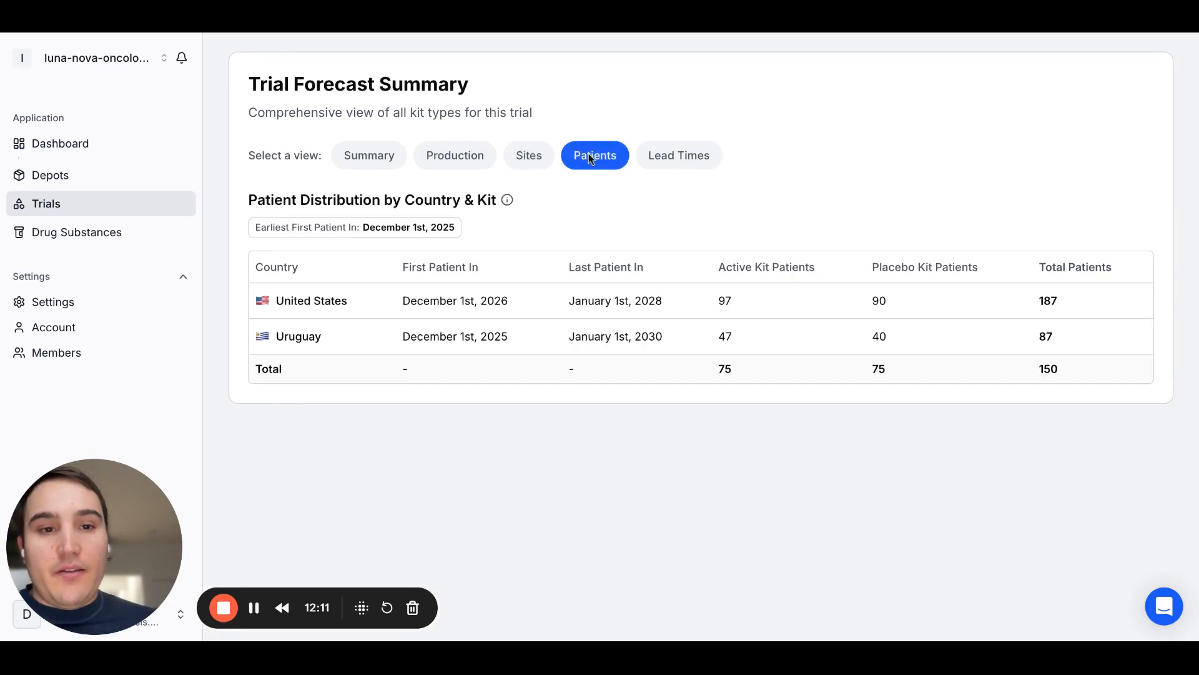
- Examine the lead time analysis for the Active Kit, reviewing the shipping routes of Run #1, and collapse the kit's details
click(647, 157)
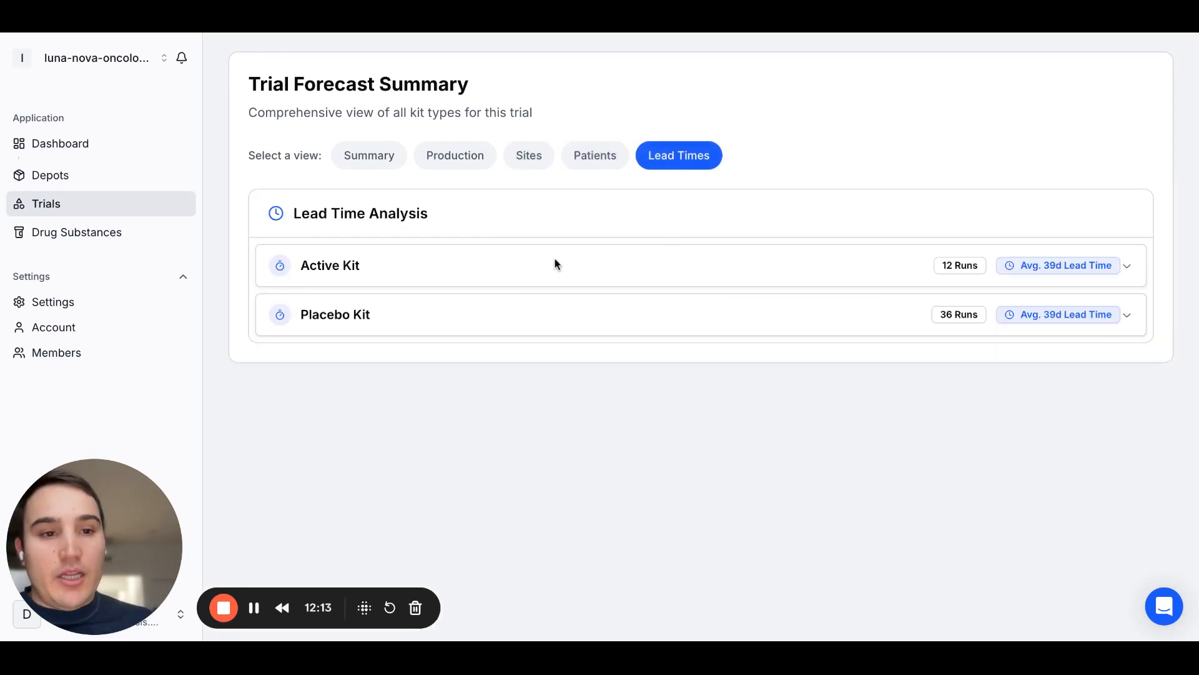
click(1126, 272)
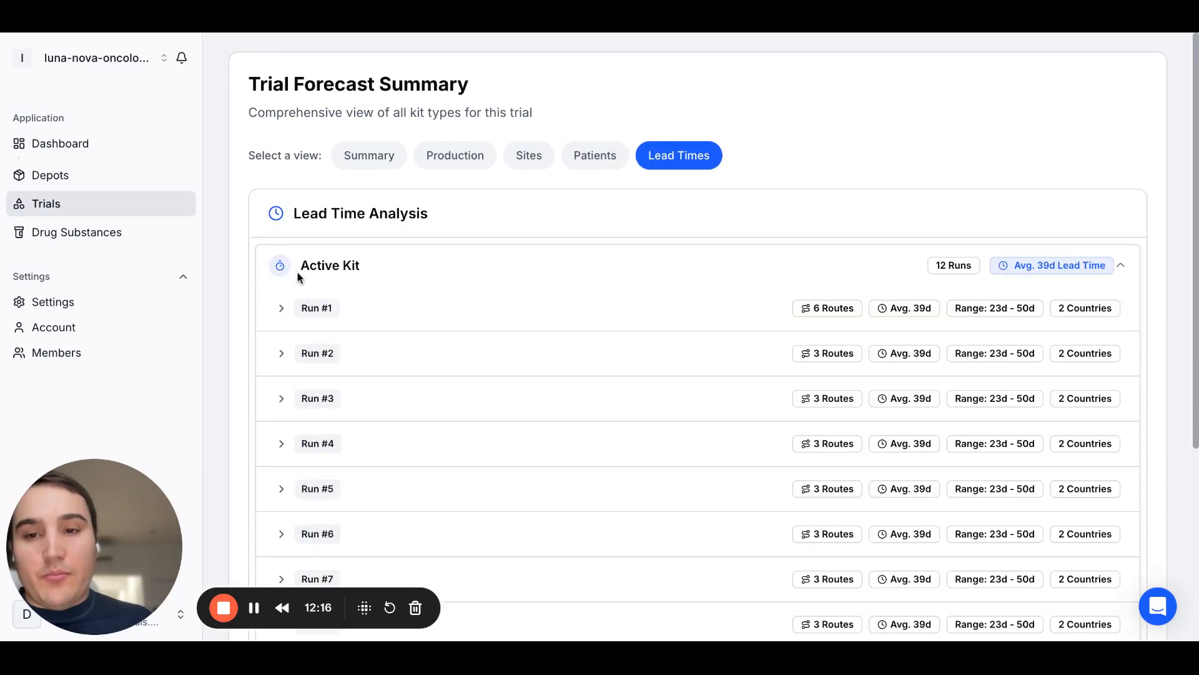
click(289, 306)
scroll(348, 469, down, 4)
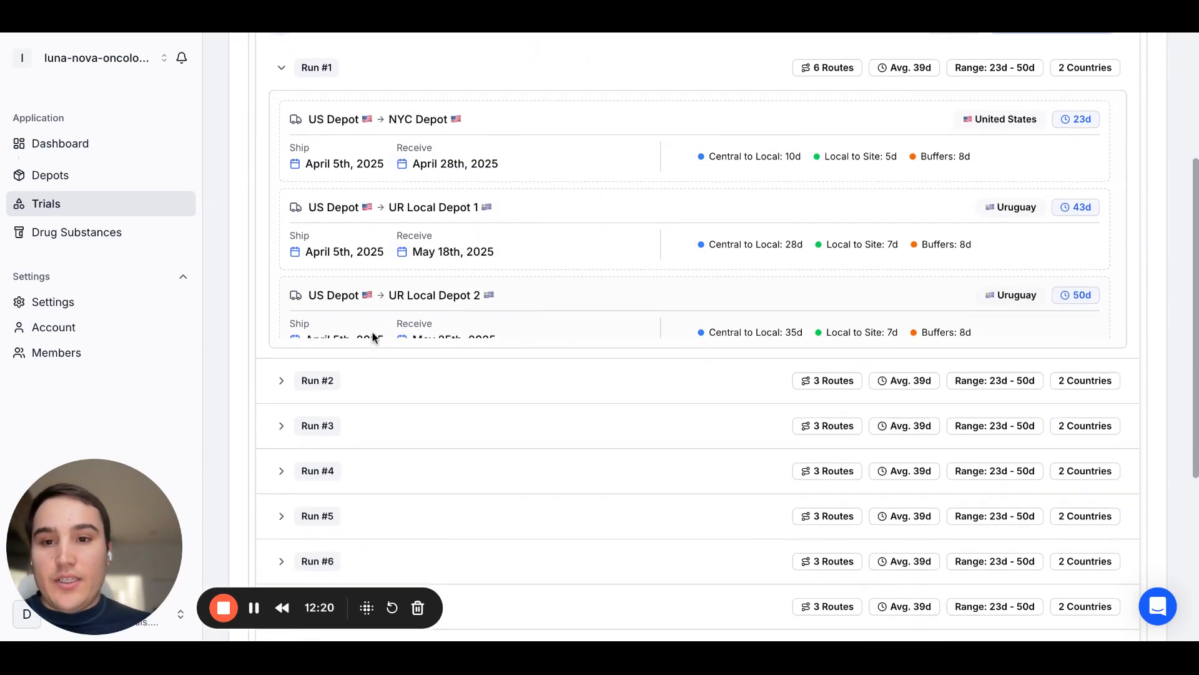
scroll(367, 372, up, 3)
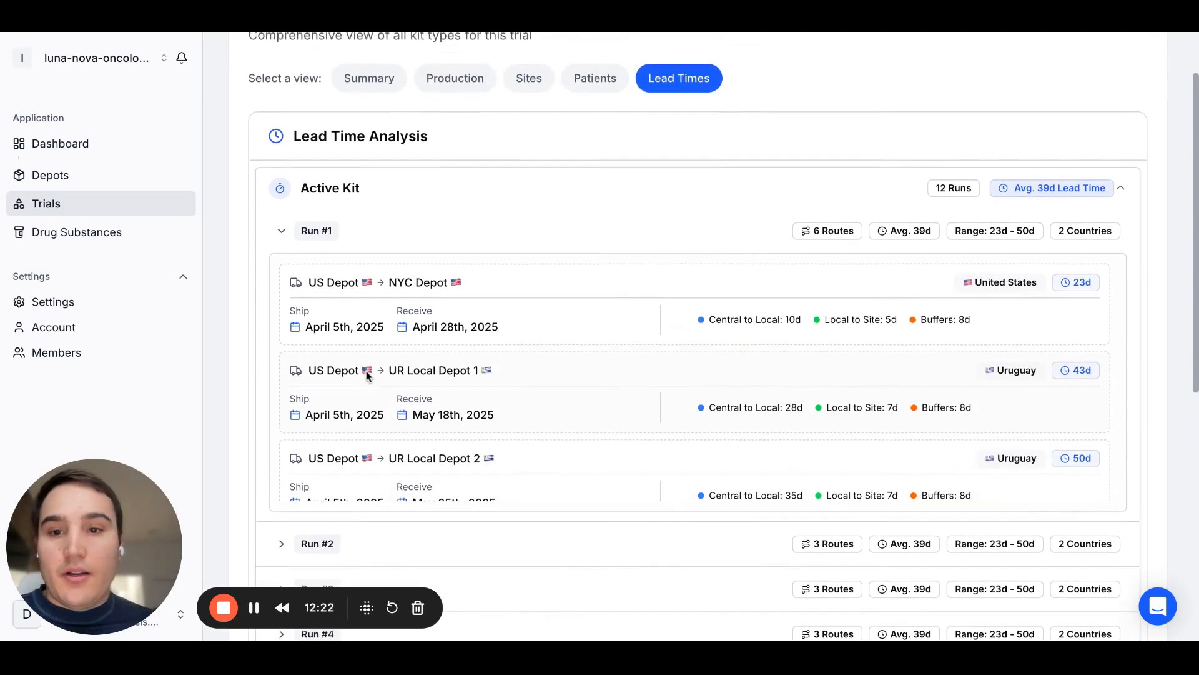
scroll(292, 250, down, 1)
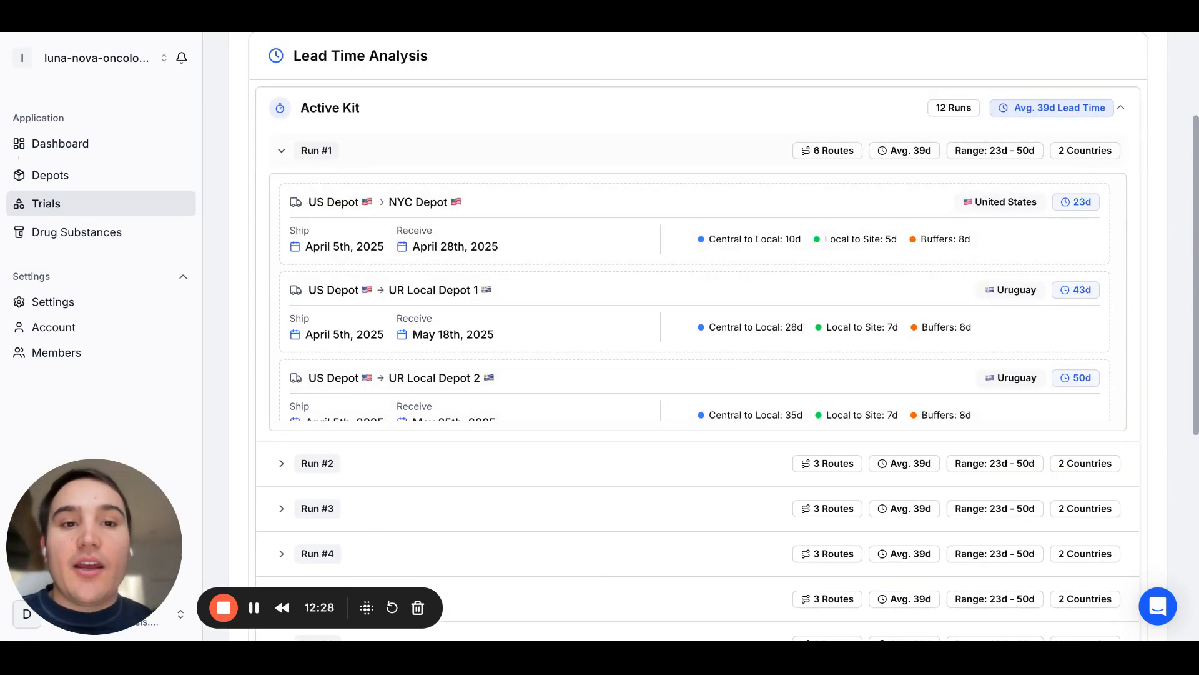
scroll(412, 339, up, 1)
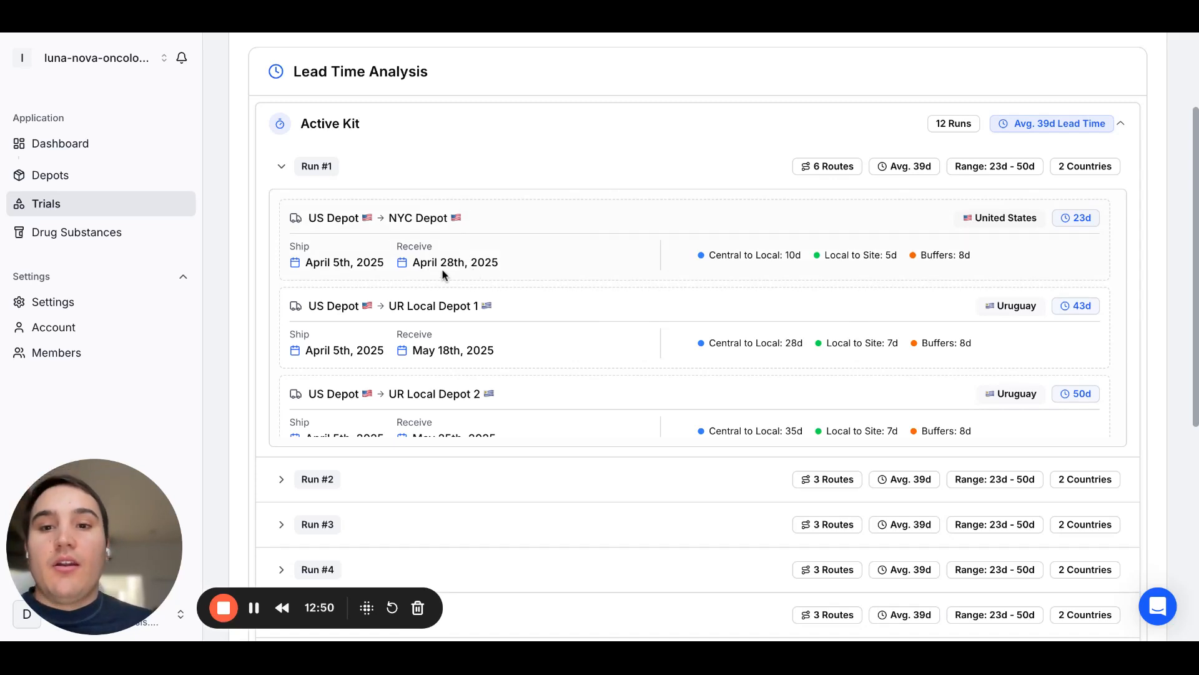
click(1120, 123)
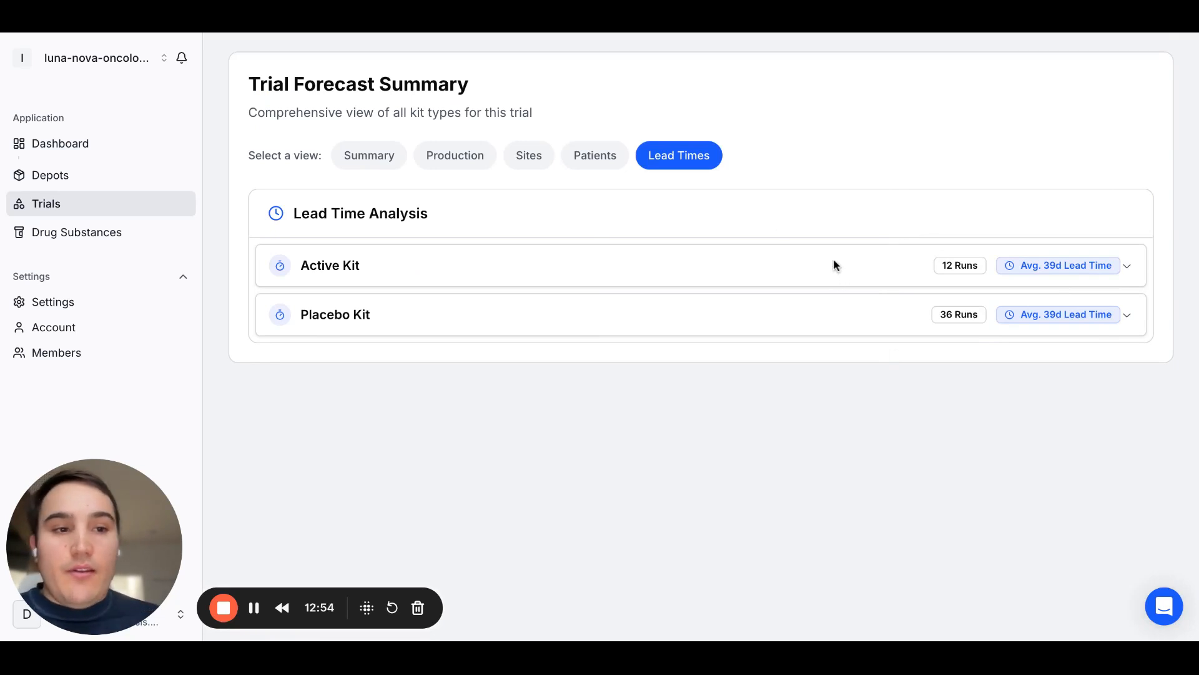